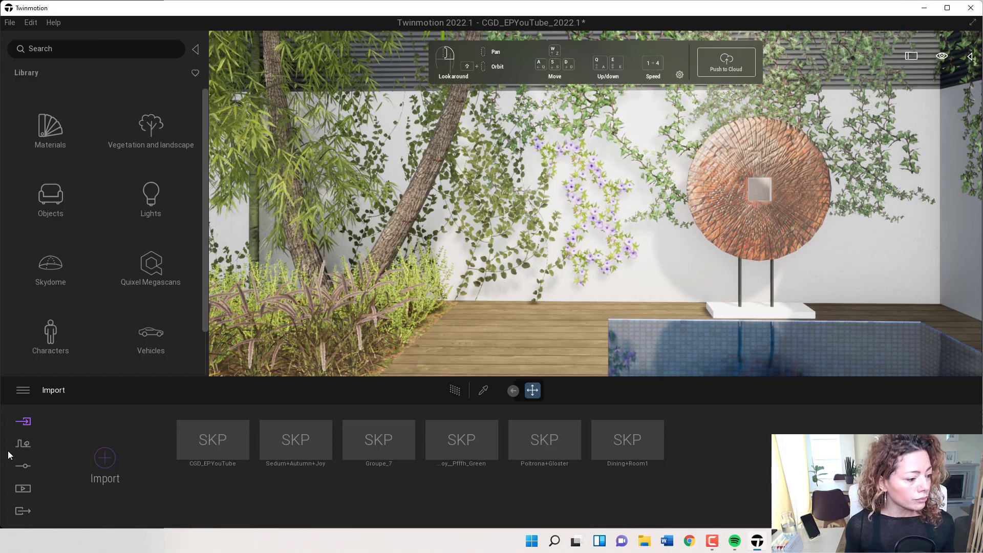
Step: Review each section of the project dock, including Context and Media, and return to the Import section
click(22, 443)
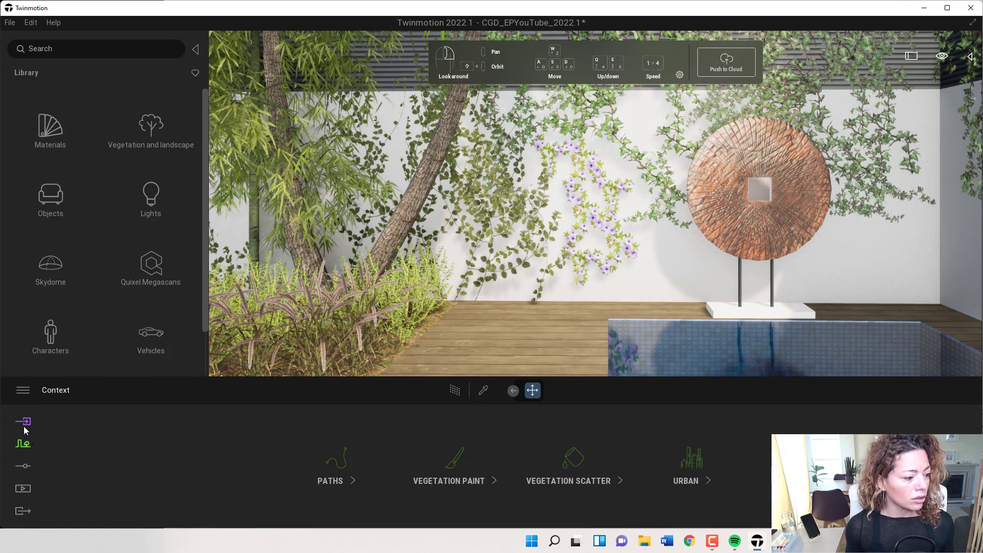
click(23, 424)
click(20, 445)
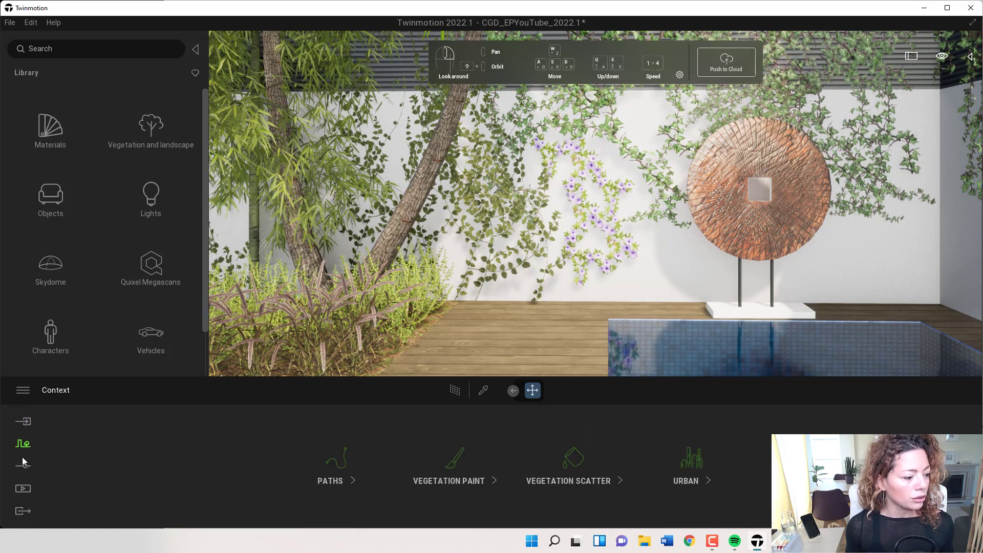
click(23, 466)
click(23, 489)
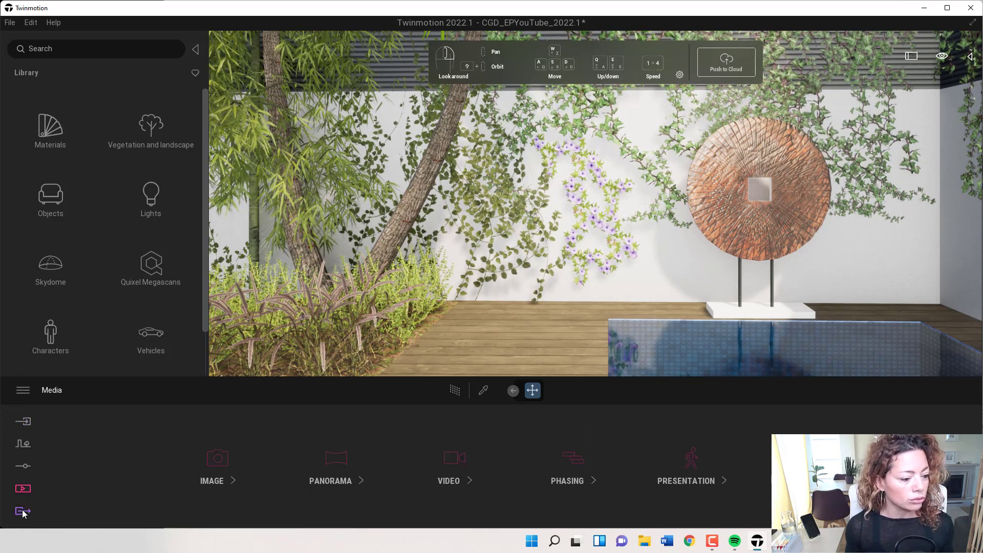
click(23, 511)
click(24, 424)
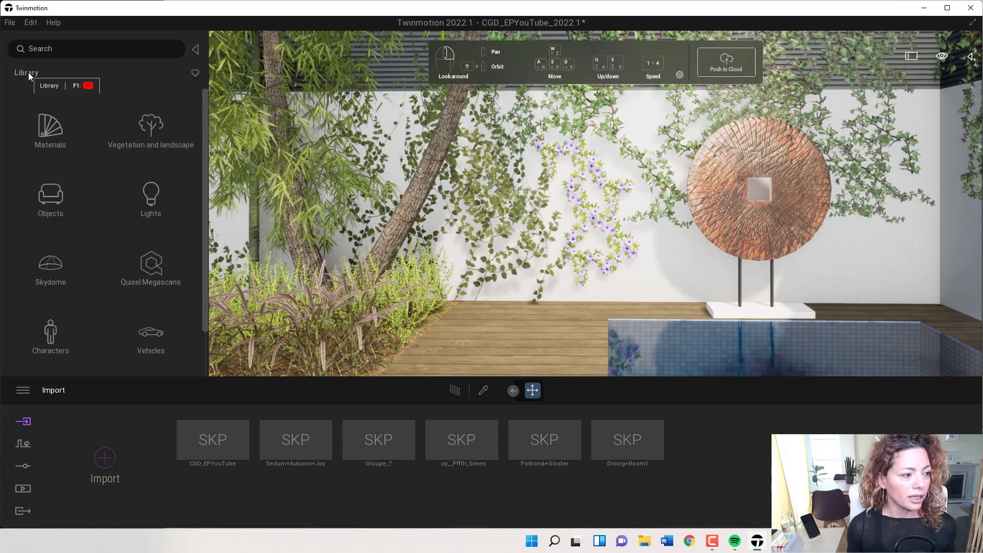
Step: Browse the tree models under Vegetation and landscape, and return to the main library categories
click(165, 143)
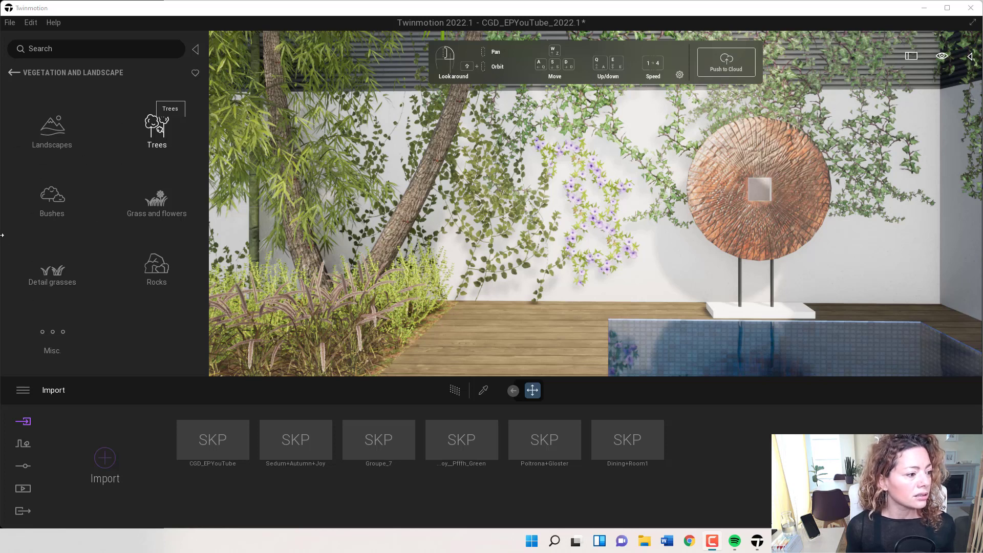
click(148, 119)
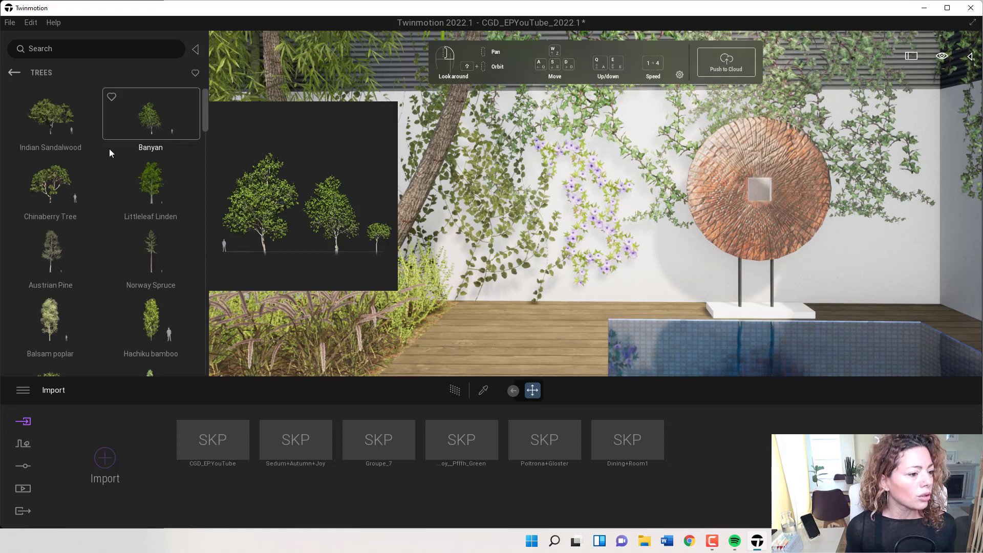
scroll(127, 183, down, 3)
scroll(127, 186, down, 6)
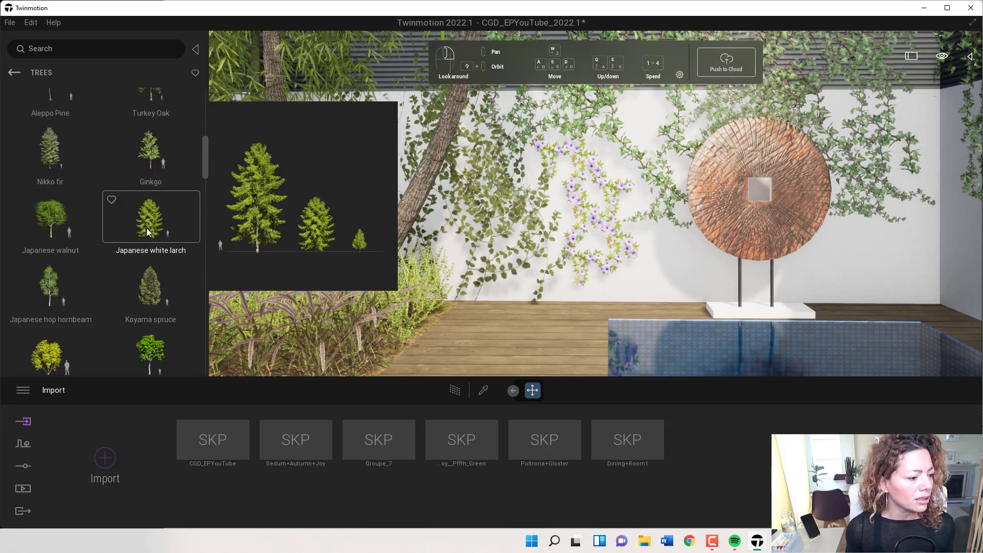
scroll(128, 287, down, 5)
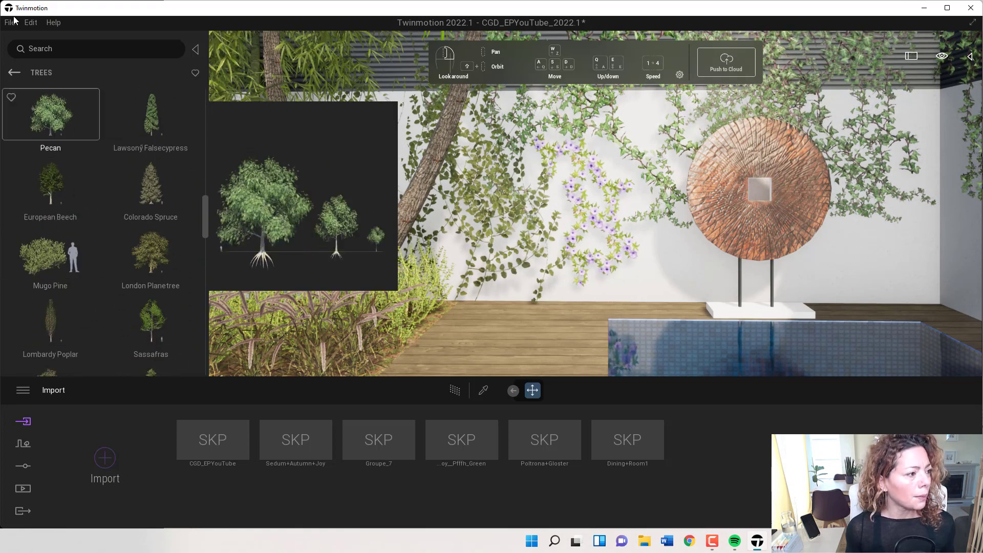
click(11, 73)
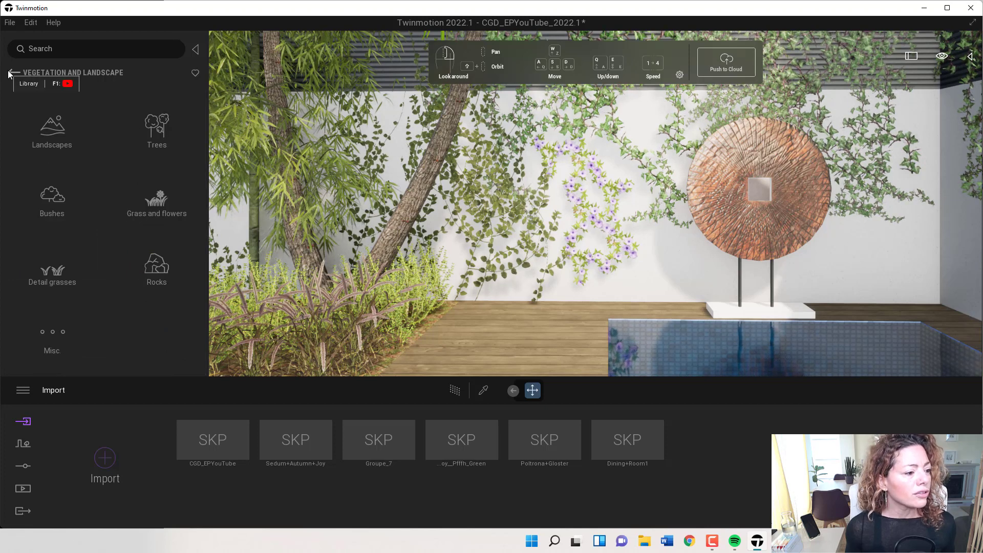
click(10, 73)
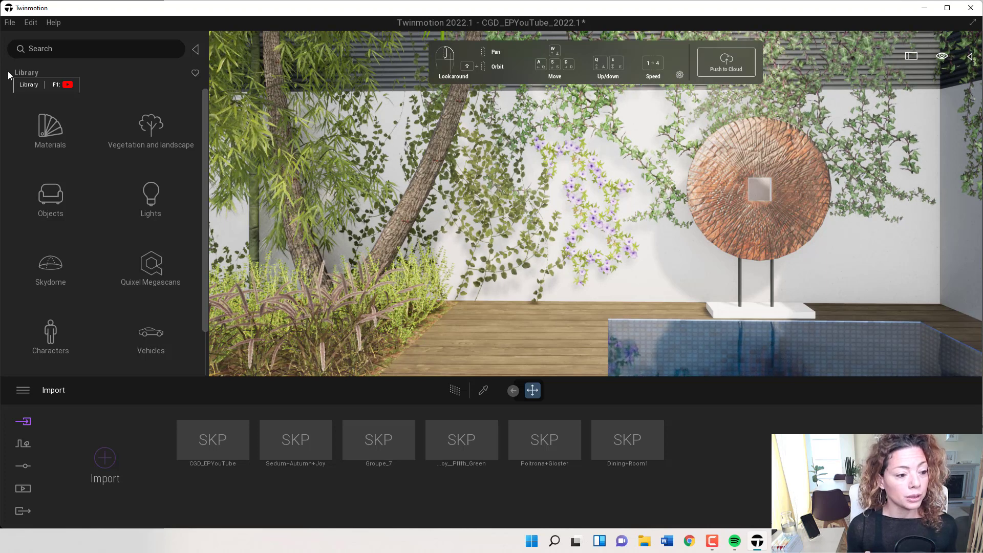
Step: Examine the White Everlasting variants among the Quixel Megascans favorites, and restore the full library listing
click(153, 267)
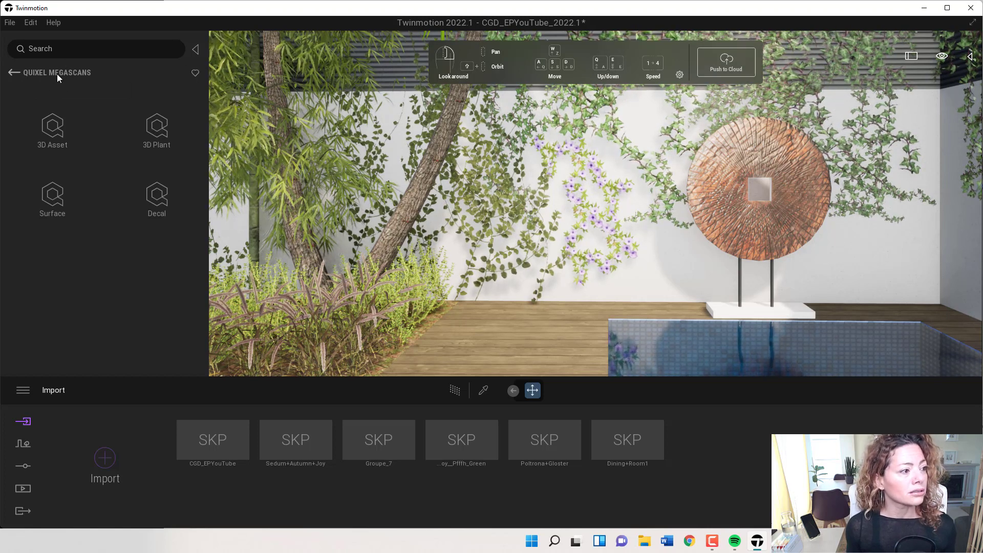
click(195, 73)
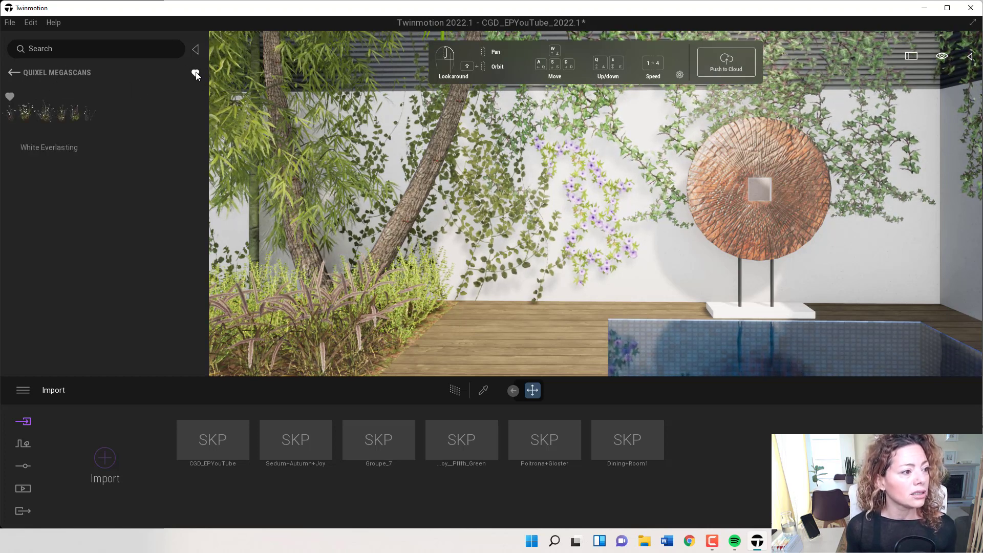
click(29, 132)
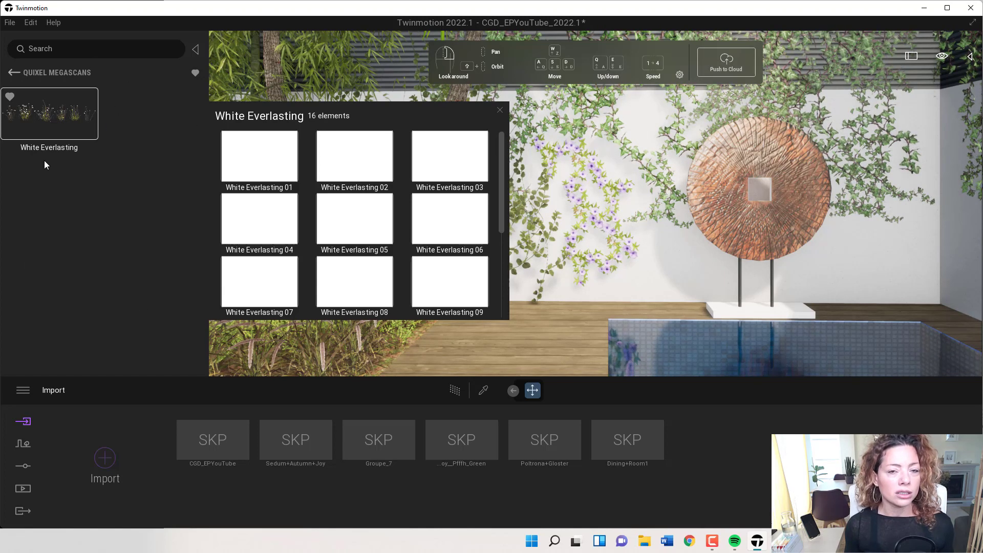
click(12, 73)
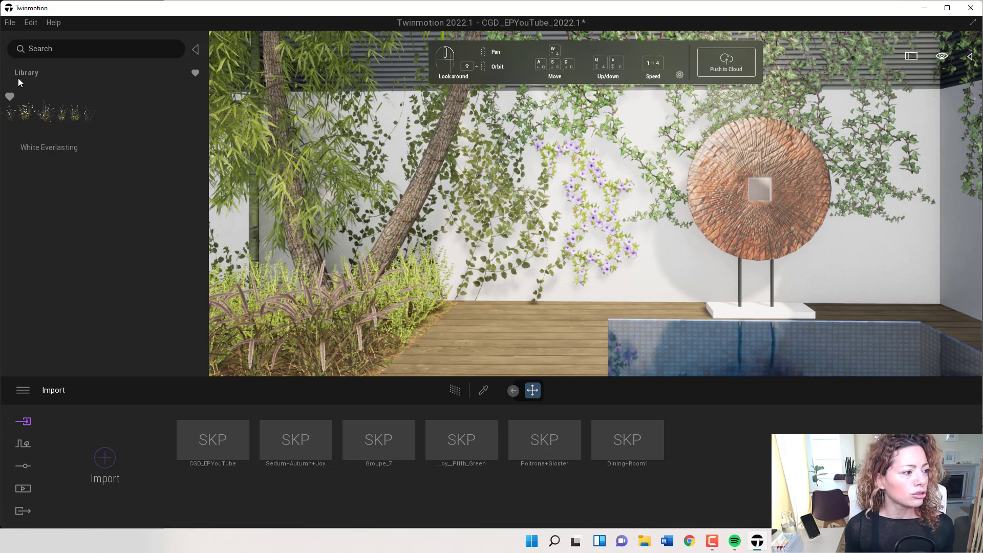
click(195, 74)
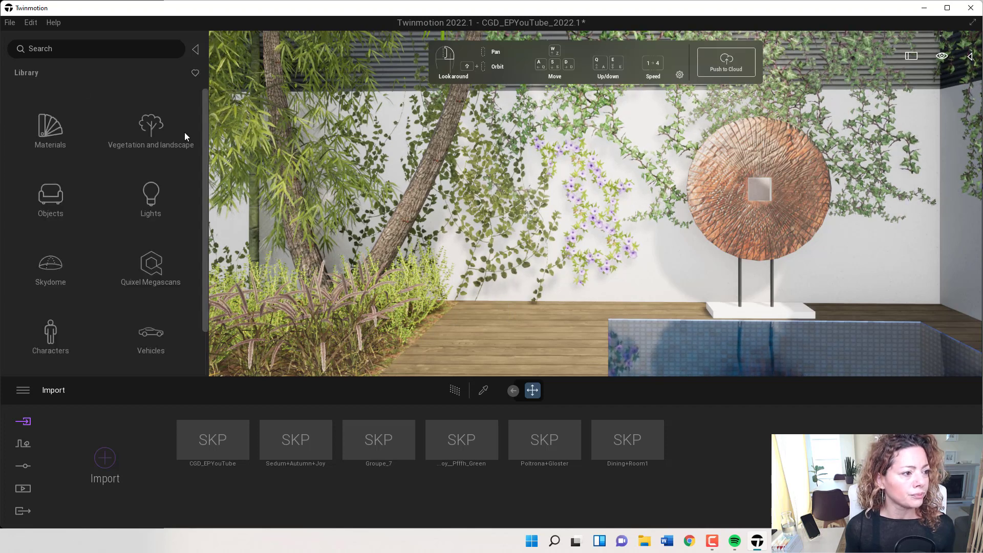
Step: Look over the Surface material categories in Quixel Megascans, and return to the Megascans overview
click(156, 258)
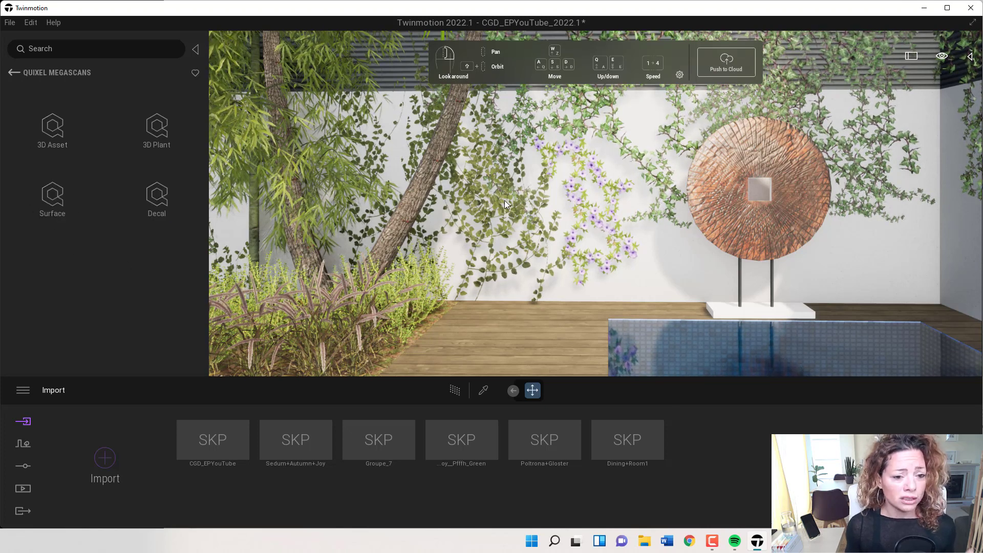
click(51, 197)
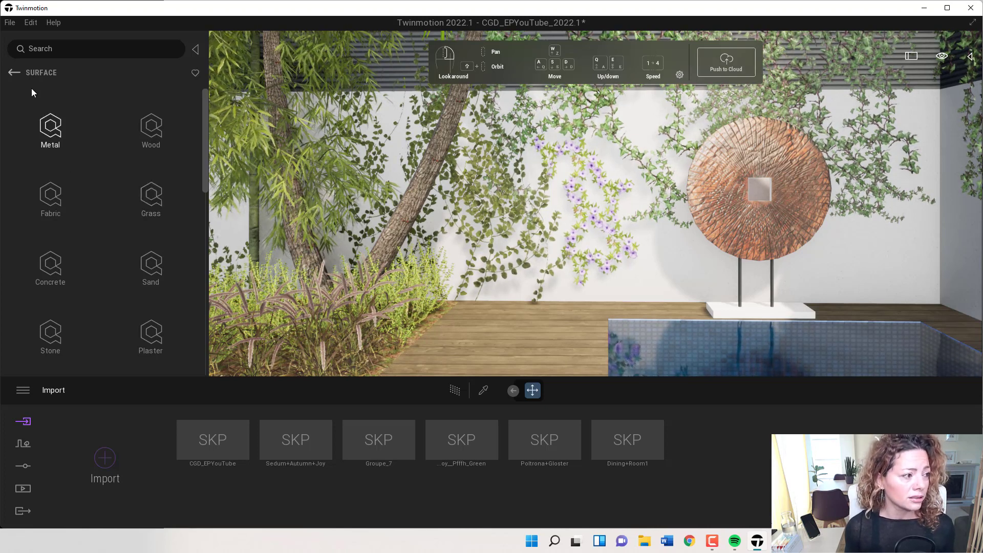
click(14, 73)
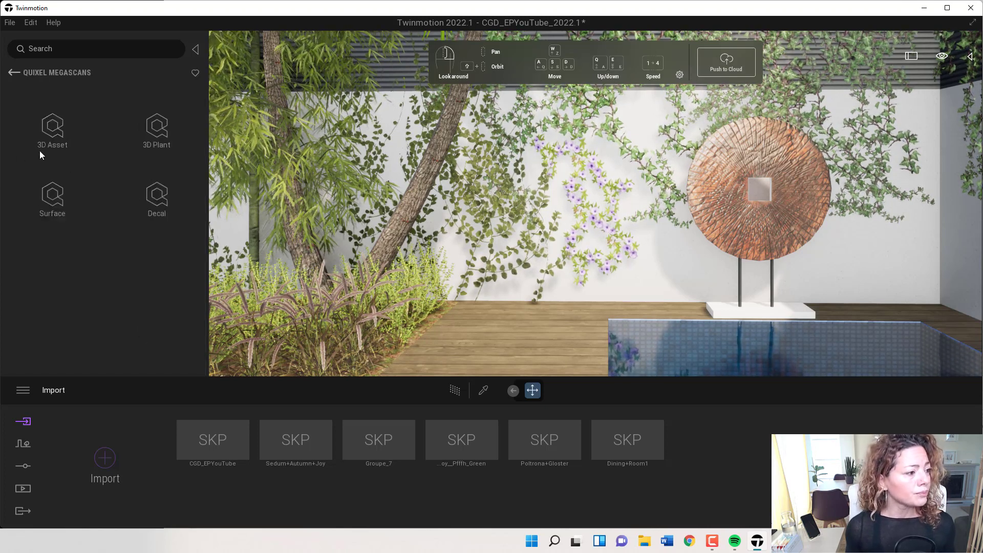
Step: Examine the Gravestone models in the Feudal Japan group of the historical Megascans 3D assets
click(52, 131)
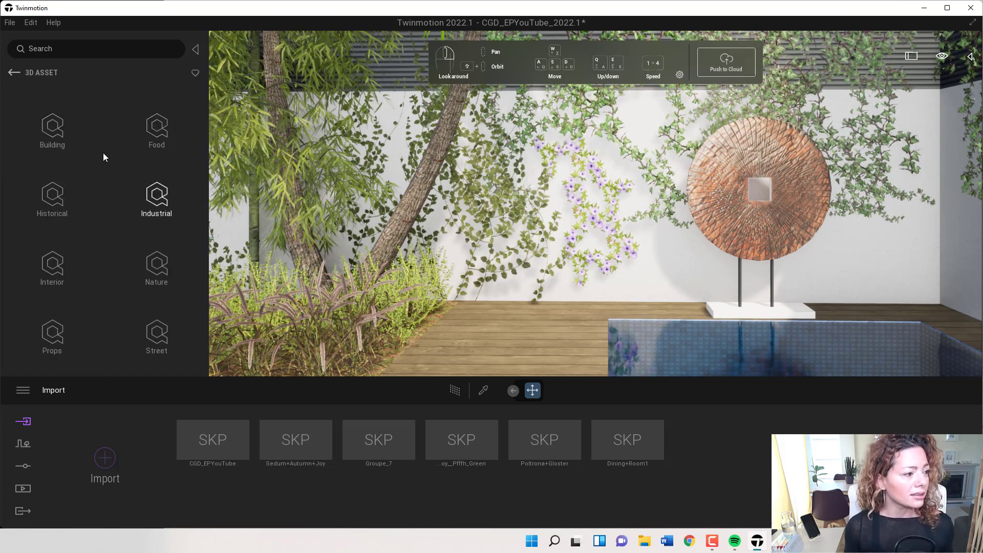
click(47, 197)
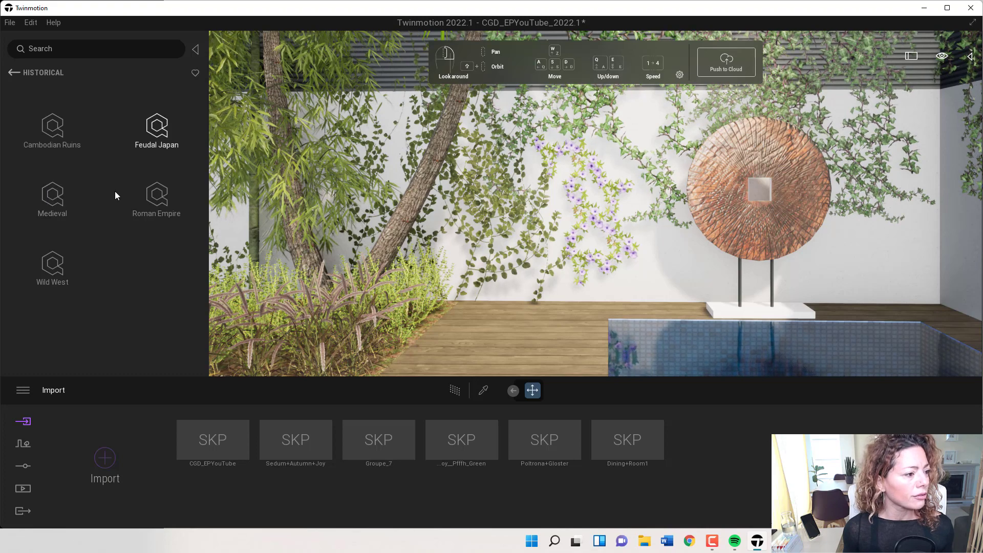
click(152, 142)
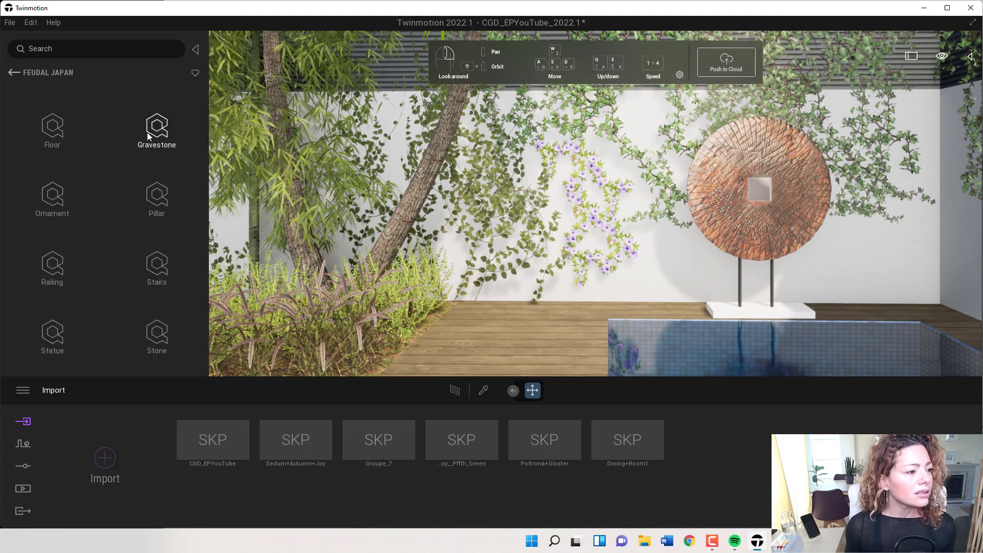
click(146, 132)
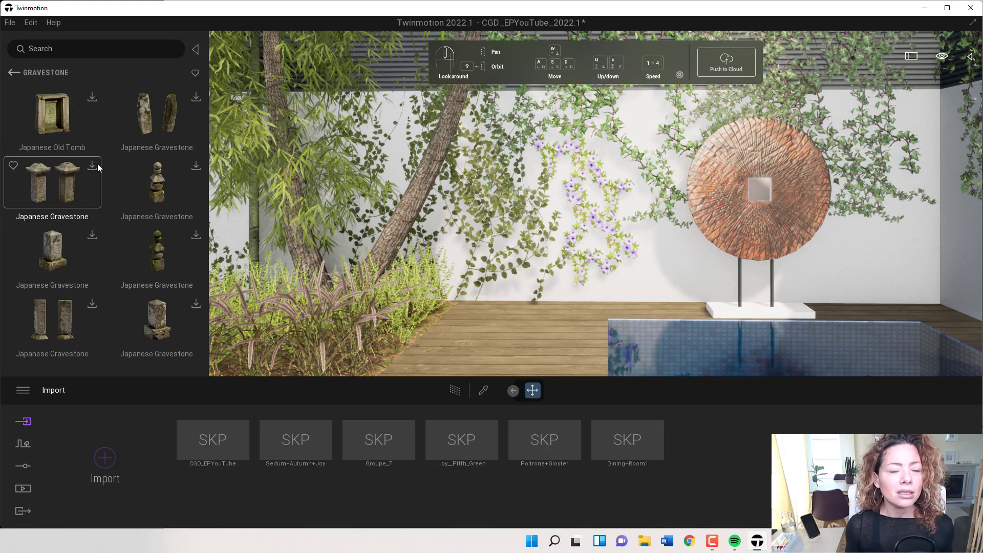
click(14, 73)
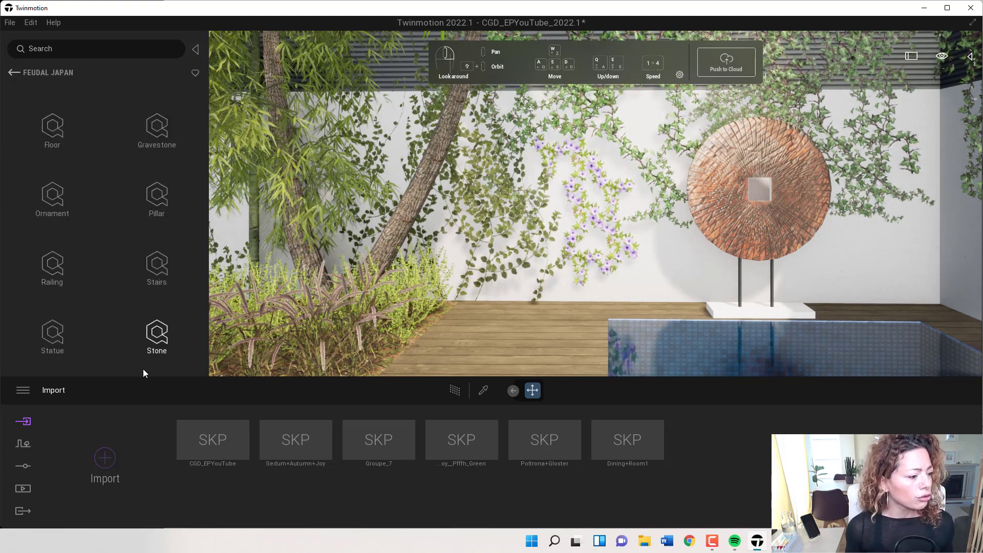
Step: Browse the Feudal Japan Stone models, and return to the 3D Asset categories
click(164, 336)
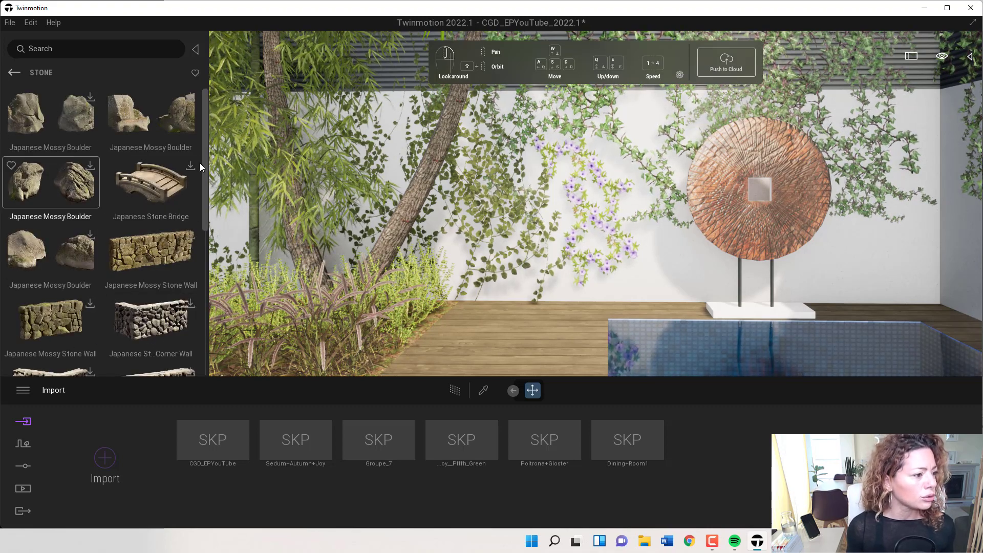
scroll(77, 231, down, 4)
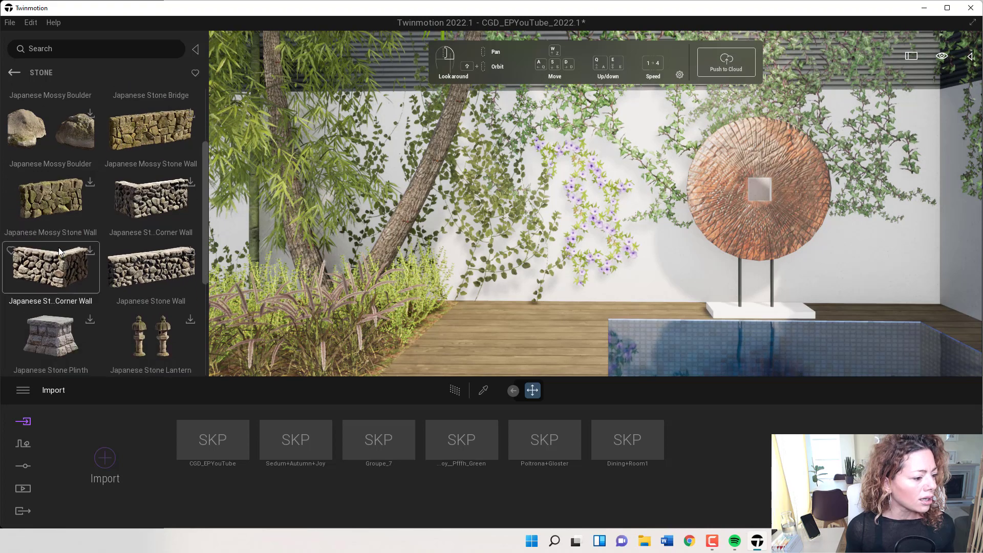
scroll(59, 247, down, 2)
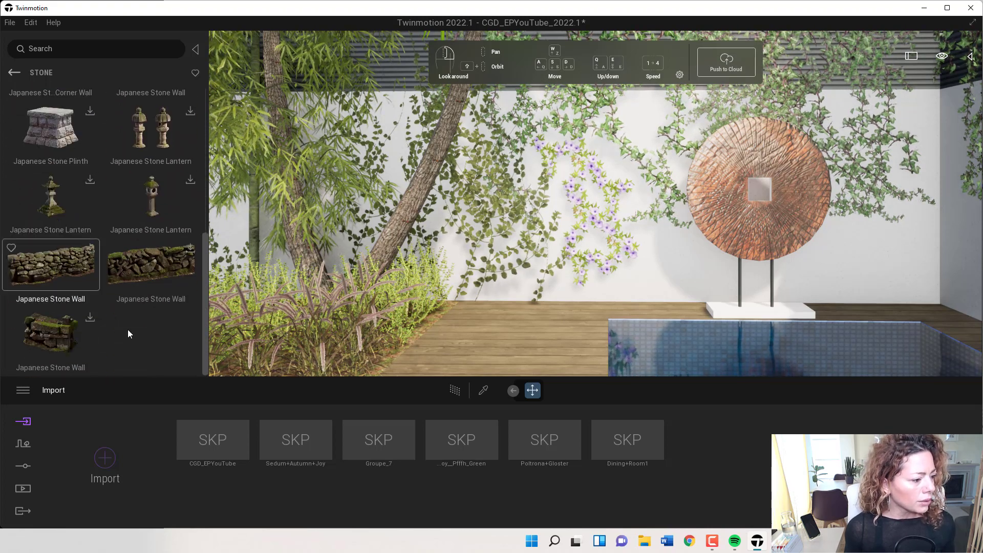
scroll(84, 133, up, 2)
click(11, 75)
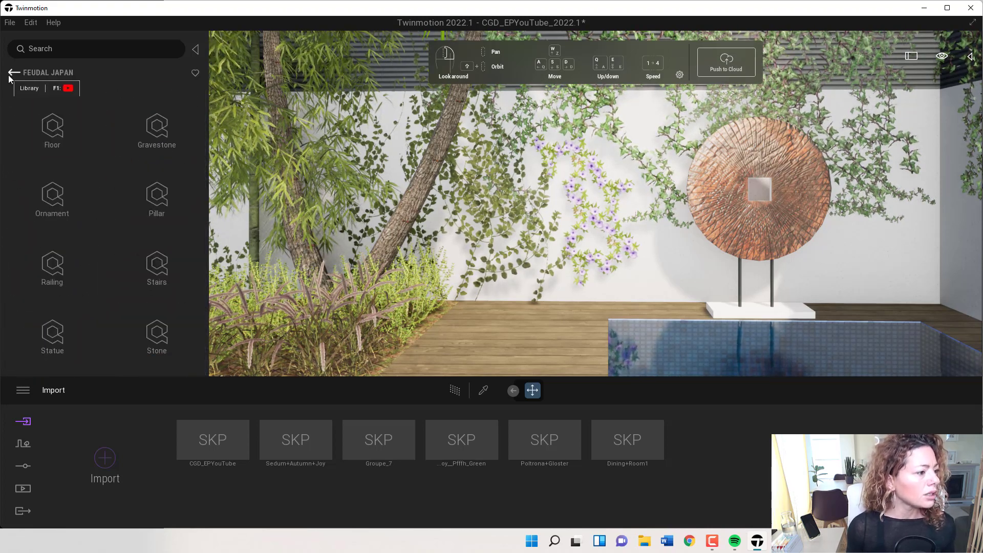
click(11, 75)
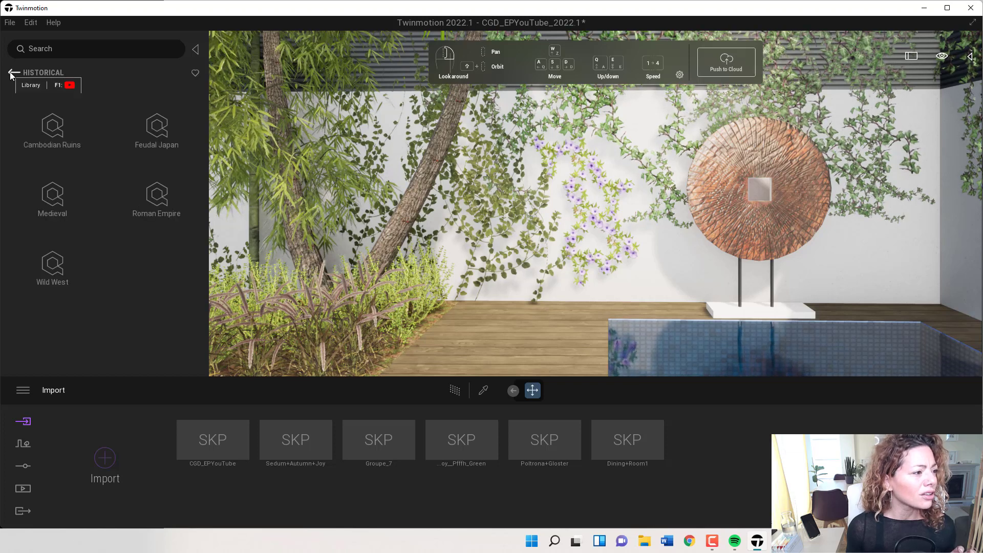
click(11, 75)
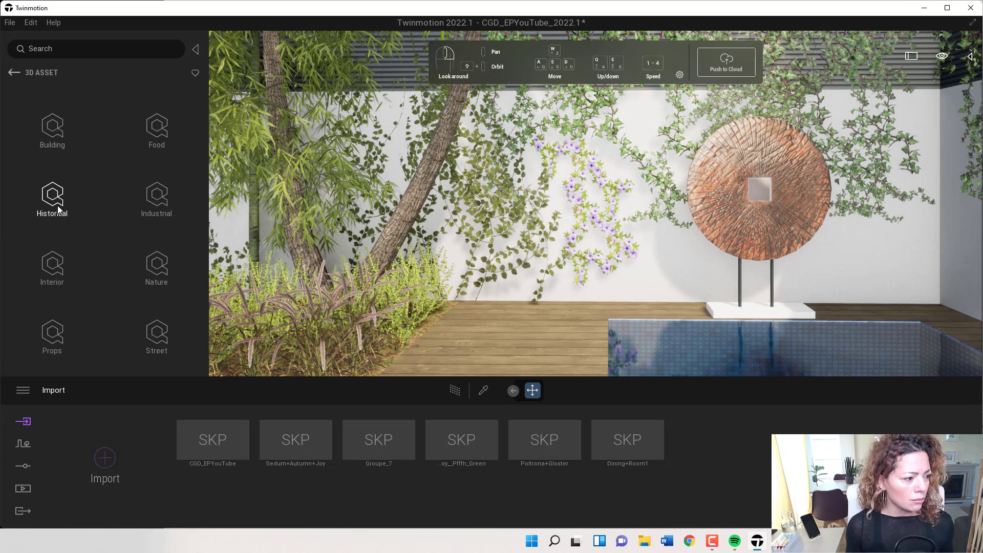
Step: Browse the Seating models in the interior furniture assets, and return to the Furniture categories
click(52, 260)
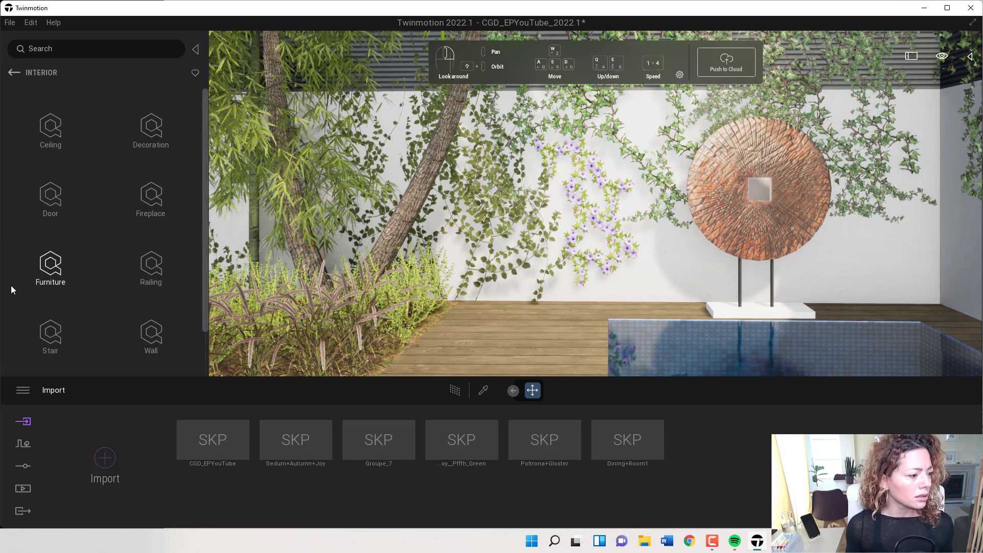
click(36, 274)
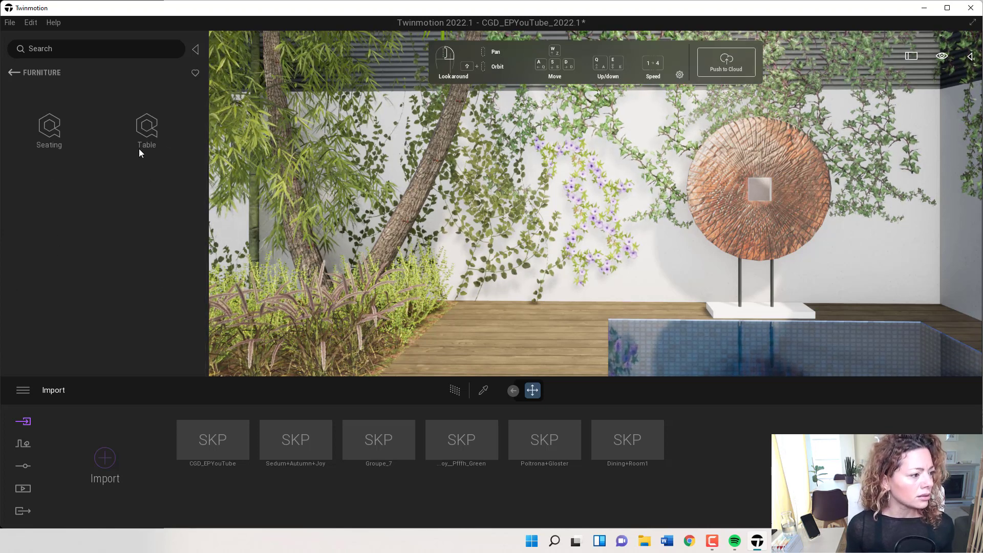
click(57, 134)
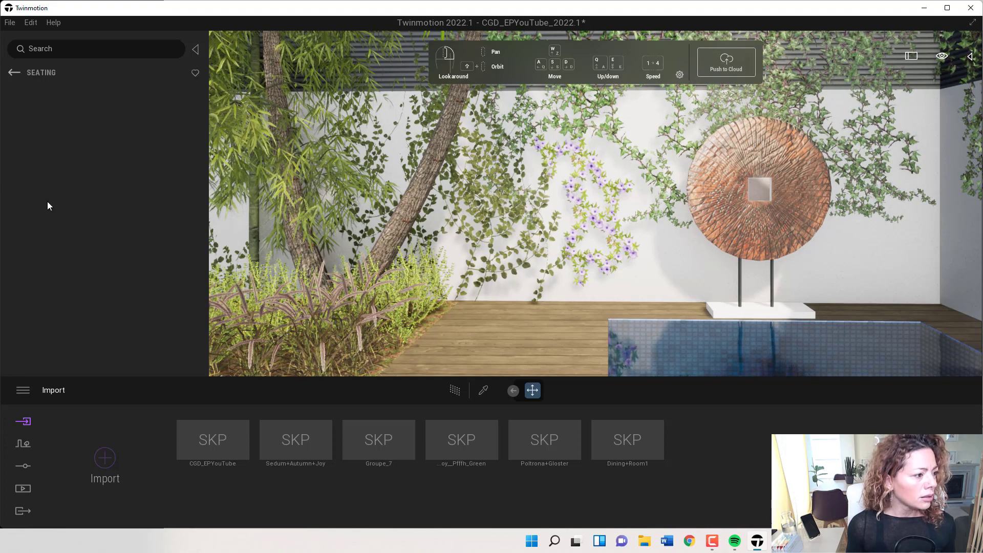
scroll(109, 181, down, 3)
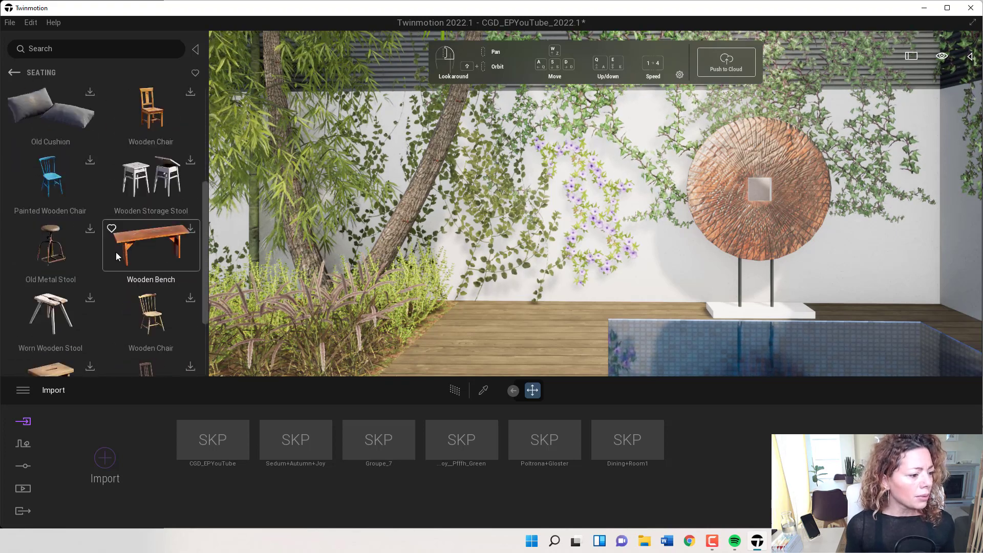
scroll(73, 248, up, 1)
scroll(73, 251, down, 3)
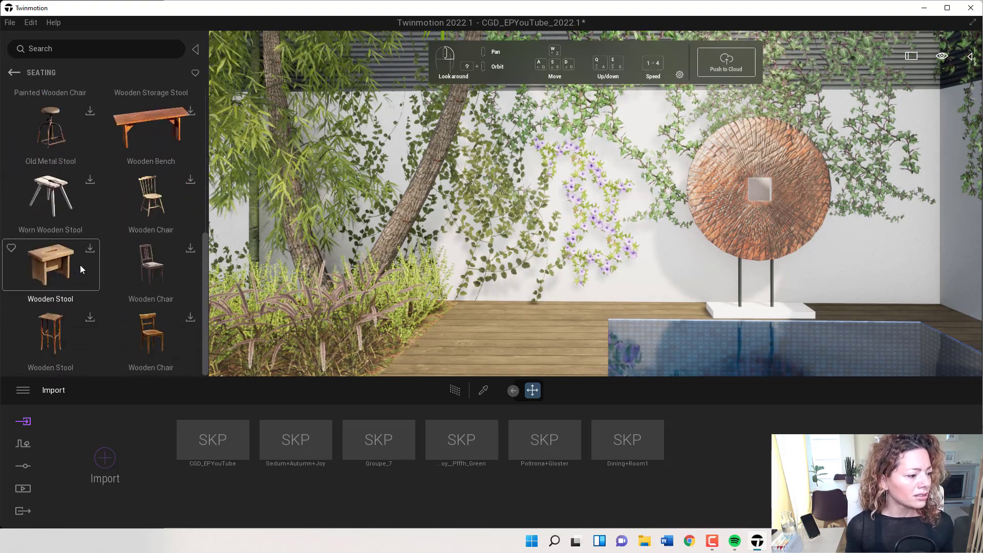
click(13, 73)
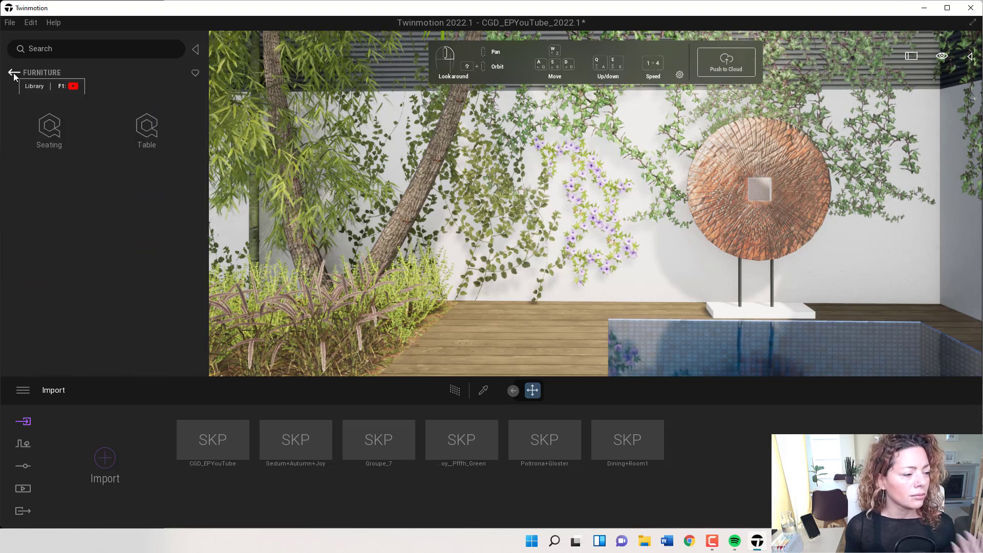
Step: Look at the Fireplace models in the interior assets, and return to the 3D Asset categories
click(13, 73)
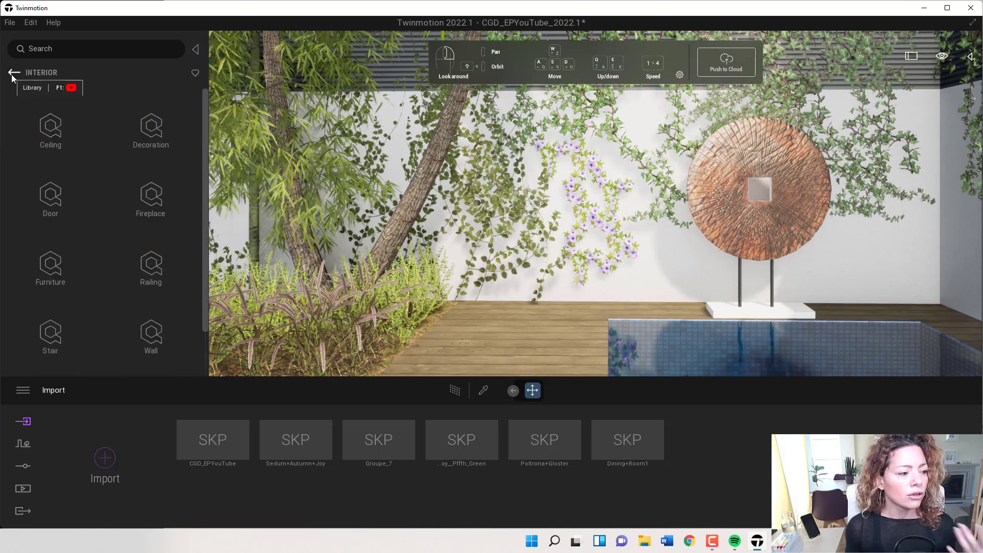
click(158, 197)
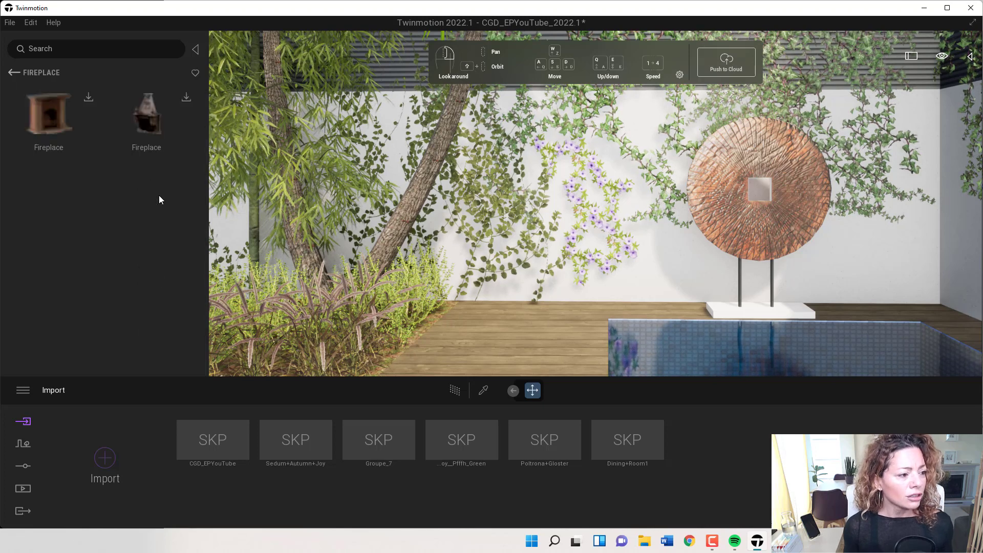
click(14, 73)
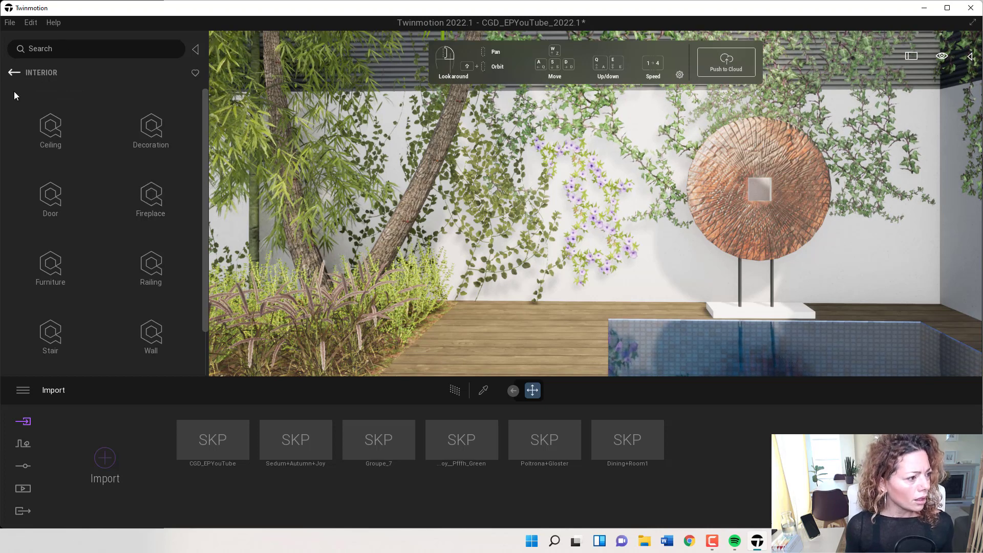
click(14, 74)
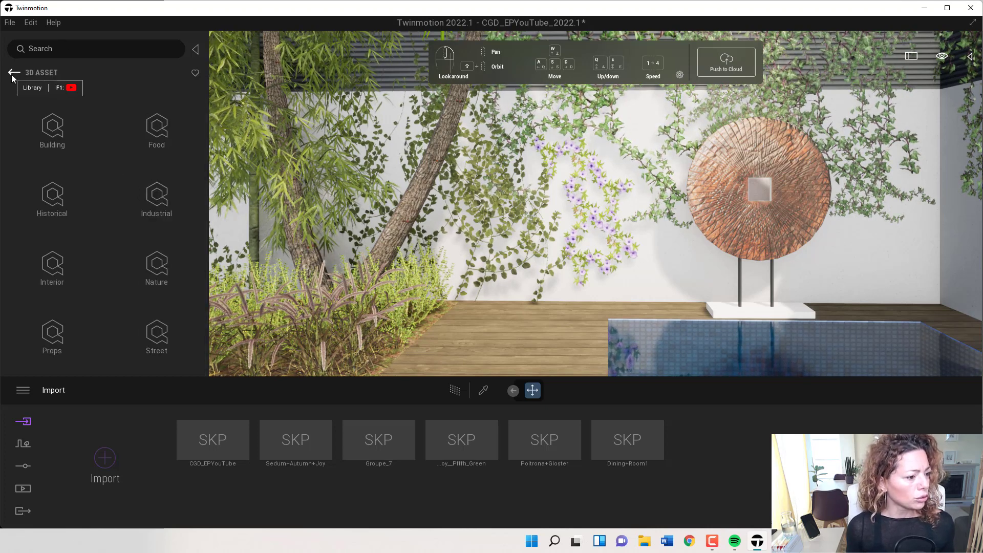
Step: View the Seabed coral models in the Nature assets, and return to the Nature categories
click(156, 265)
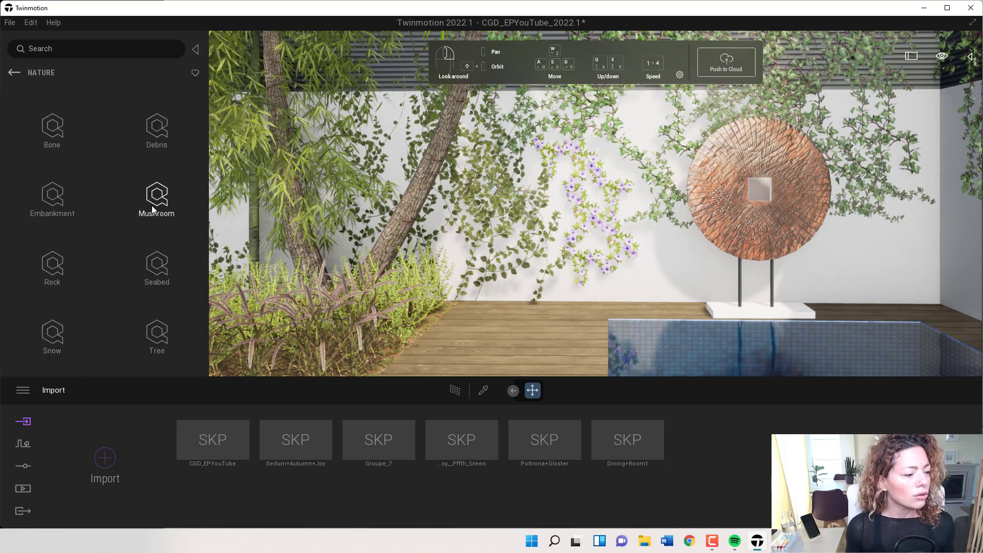
click(158, 263)
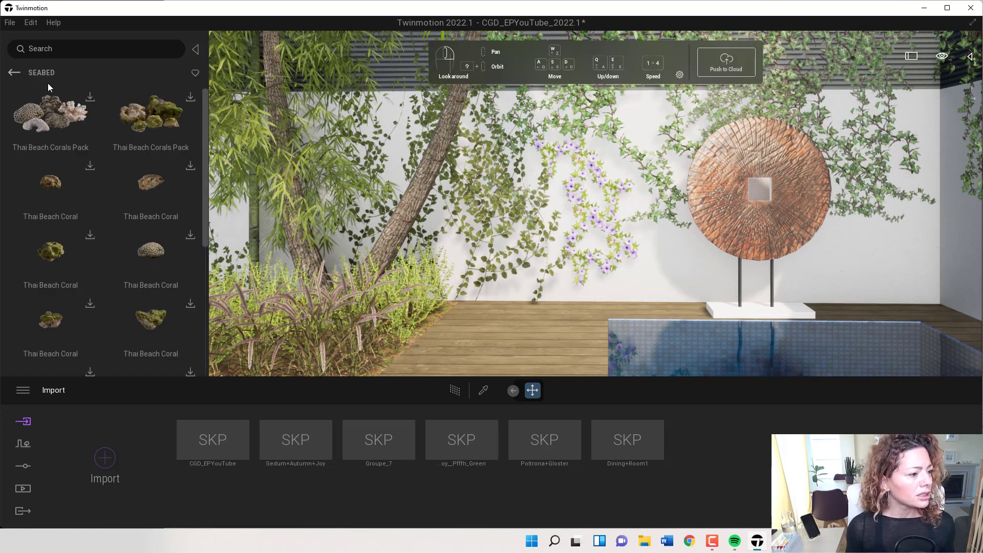
click(15, 72)
Step: Browse the Root models in the Tree group of the Nature assets, and return to the Tree categories
click(157, 342)
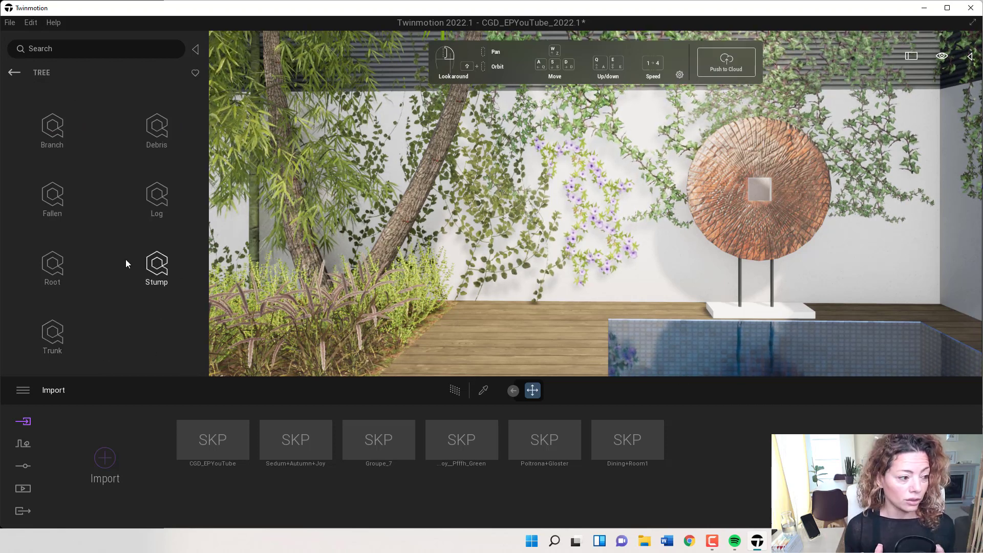
click(46, 270)
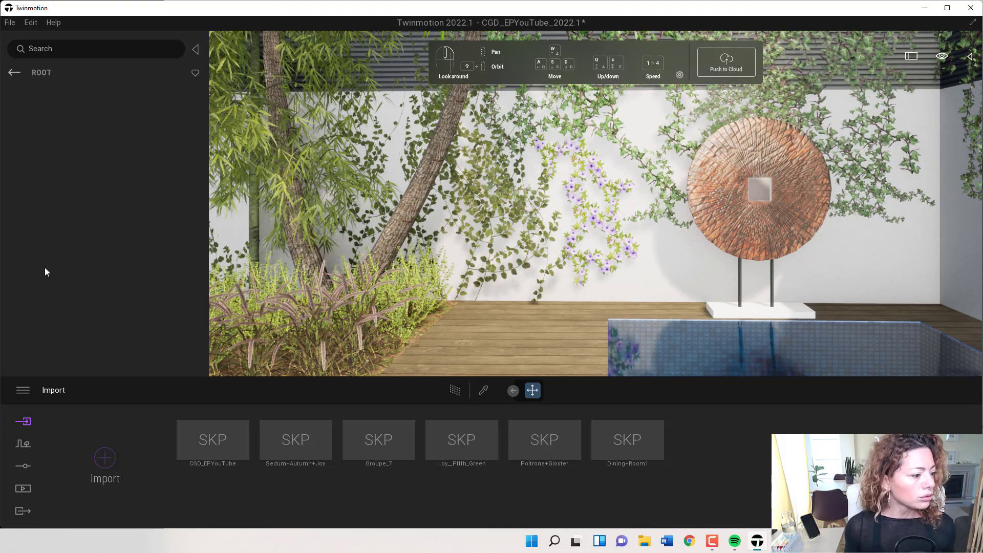
scroll(82, 285, down, 2)
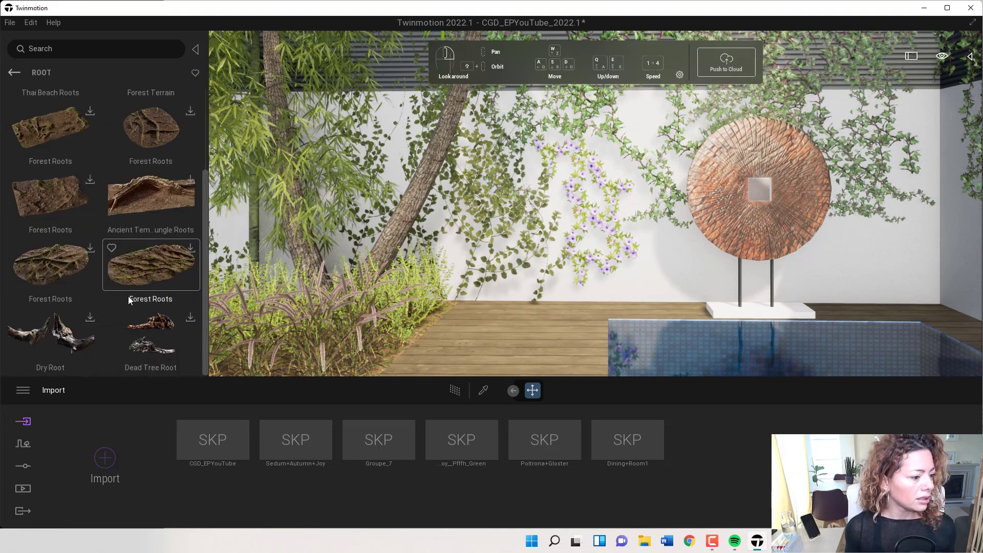
scroll(128, 292, up, 2)
click(14, 73)
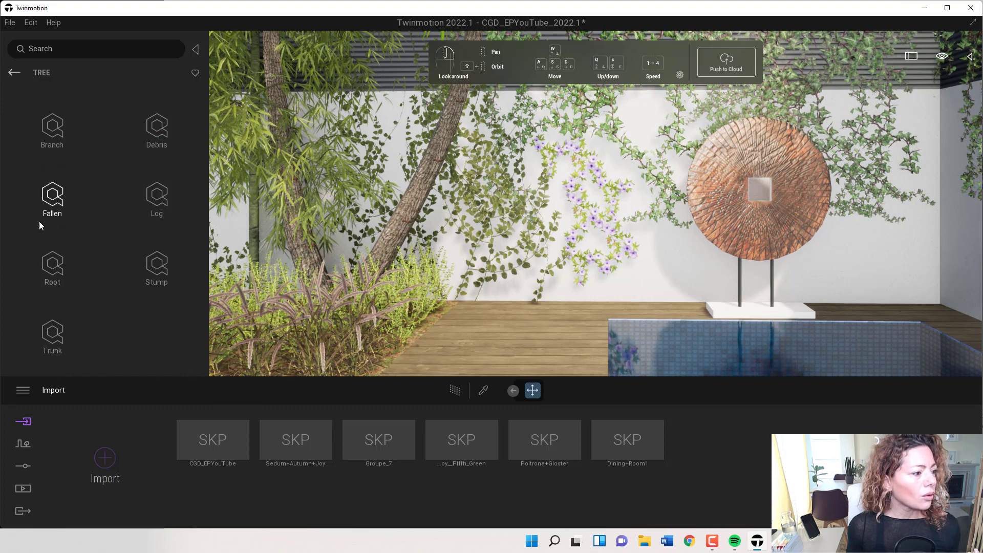
Step: Browse the tree Branch models, and return to the Quixel Megascans overview
click(52, 134)
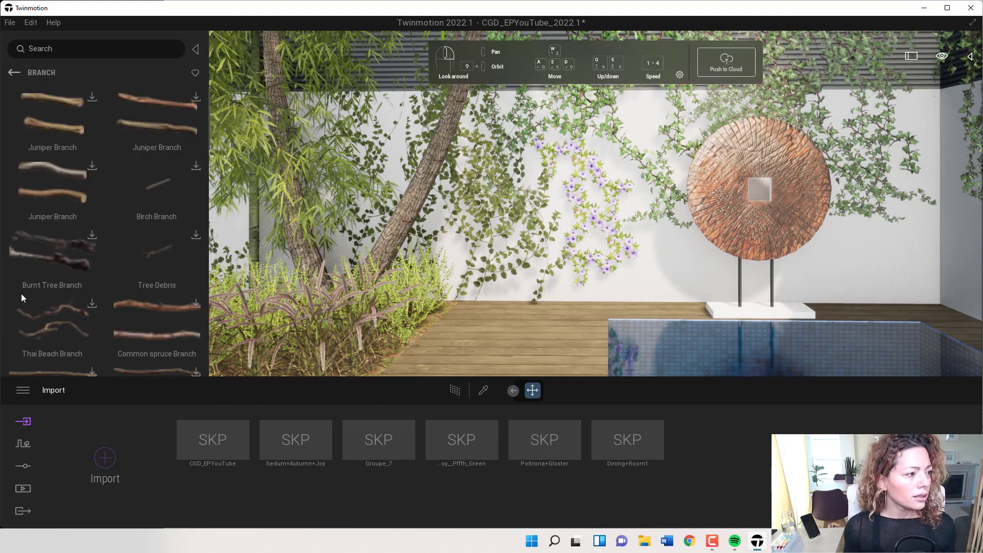
scroll(81, 244, down, 4)
scroll(79, 245, down, 4)
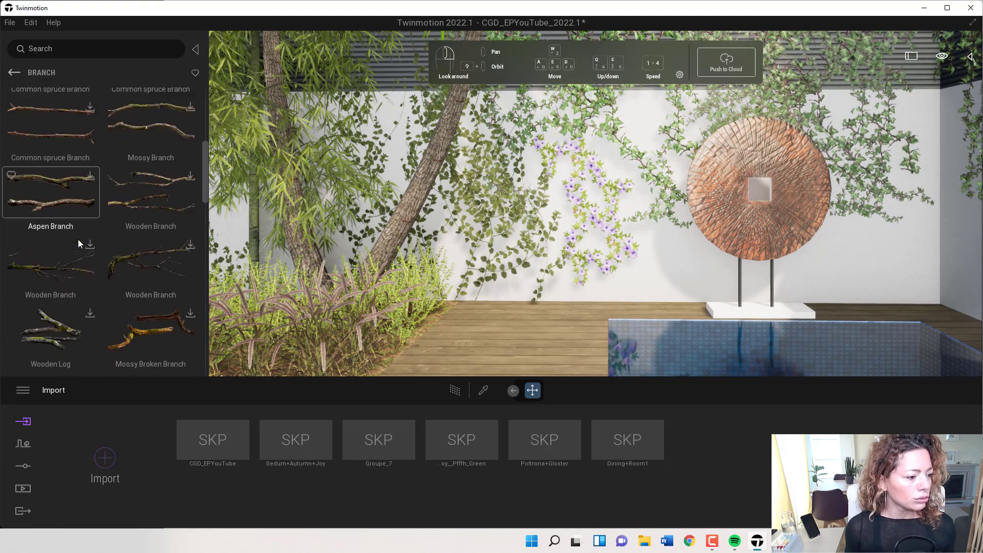
scroll(81, 253, down, 2)
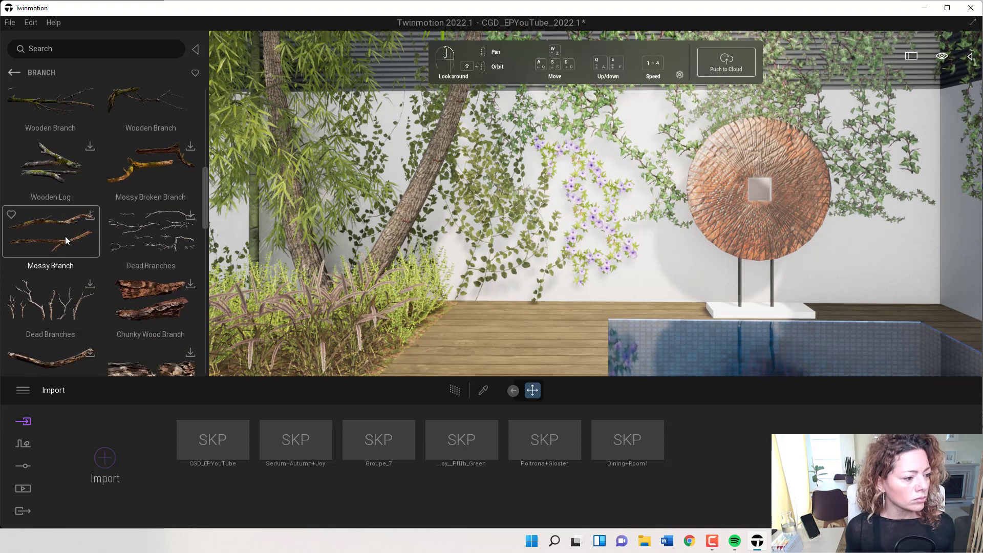
scroll(89, 276, up, 3)
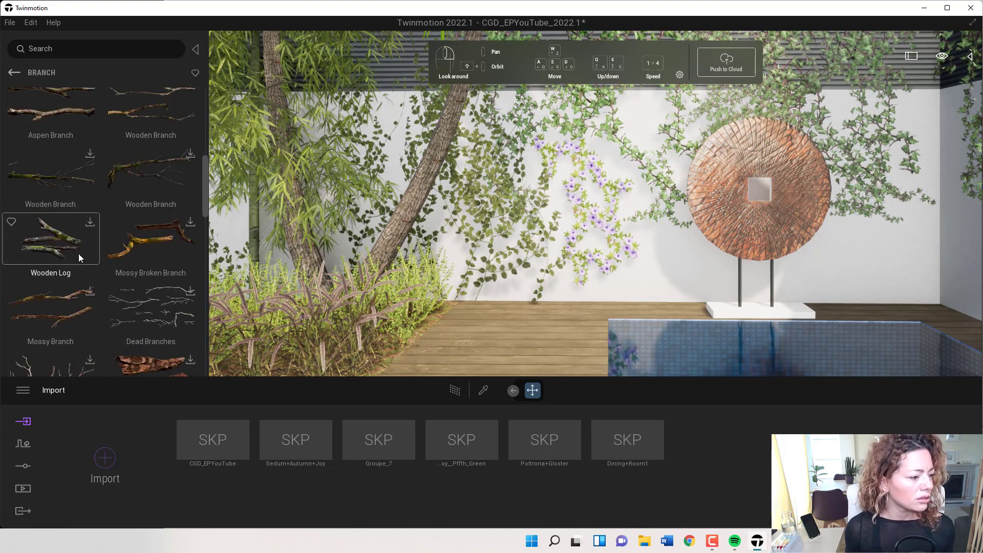
click(13, 74)
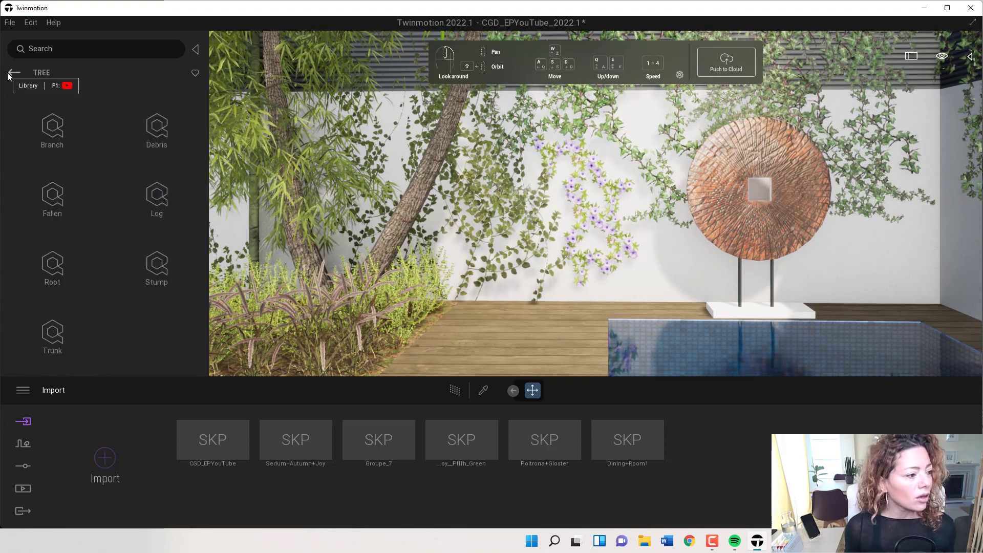
click(13, 73)
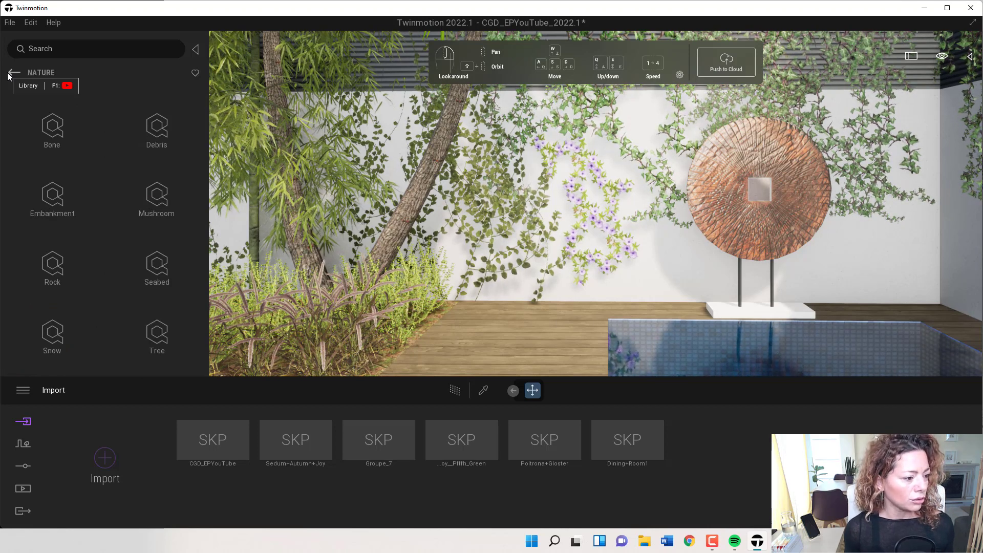
click(13, 73)
click(9, 75)
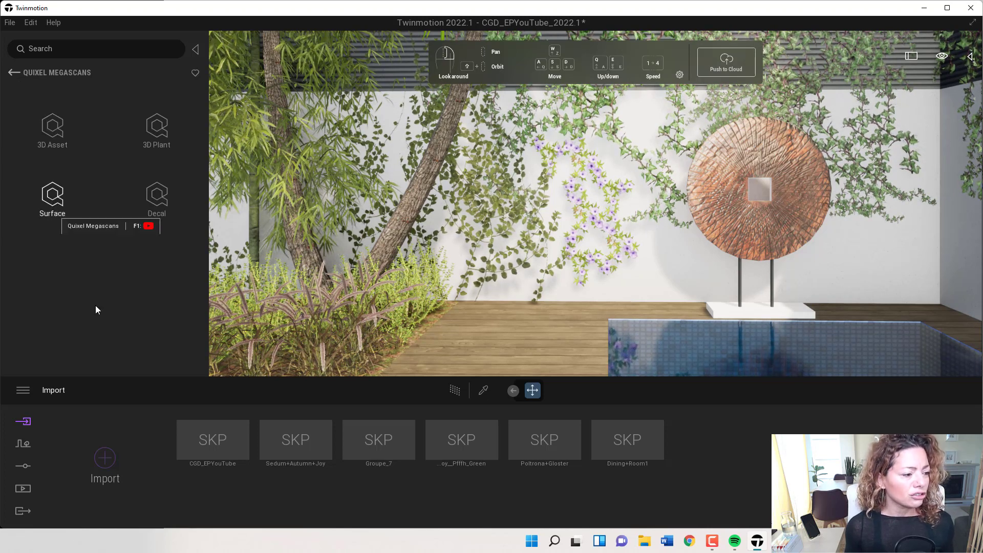
Step: Examine the Burnt decals in the Debris group of the Megascans Decal collection, and return to the Megascans overview
click(158, 200)
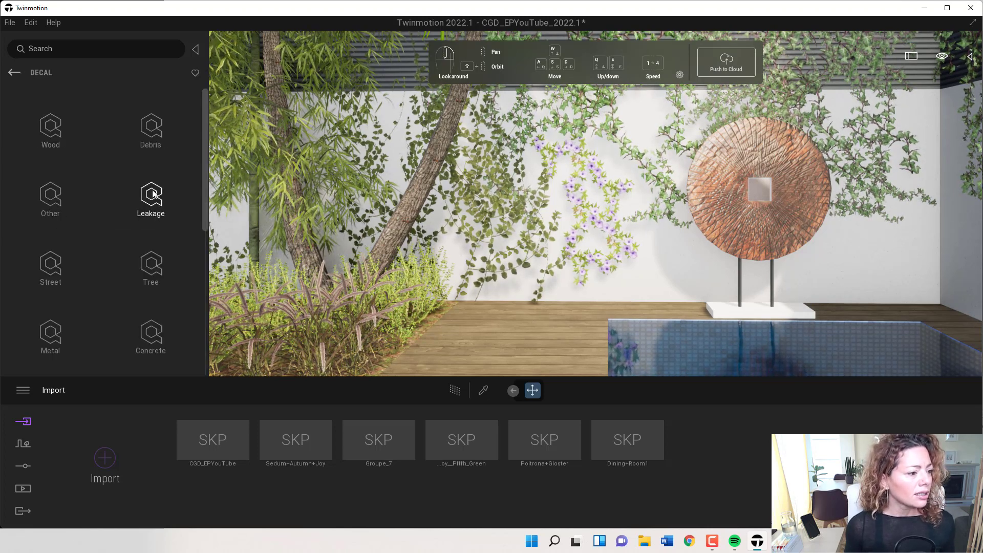
click(151, 128)
click(152, 128)
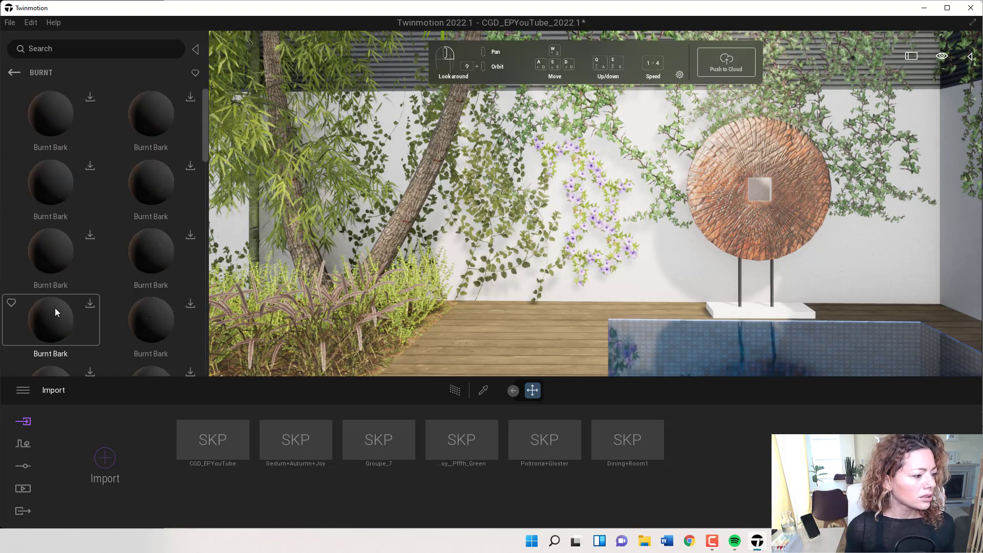
scroll(136, 288, down, 2)
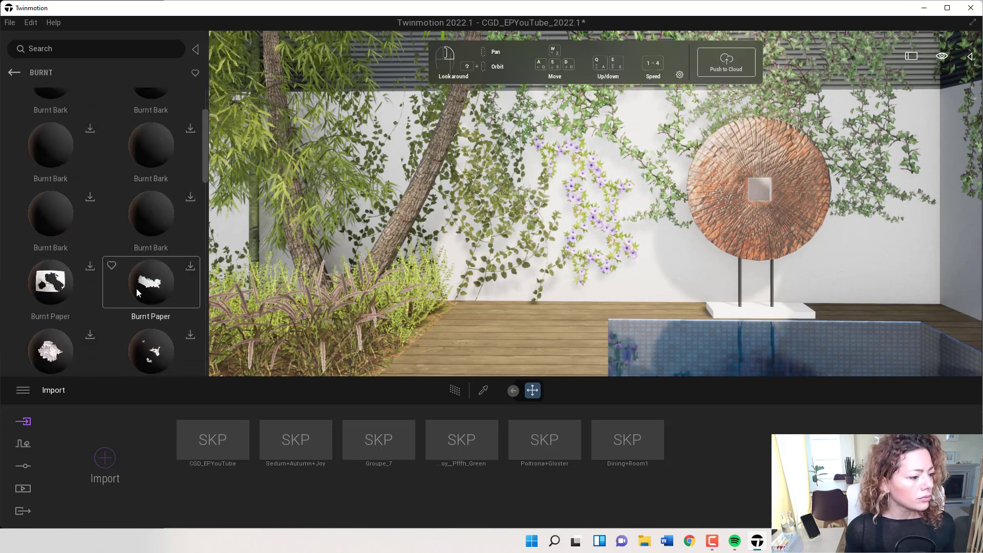
scroll(102, 256, down, 1)
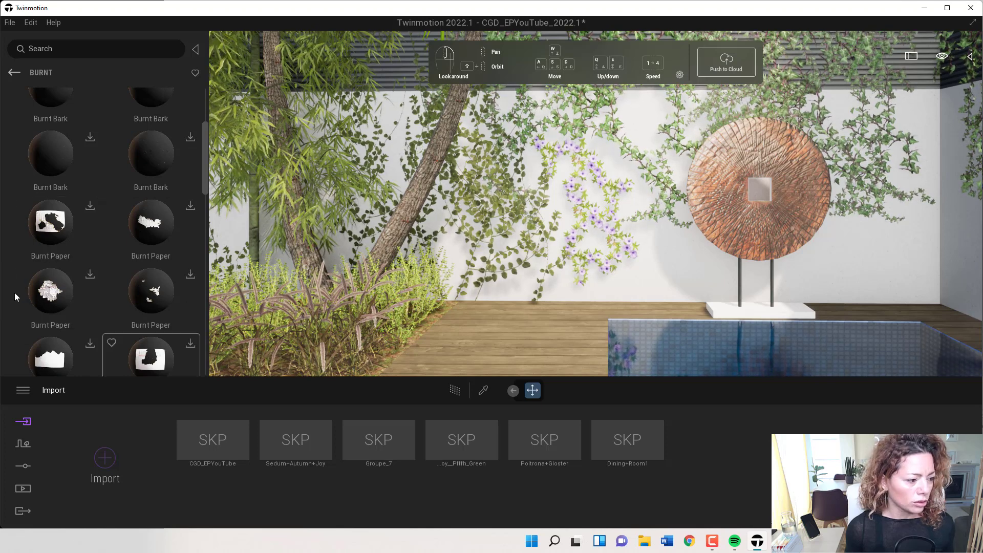
click(12, 73)
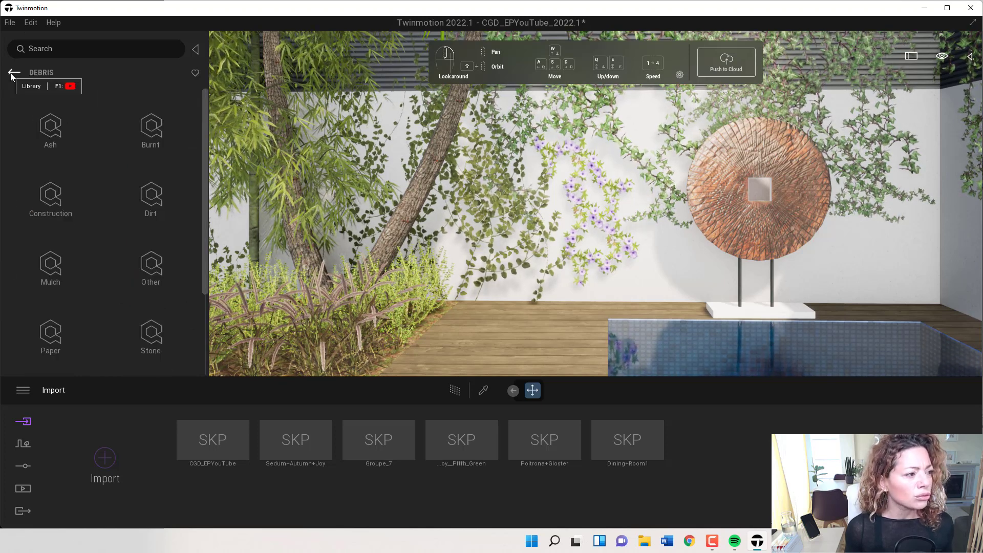
click(10, 73)
click(9, 73)
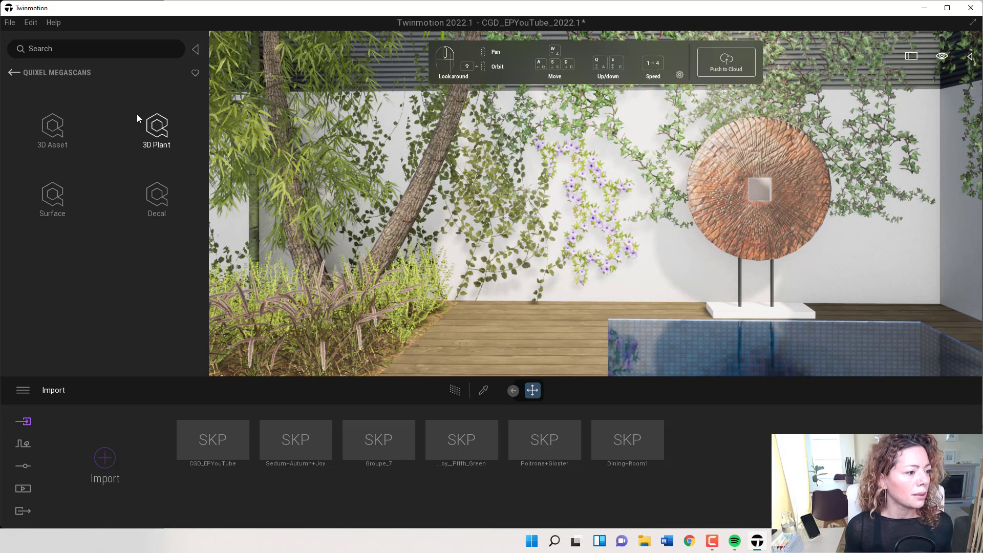
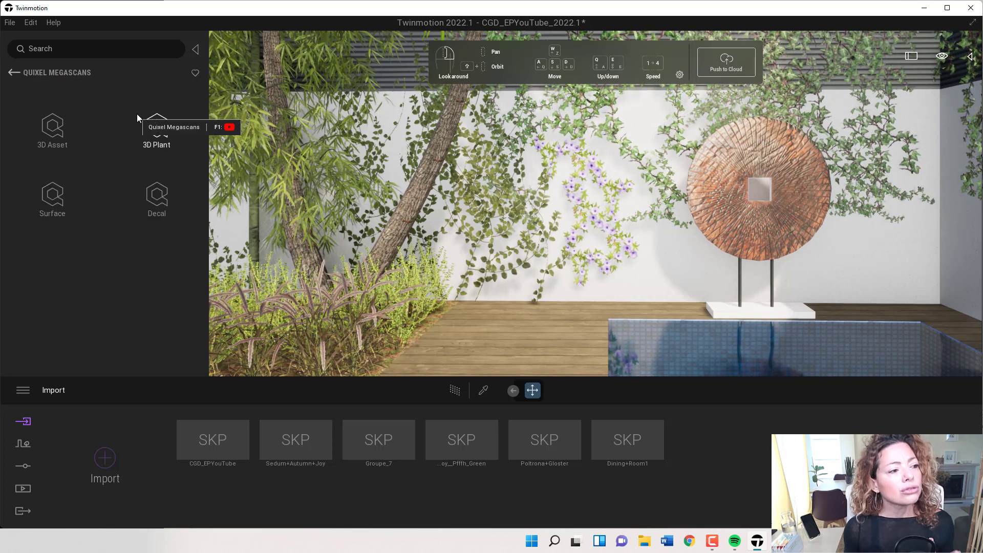
Step: Look over all the plant categories in the Megascans 3D Plant collection
click(157, 129)
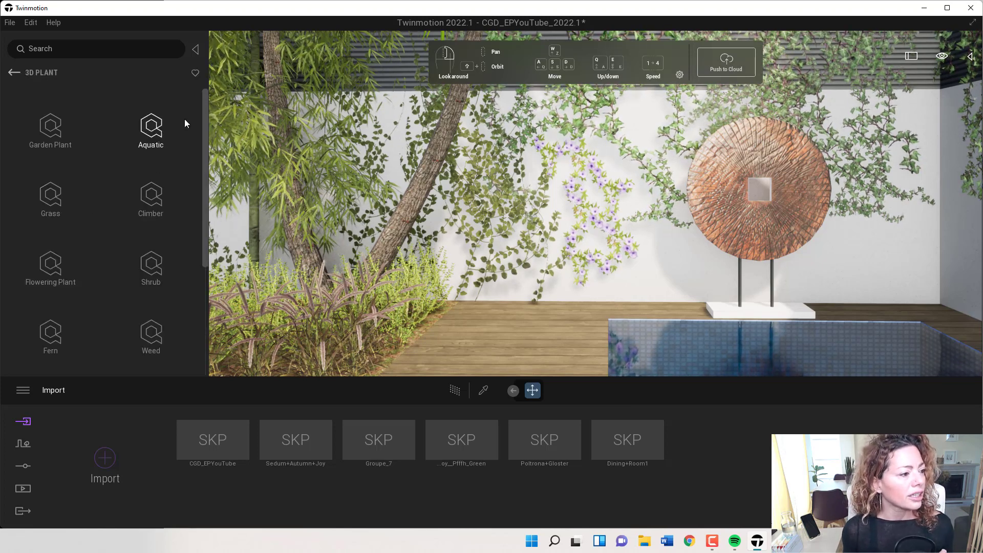
scroll(71, 193, down, 2)
scroll(69, 193, down, 3)
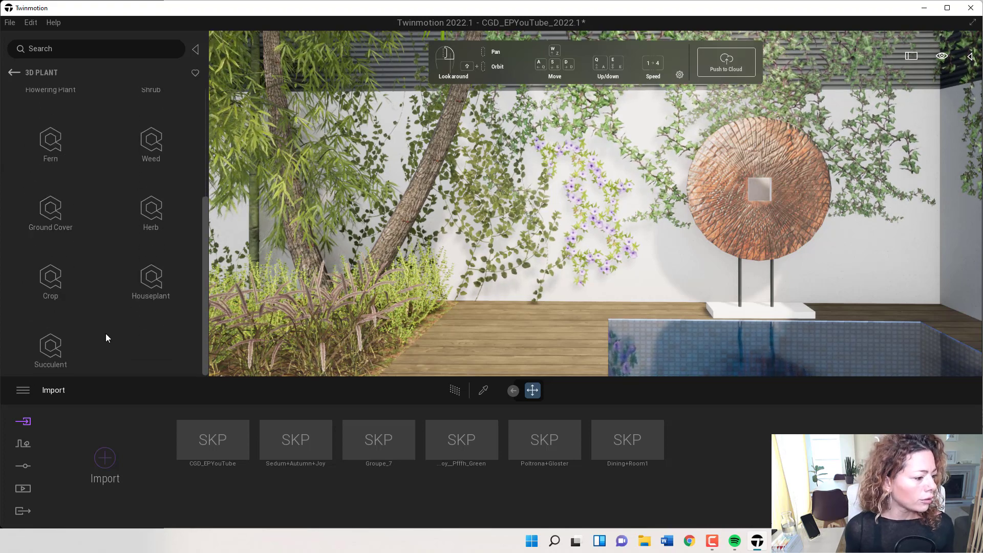
scroll(97, 318, up, 5)
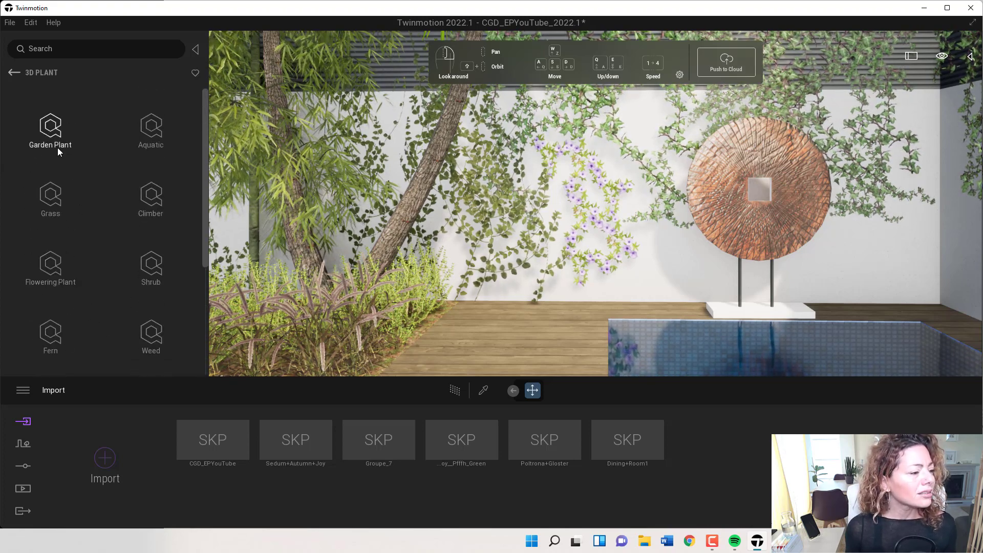
Step: View the variations of Common Everlasting and Violet Wood Sorrel among the flowering garden plants
click(42, 130)
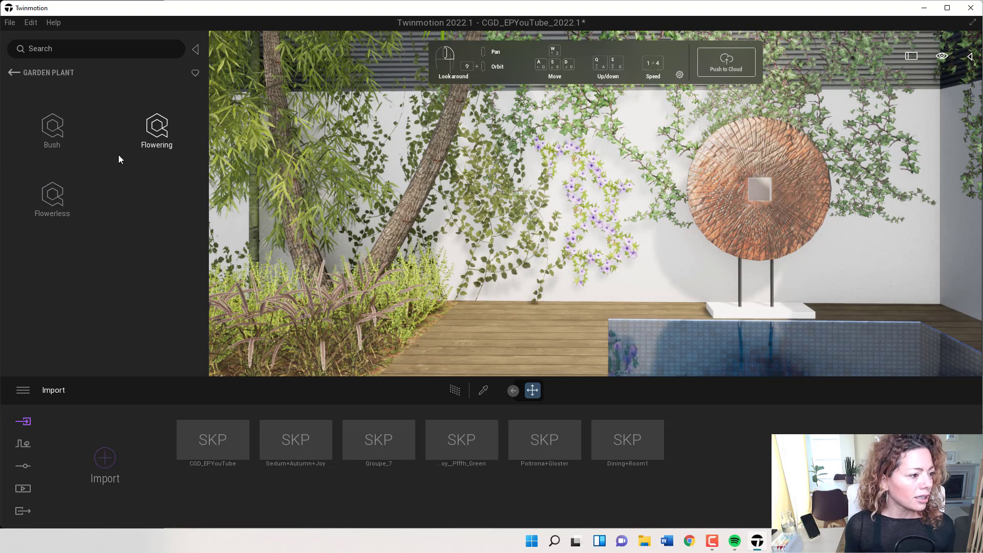
mouse_move(97, 189)
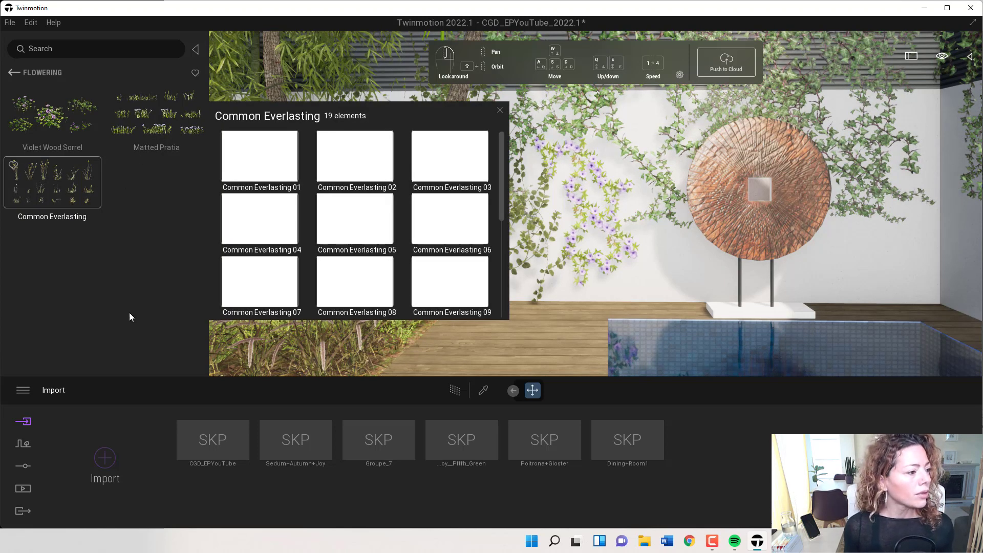
click(33, 151)
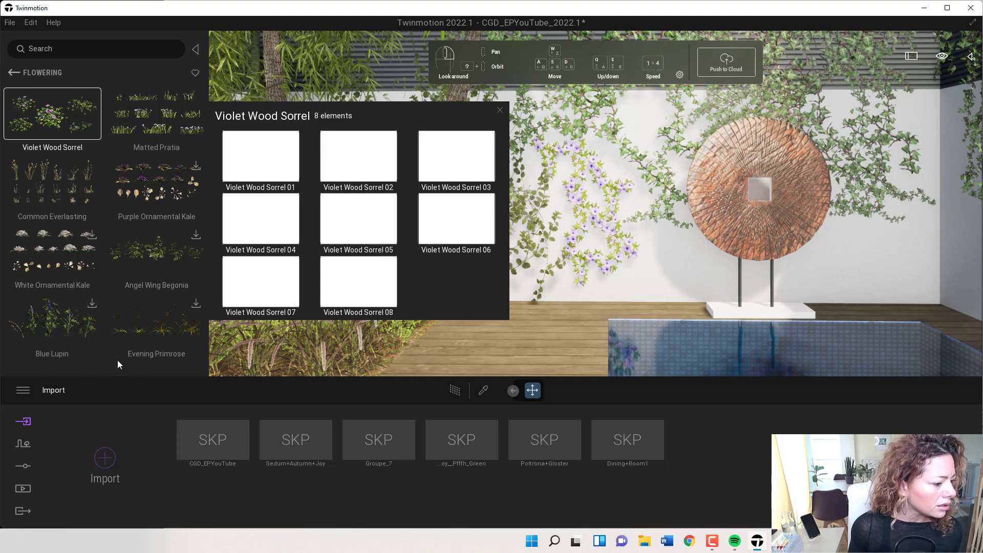
Step: Download the White Ornamental Kale asset and create its individual plant variations
click(49, 257)
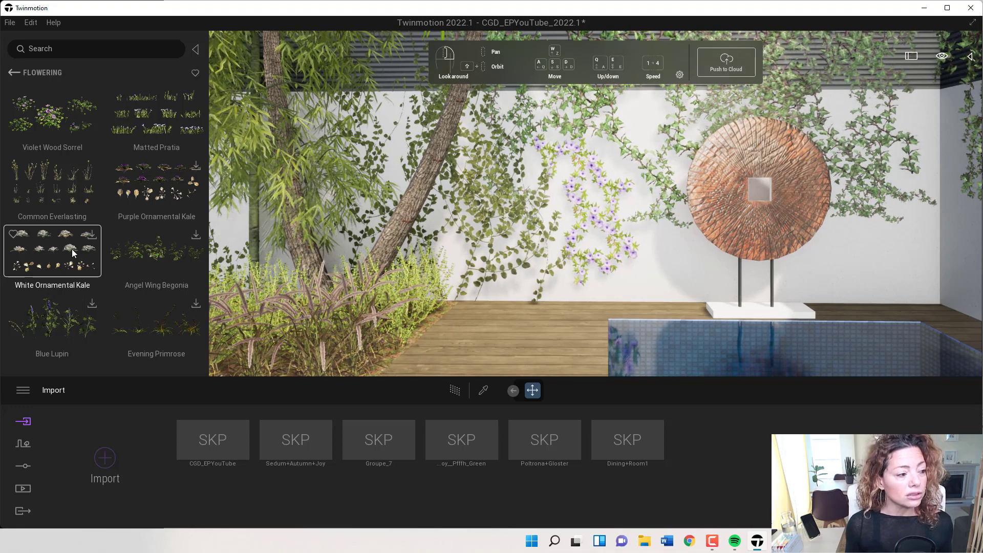
click(92, 237)
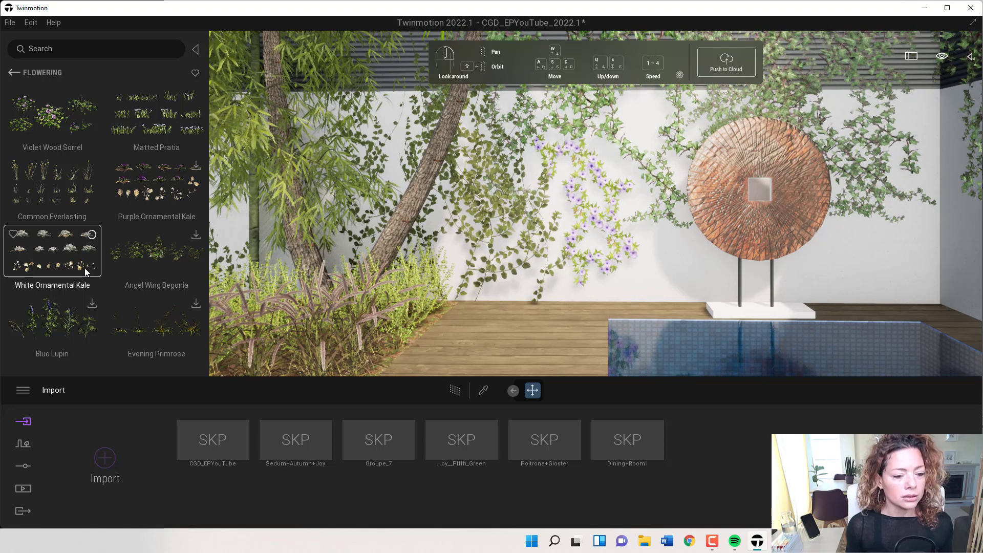
click(45, 250)
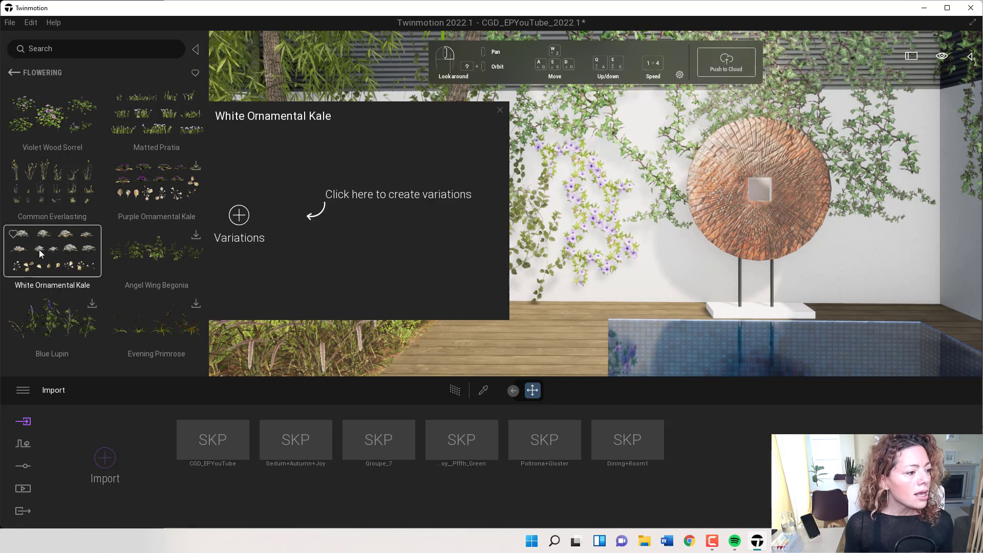
click(239, 215)
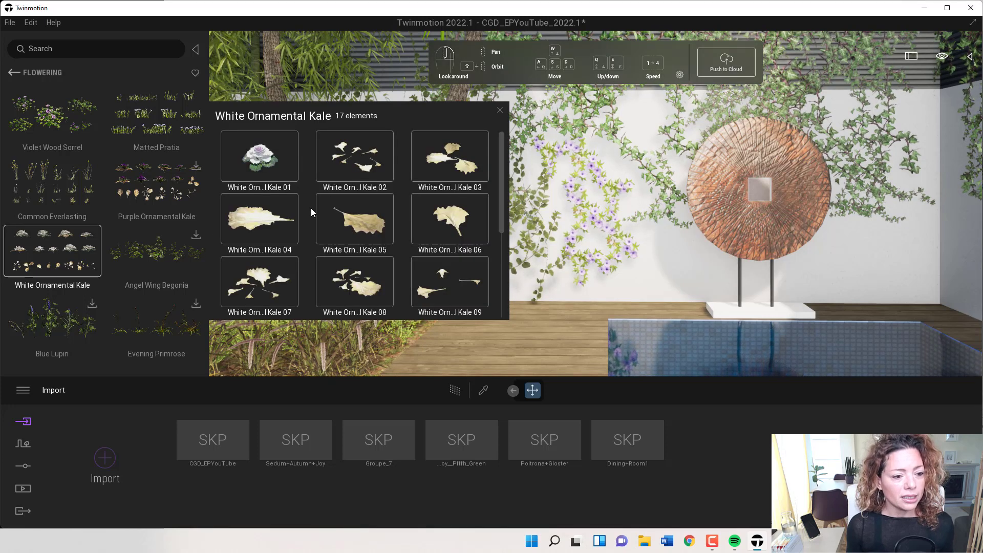
drag(501, 197, 497, 257)
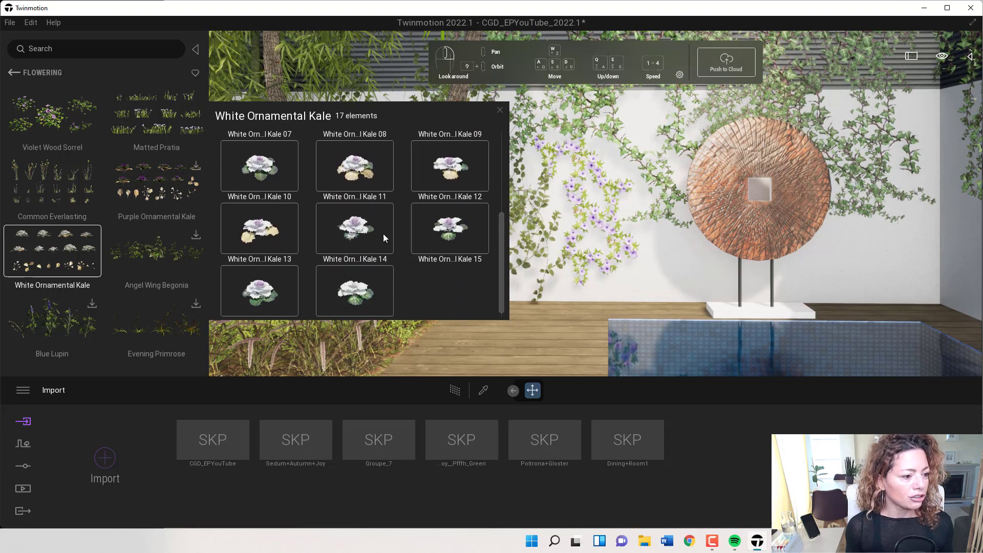
Step: Place White Ornamental Kale 15 on the wooden deck beside the planting bed and view it up close
scroll(360, 241, up, 2)
scroll(360, 241, down, 2)
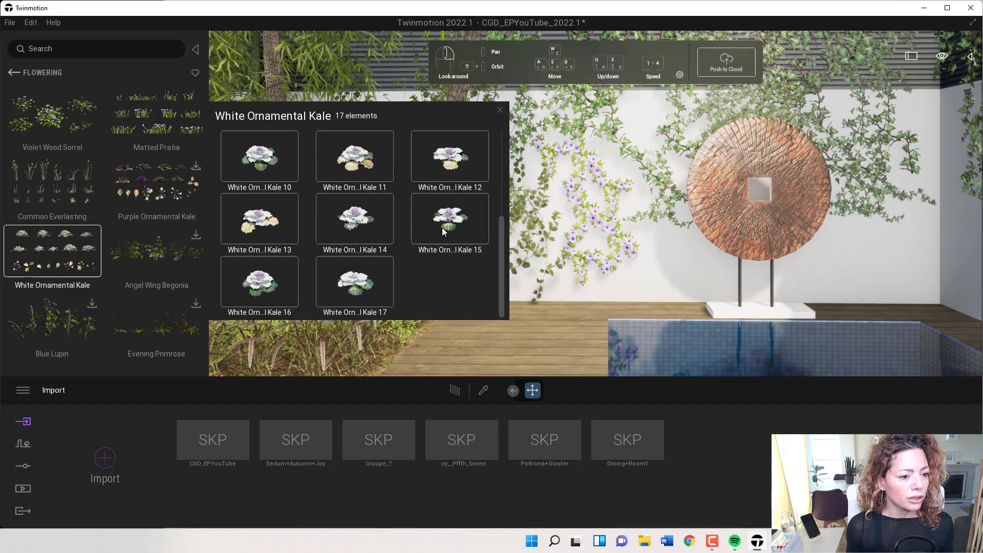
drag(457, 238, 490, 340)
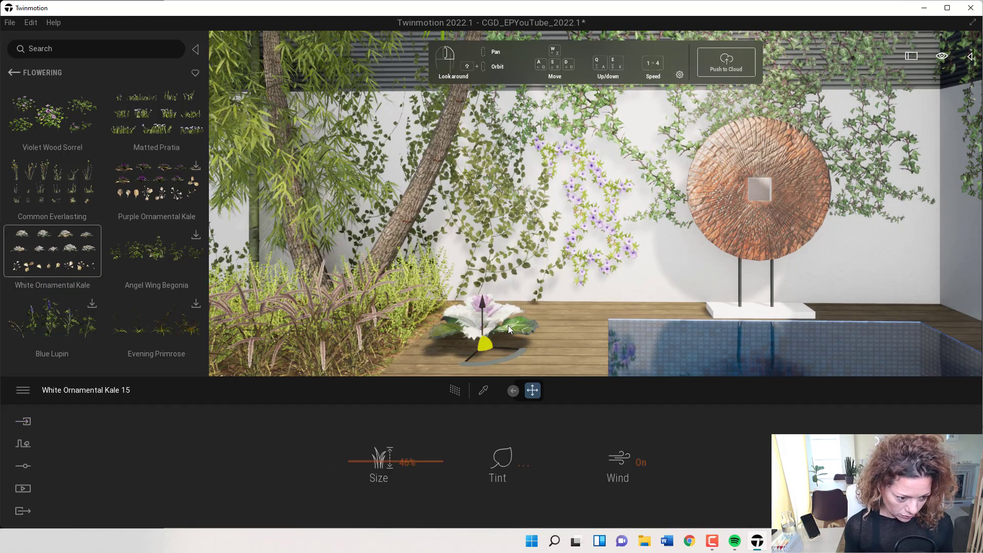
scroll(508, 325, down, 5)
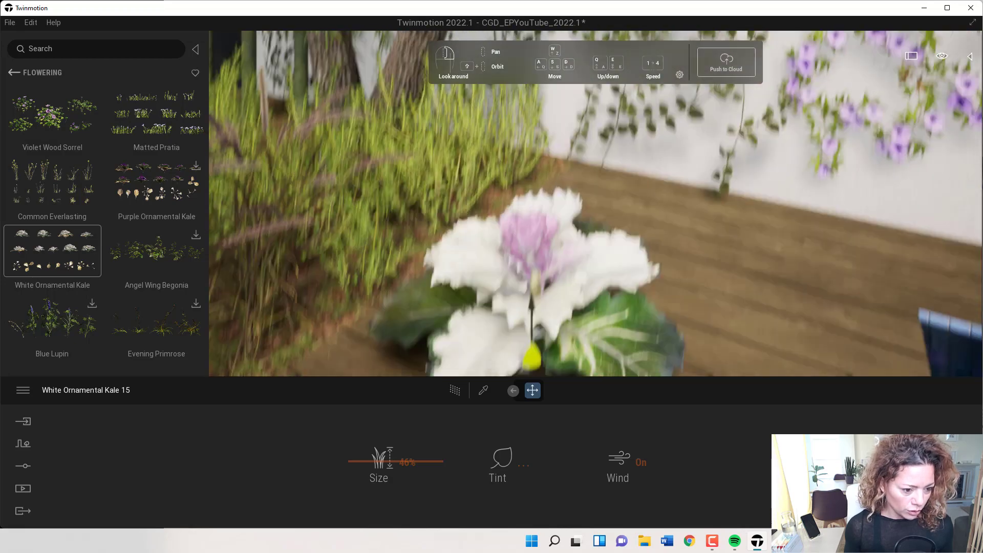
scroll(514, 324, up, 3)
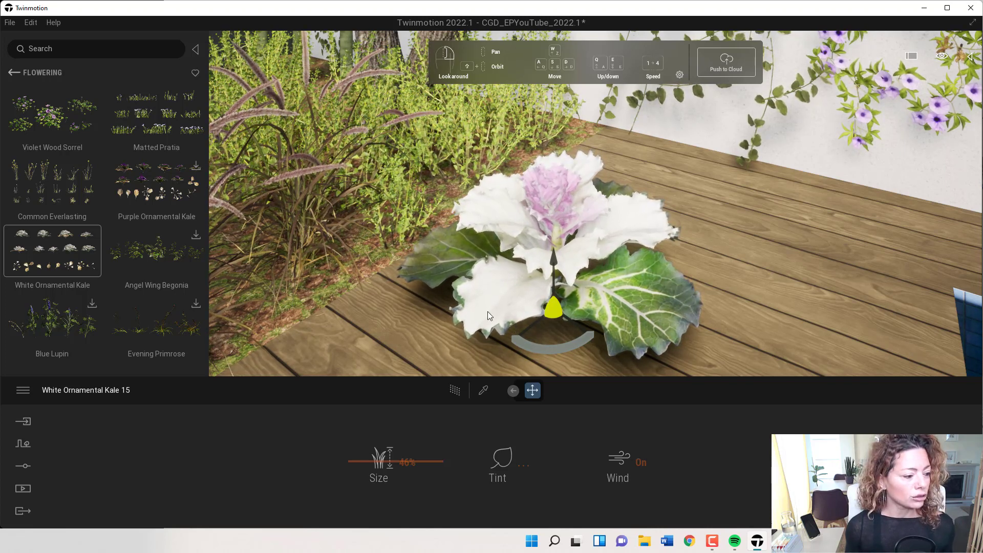
Step: Open the weather settings and vary the vegetation growth so the plants around the kale shrink and grow
click(24, 444)
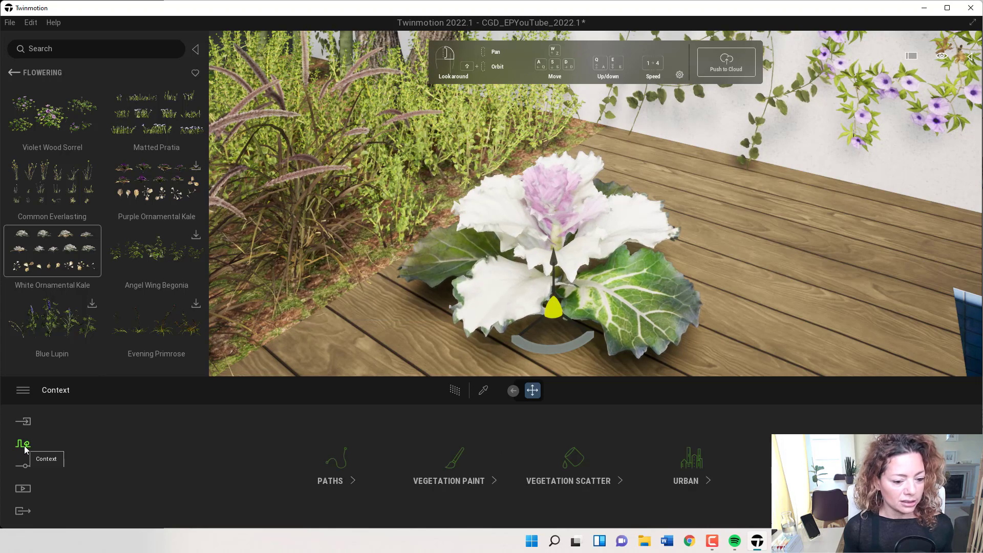
click(25, 465)
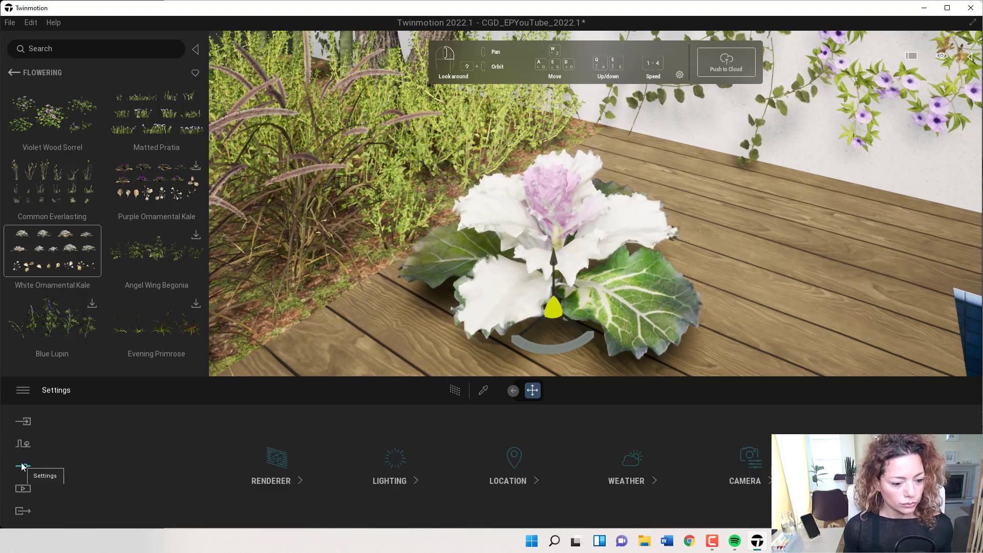
click(632, 465)
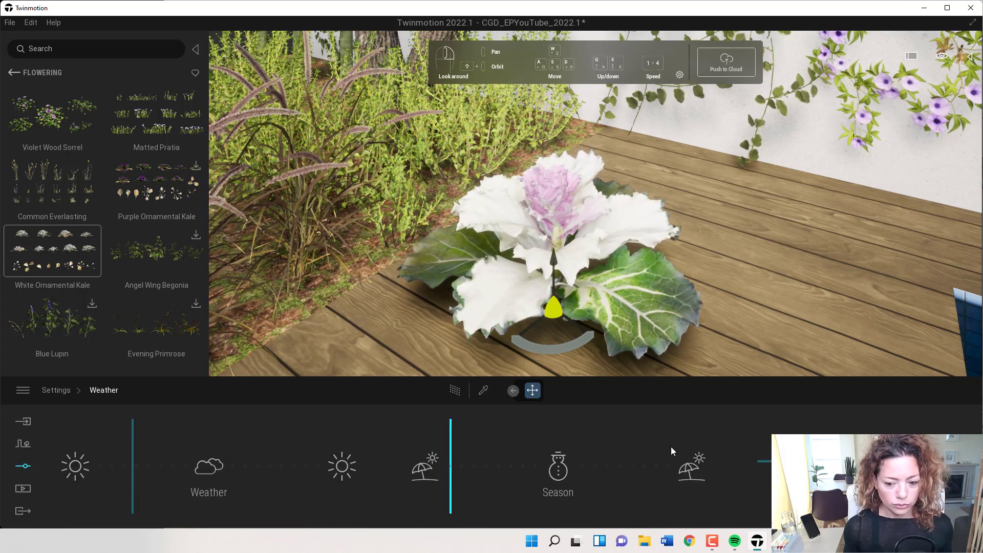
key(s)
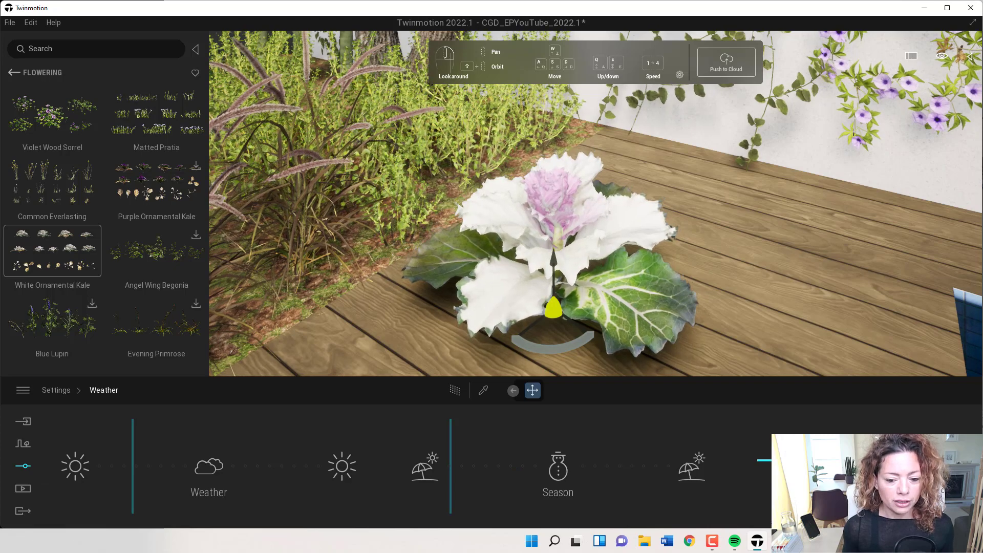
key(w)
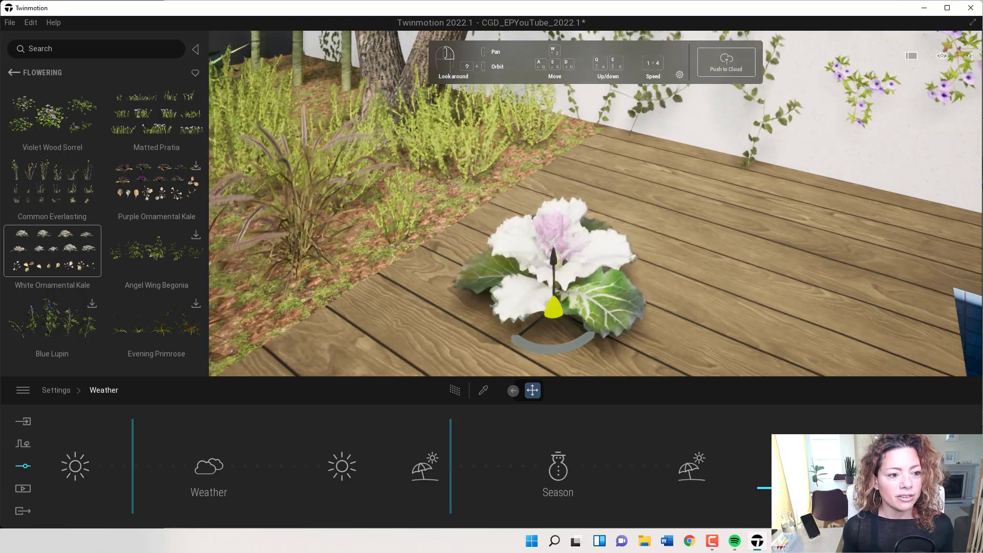
key(w)
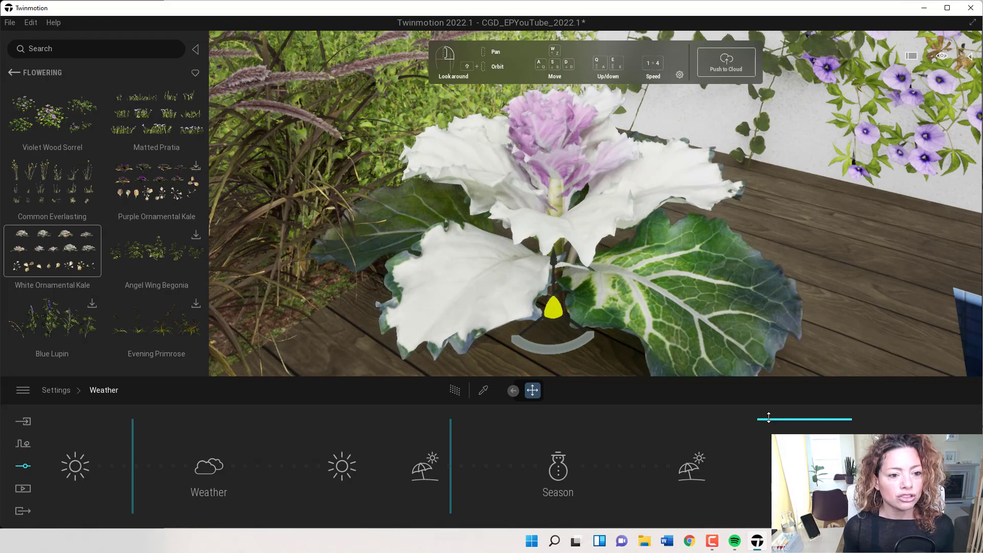
key(s)
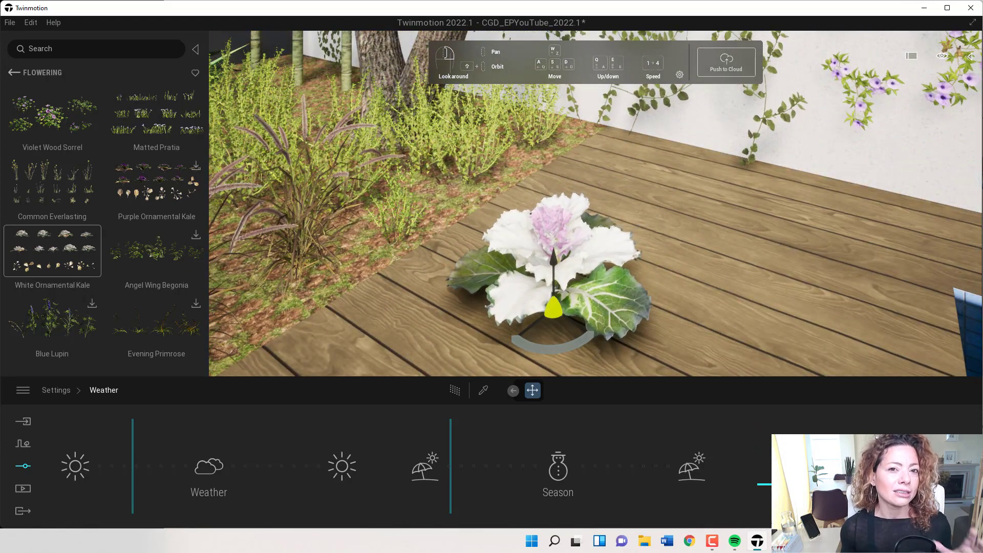
key(w)
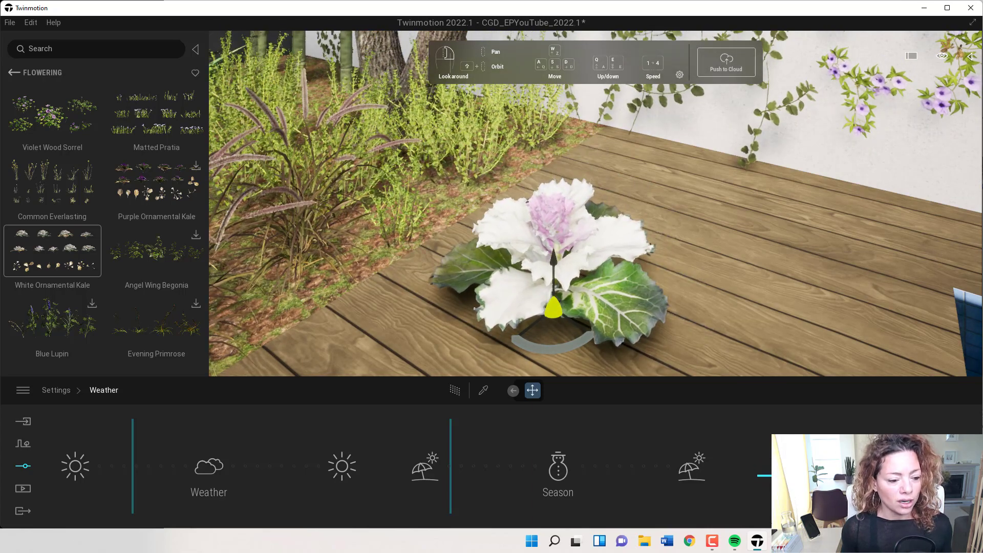
Step: Set the season just past midwinter, shift the weather slightly towards clouds, and inspect the plants around the kale
drag(452, 477, 611, 463)
mouse_move(132, 464)
mouse_down()
mouse_move(341, 466)
mouse_move(150, 466)
mouse_up()
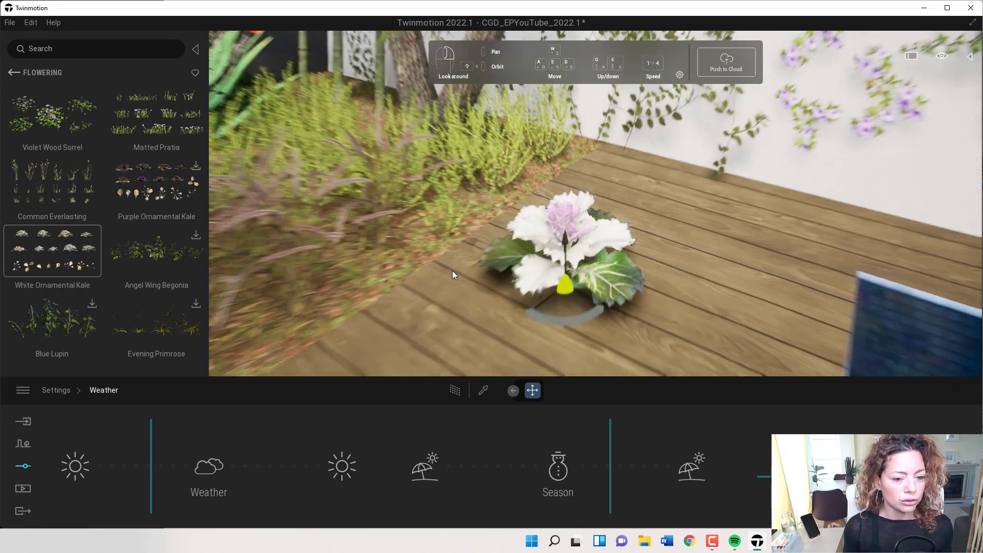
shift+middle_drag(453, 270, 492, 277)
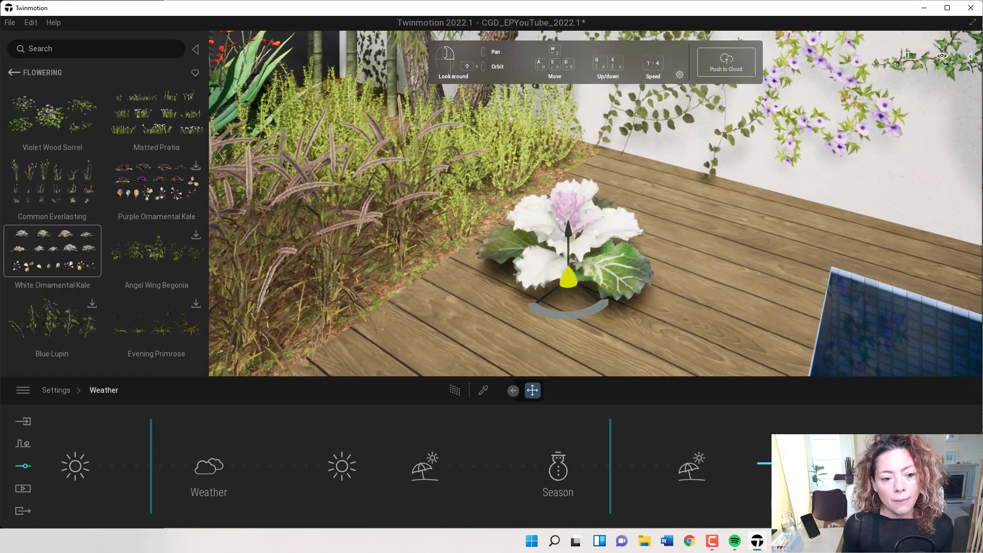
right_drag(608, 306, 660, 276)
key(f)
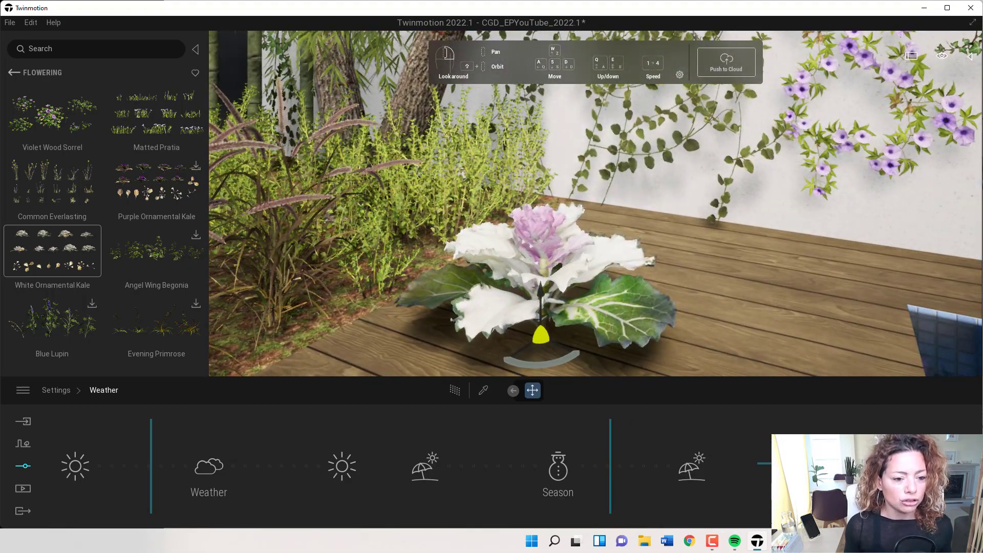
scroll(604, 310, down, 3)
Step: View the variations of Common Everlasting and Violet Wood Sorrel again, and return to the Garden Plant categories
mouse_move(72, 189)
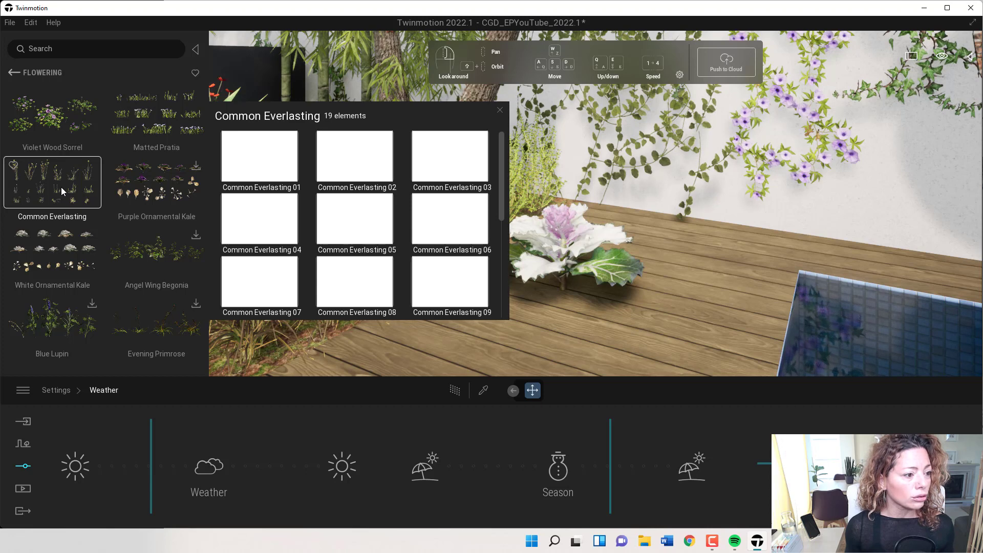
click(45, 122)
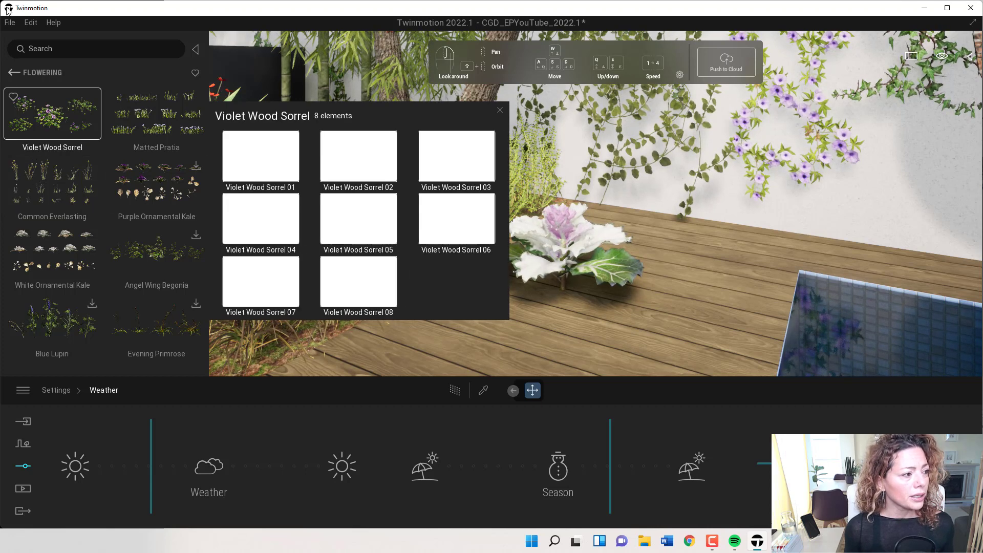
click(12, 73)
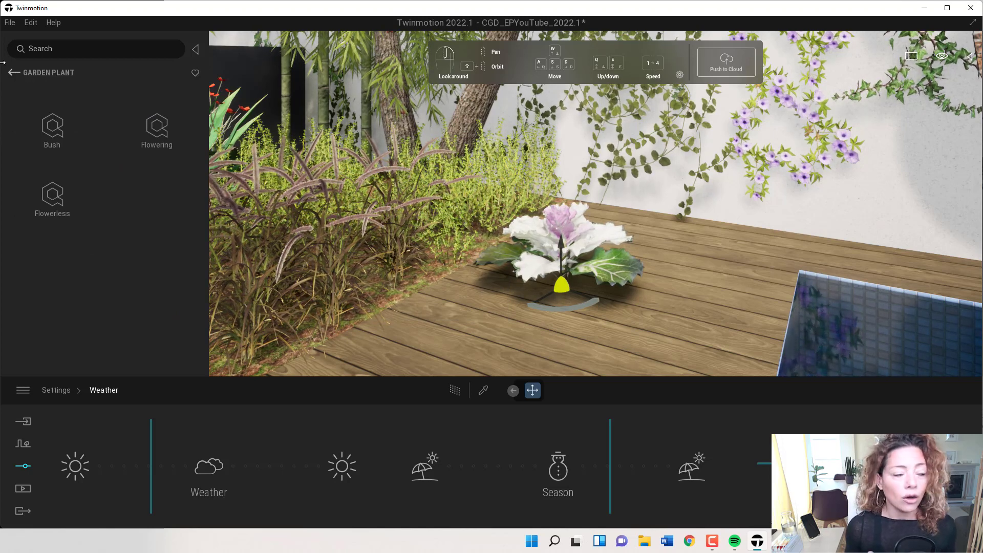
Step: Look over the Flowerless garden plants down to the end of the list and compare them with the Flowering ones
click(54, 194)
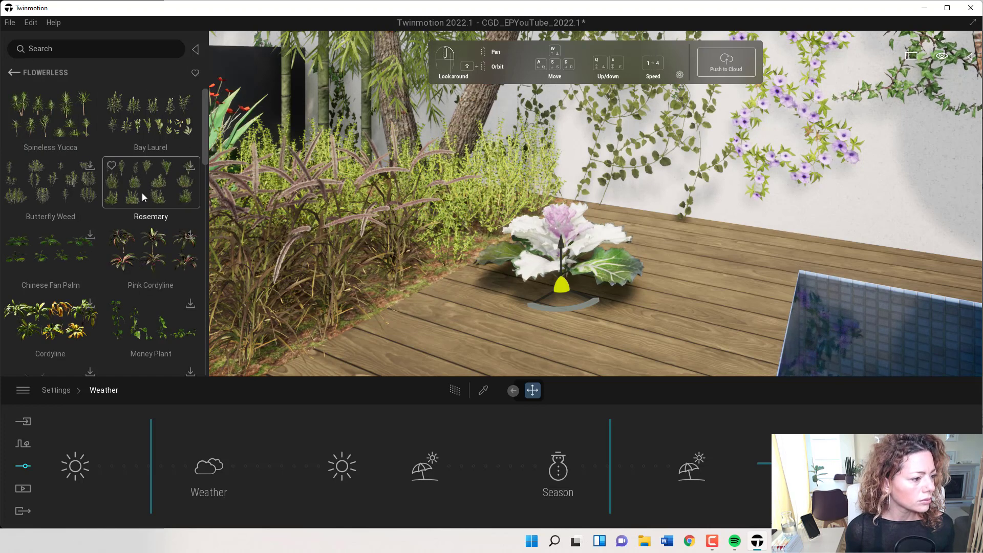
scroll(143, 197, down, 3)
scroll(141, 202, down, 8)
scroll(131, 246, down, 6)
scroll(121, 264, down, 2)
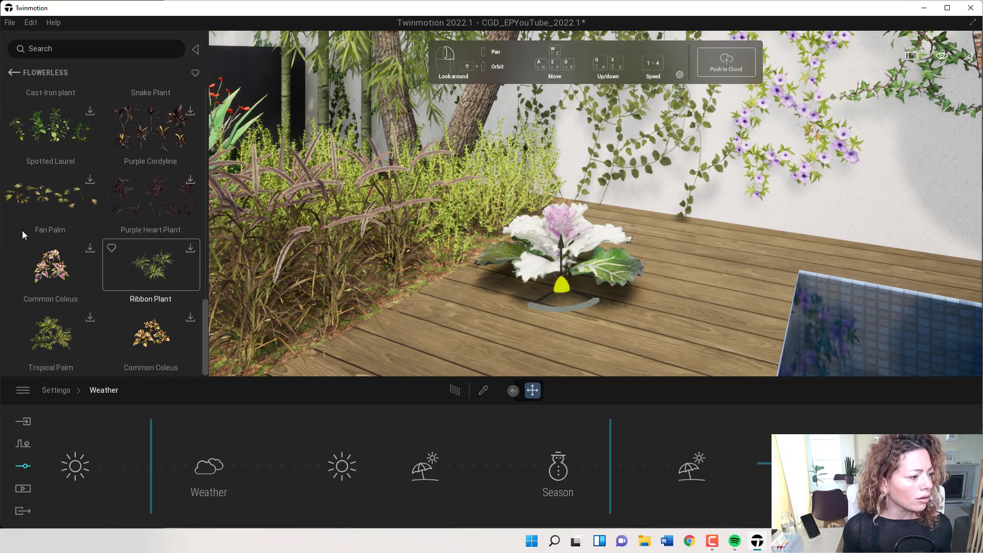
scroll(20, 244, down, 1)
click(12, 74)
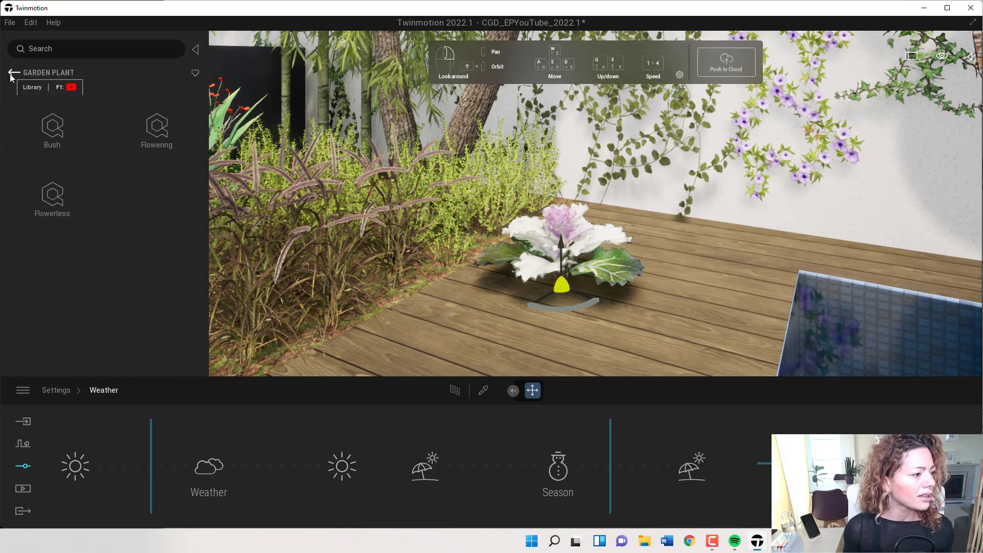
click(150, 118)
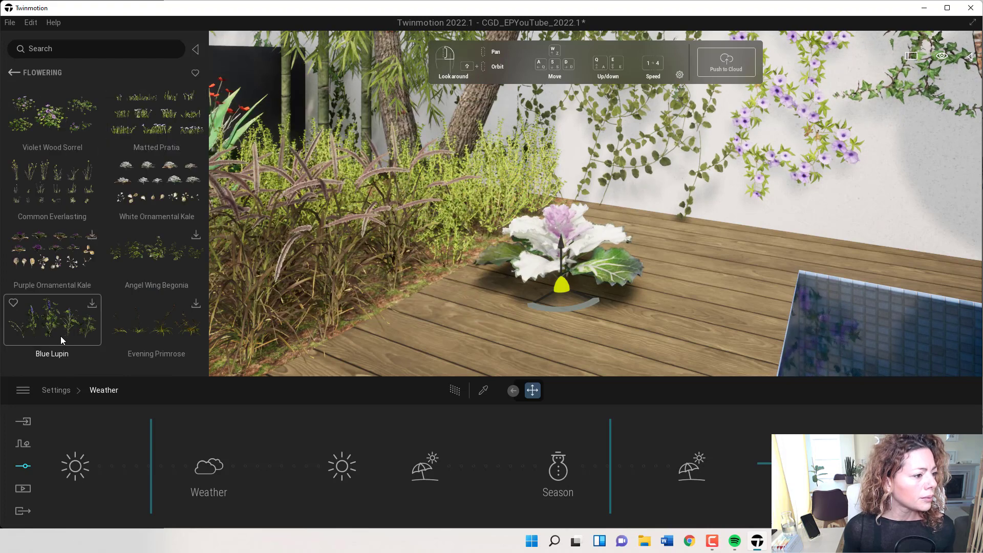
mouse_move(52, 102)
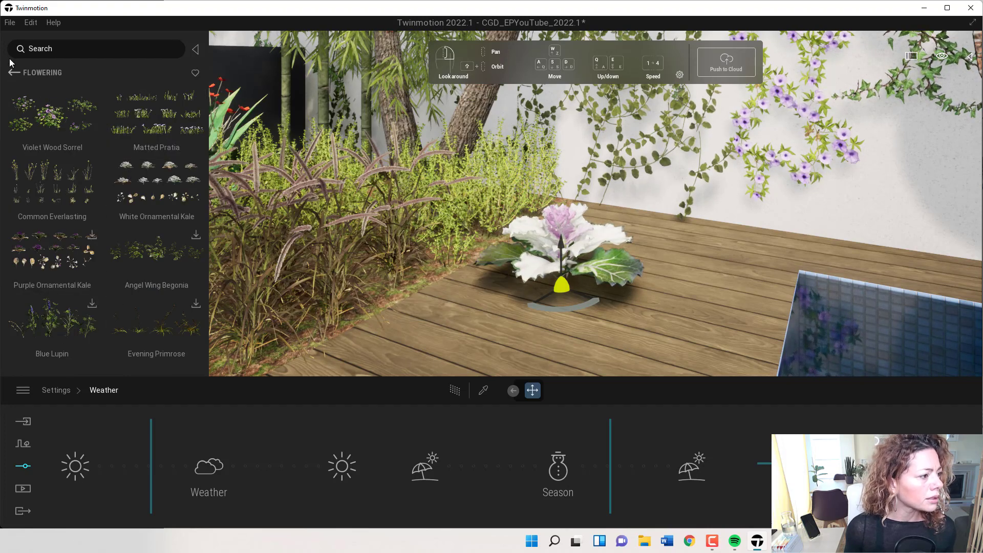
click(14, 73)
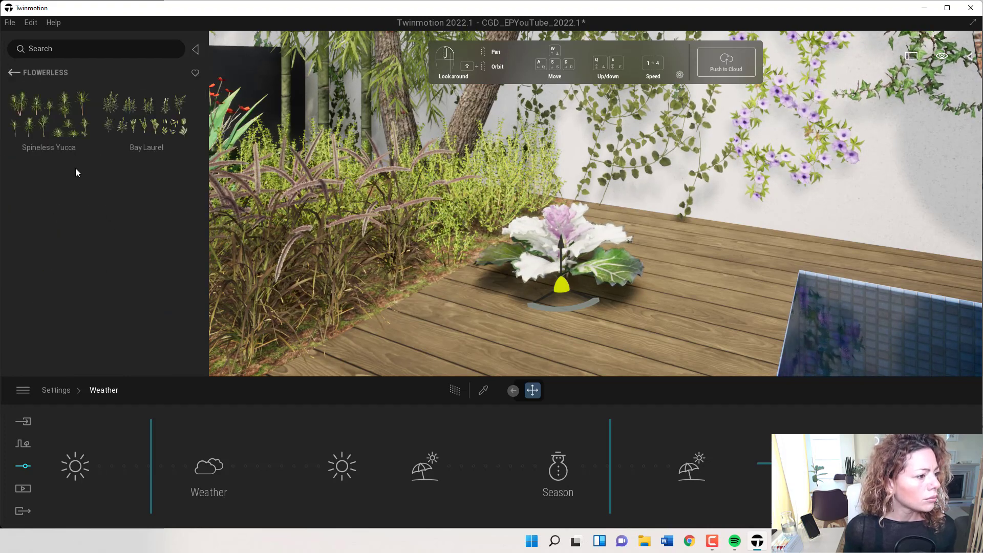
scroll(82, 187, down, 2)
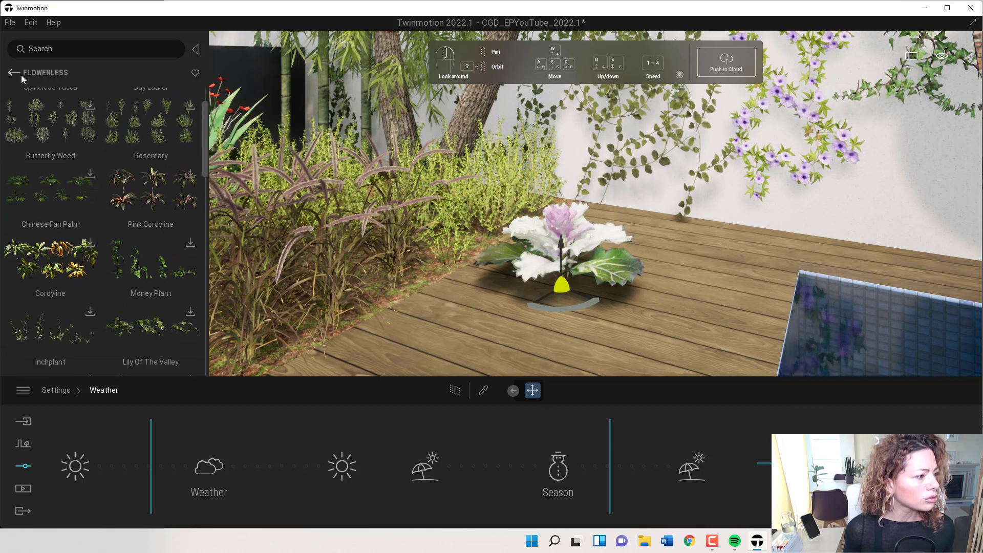
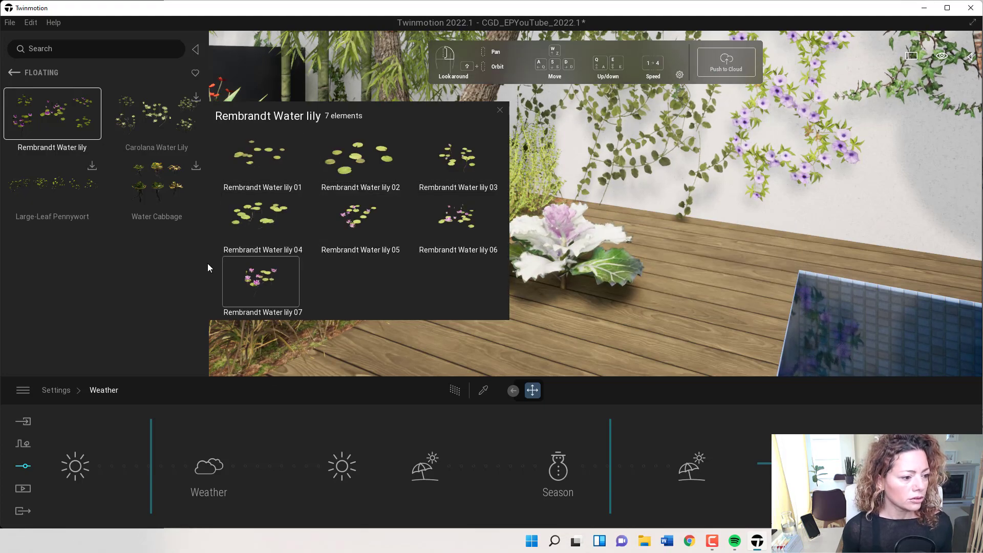
Step: Place two Rembrandt Water lily 07 clusters in the pool and examine them from near and far
right_drag(505, 300, 687, 316)
scroll(687, 316, up, 5)
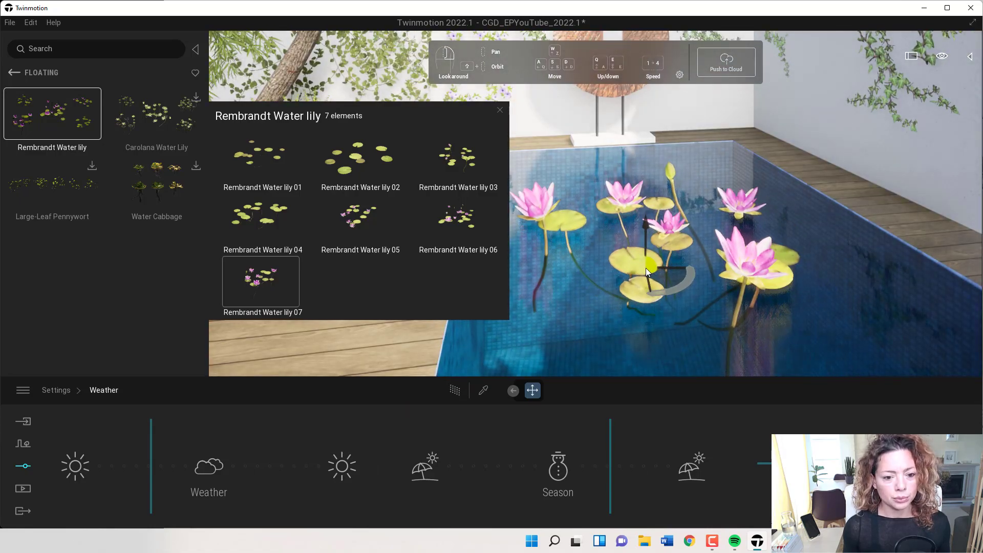
scroll(641, 247, down, 5)
scroll(637, 255, up, 5)
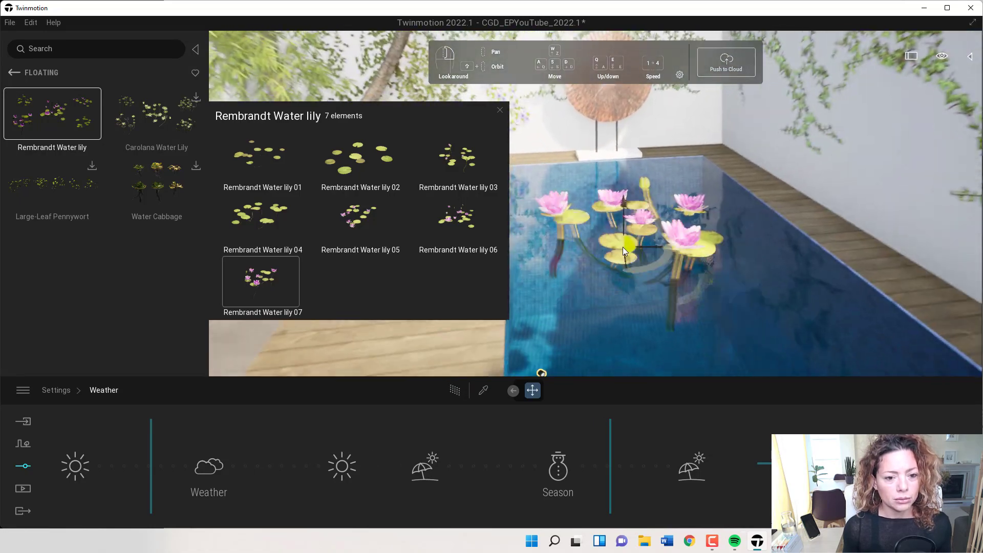
shift+middle_drag(622, 246, 613, 246)
scroll(619, 246, up, 4)
scroll(619, 246, down, 4)
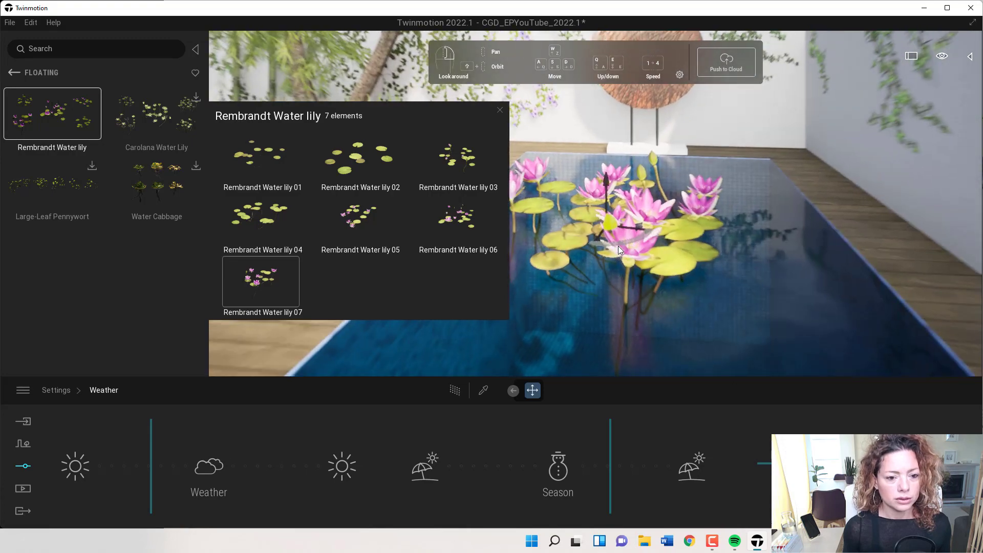
scroll(619, 245, up, 4)
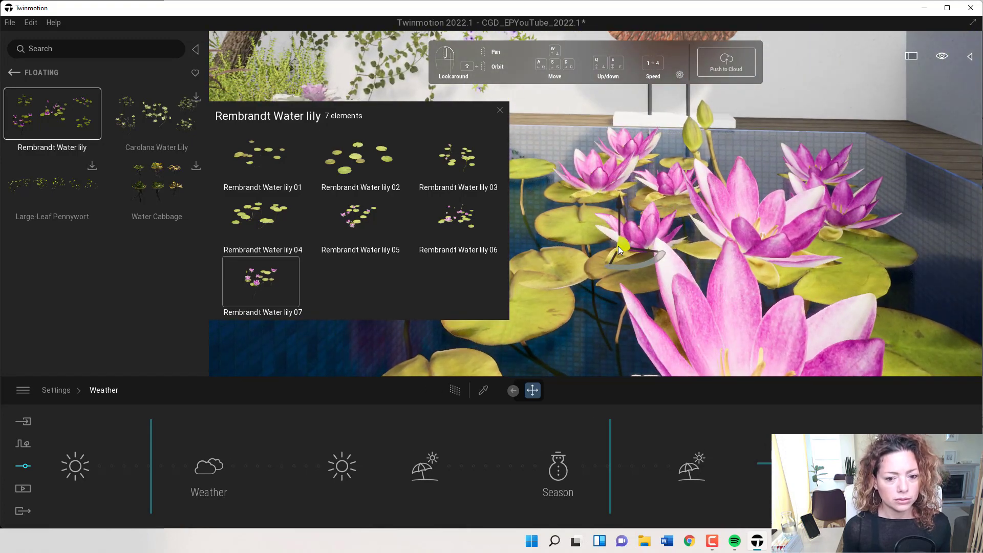
scroll(618, 246, down, 5)
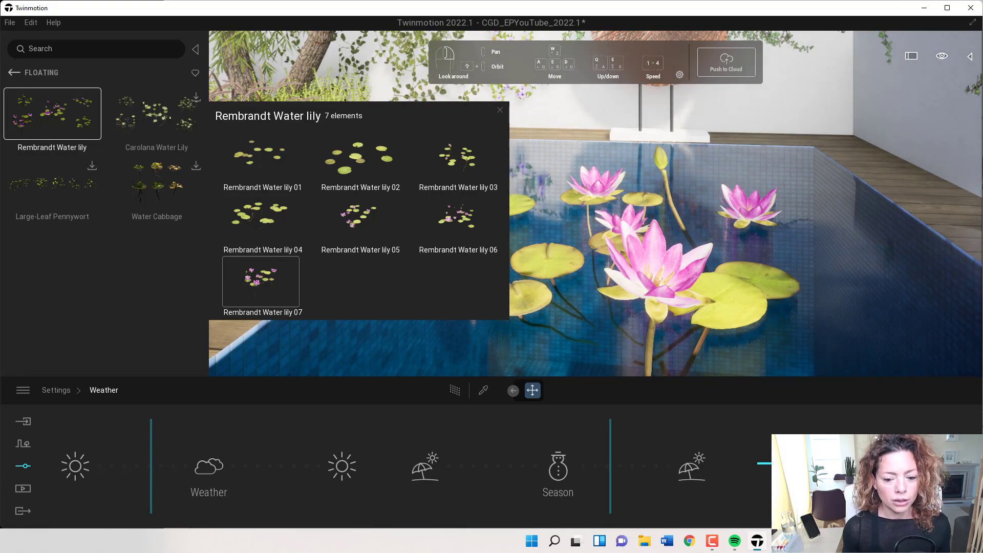
scroll(619, 245, up, 3)
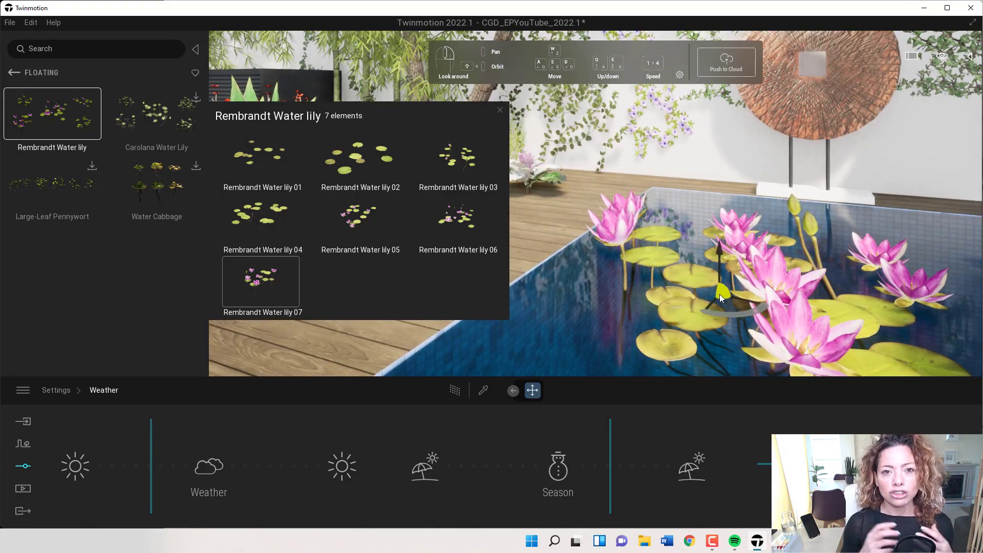
Step: Delete the extra water lily cluster from the pool and return to the 3D Plant categories
drag(720, 294, 573, 278)
scroll(573, 278, down, 5)
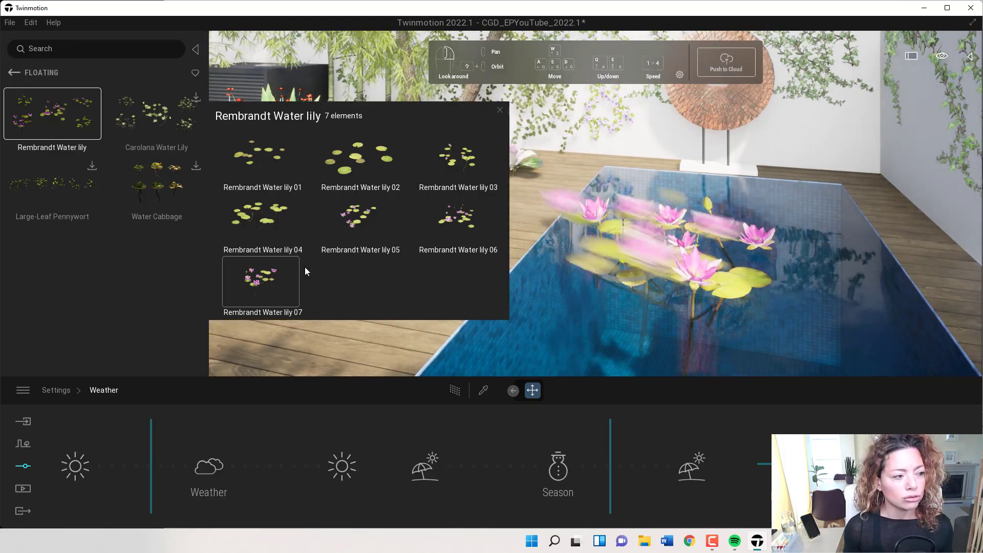
key(Delete)
click(13, 73)
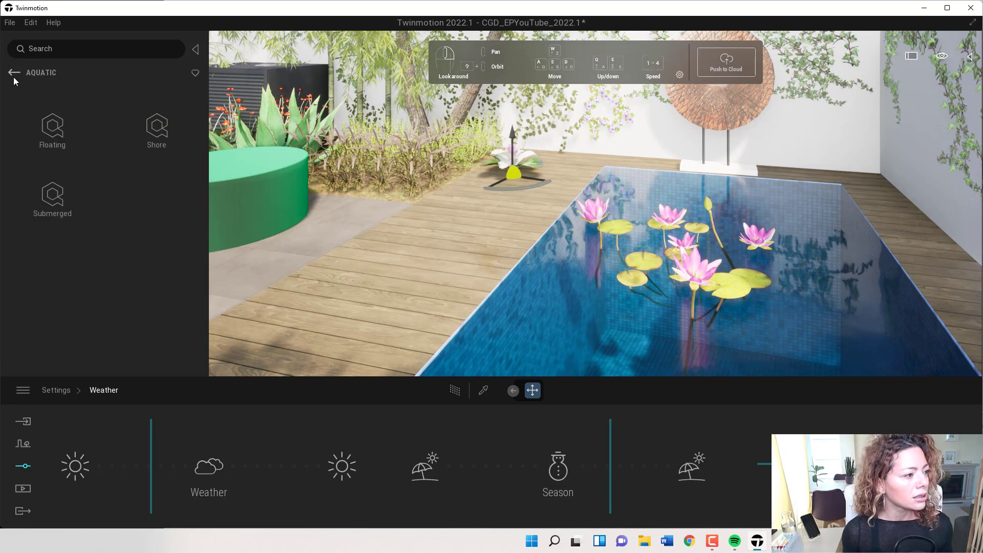
click(13, 73)
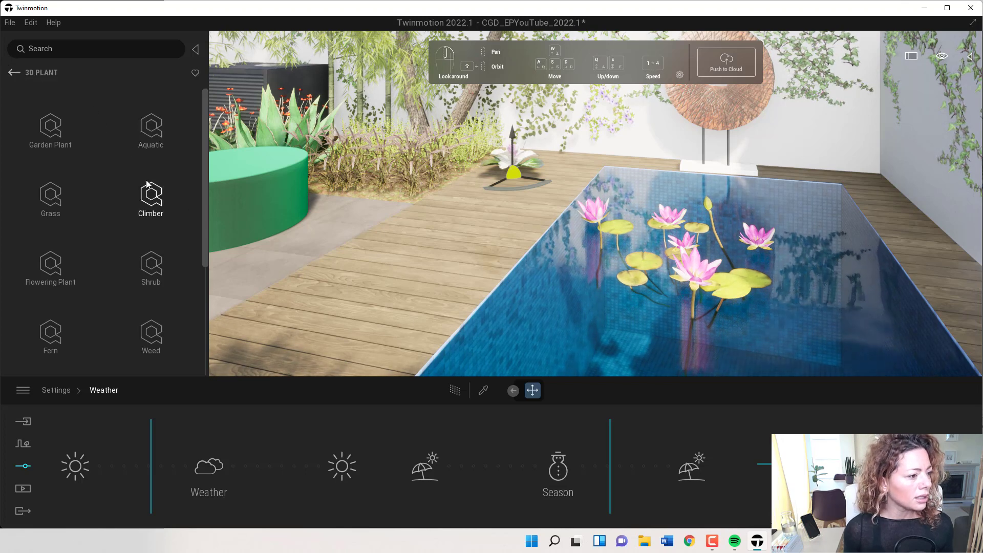
Step: Create the variations of the Lesser Periwinkle climber and return to the 3D Plant categories
click(147, 199)
click(35, 151)
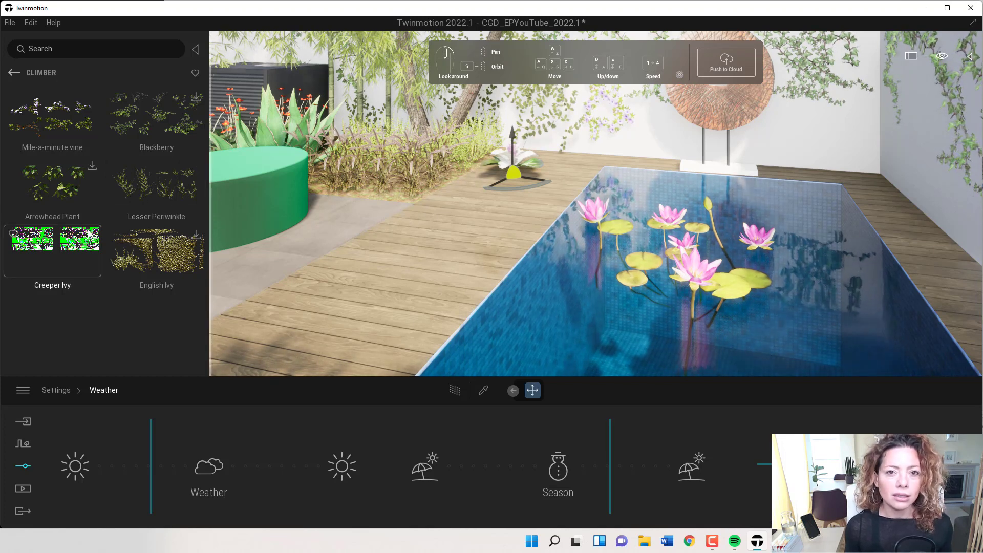
mouse_move(140, 159)
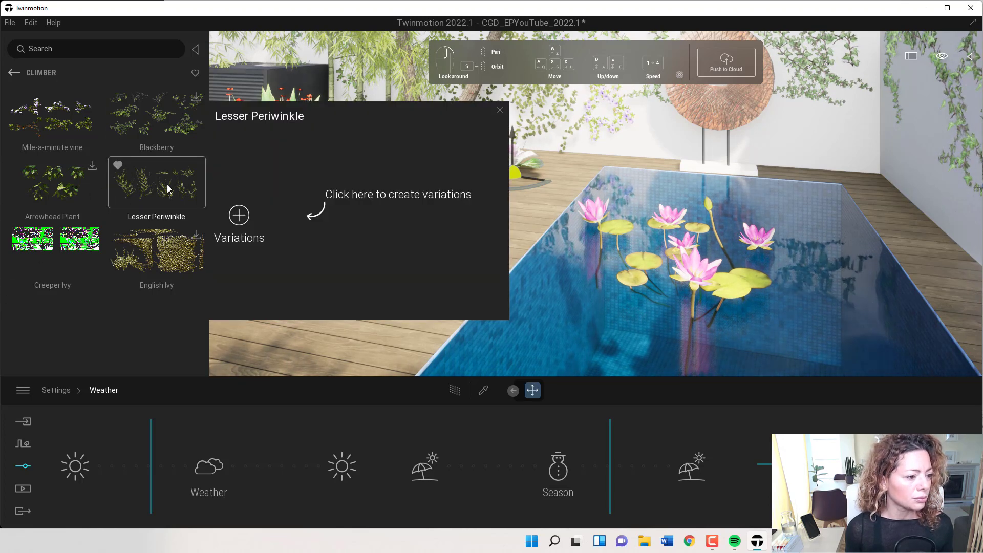
click(239, 217)
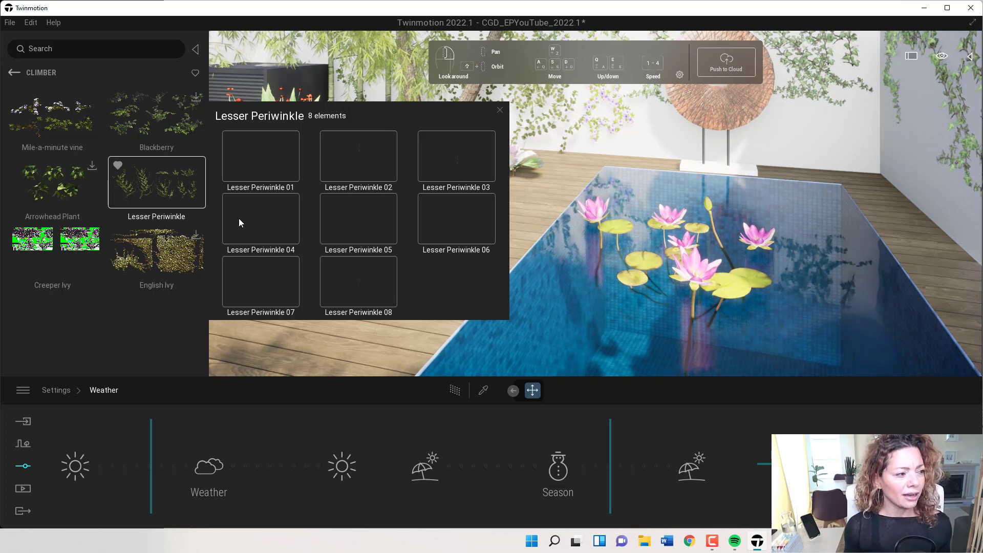
click(13, 73)
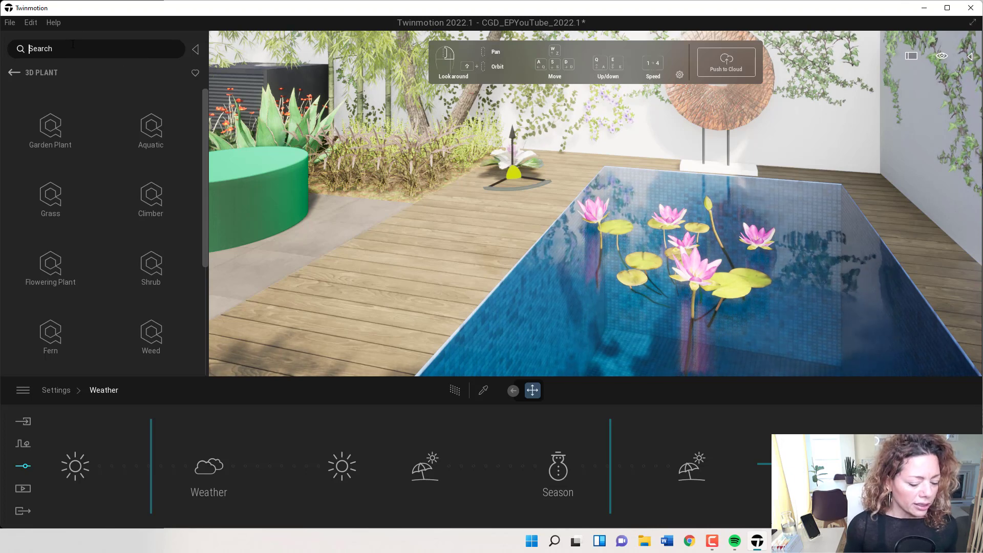
Step: Search the 3D plants for Yucca, clear the search and return to the full list of plant categories
text(ucca)
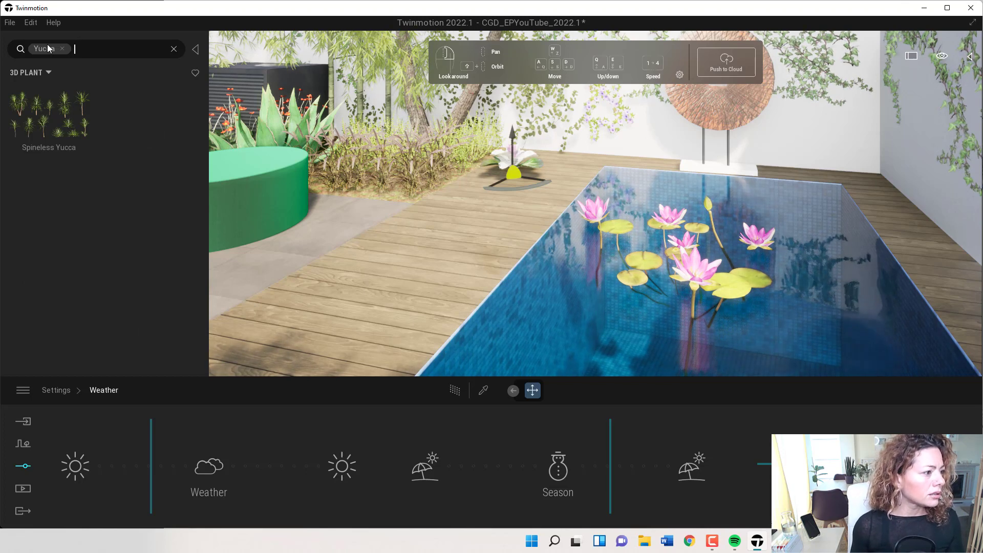
click(91, 118)
click(39, 51)
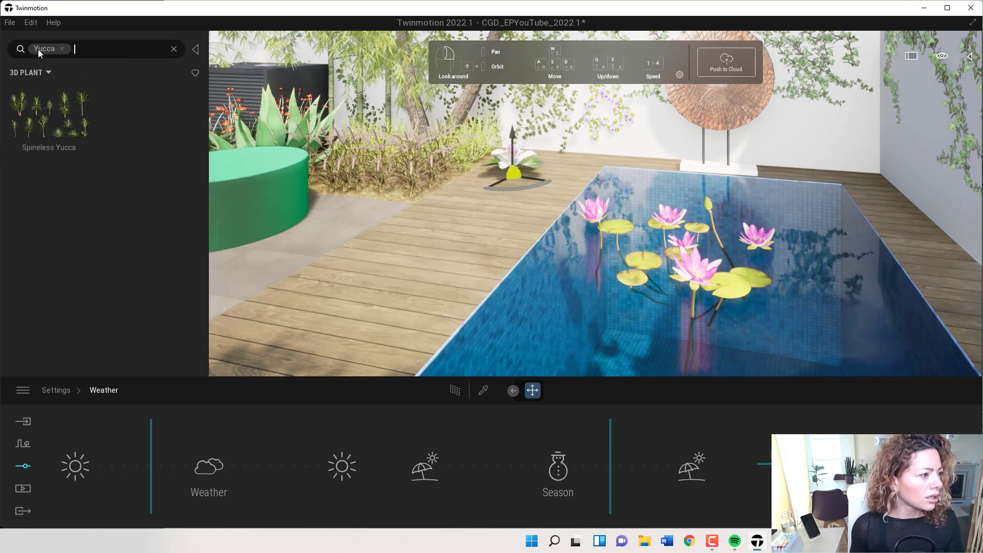
click(63, 48)
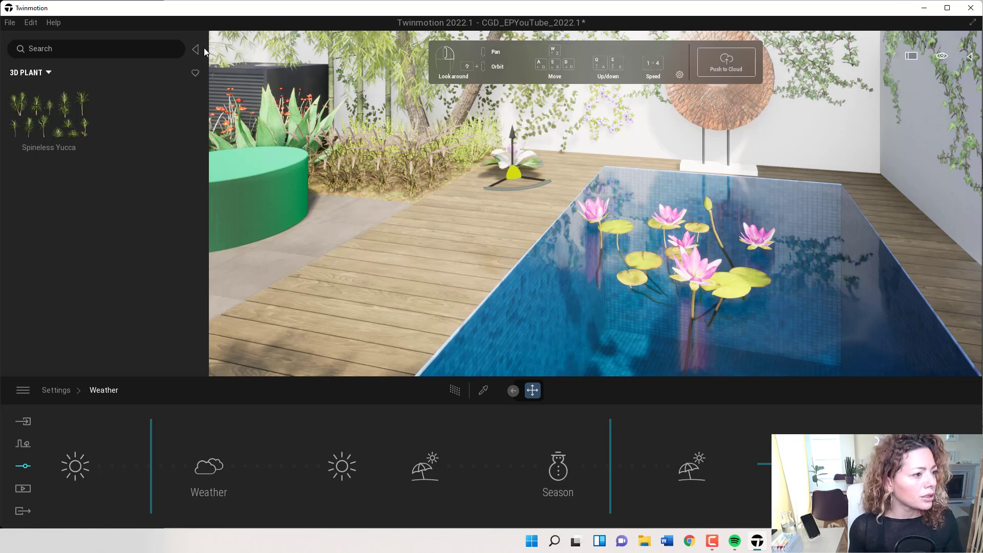
click(74, 70)
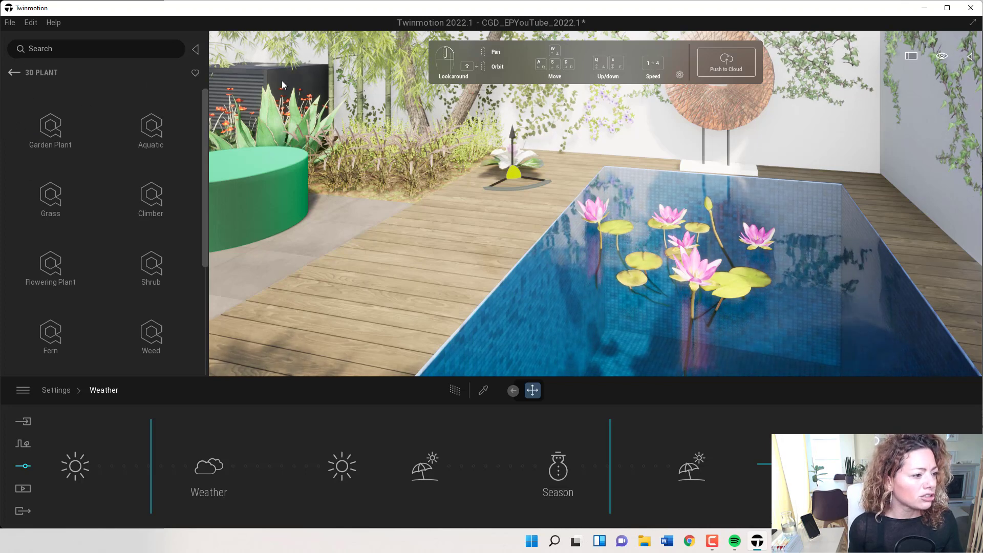
scroll(97, 185, down, 2)
scroll(103, 189, up, 2)
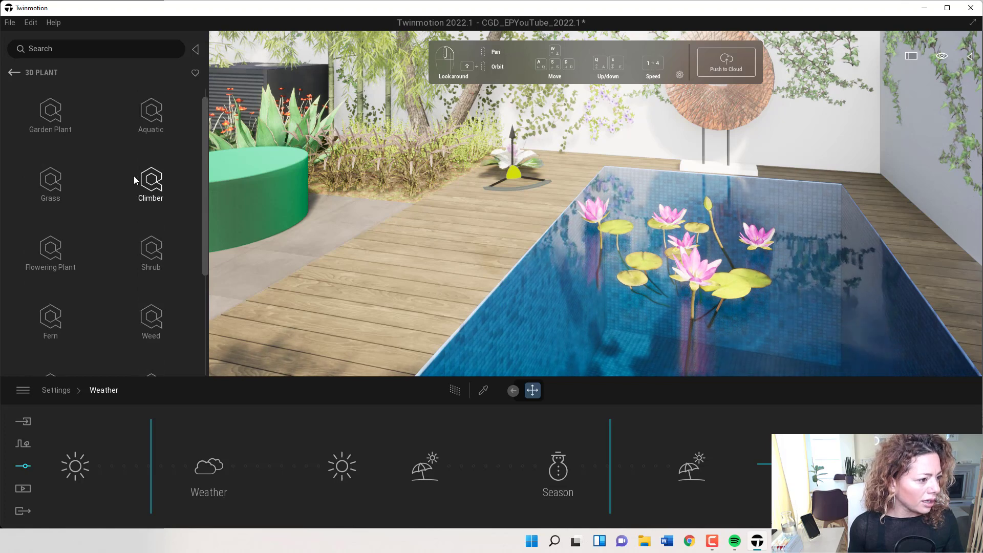
Step: Place Lesser Periwinkle 06 on the deck by the back wall, inspect it among the climbers and show its transform tools
click(150, 169)
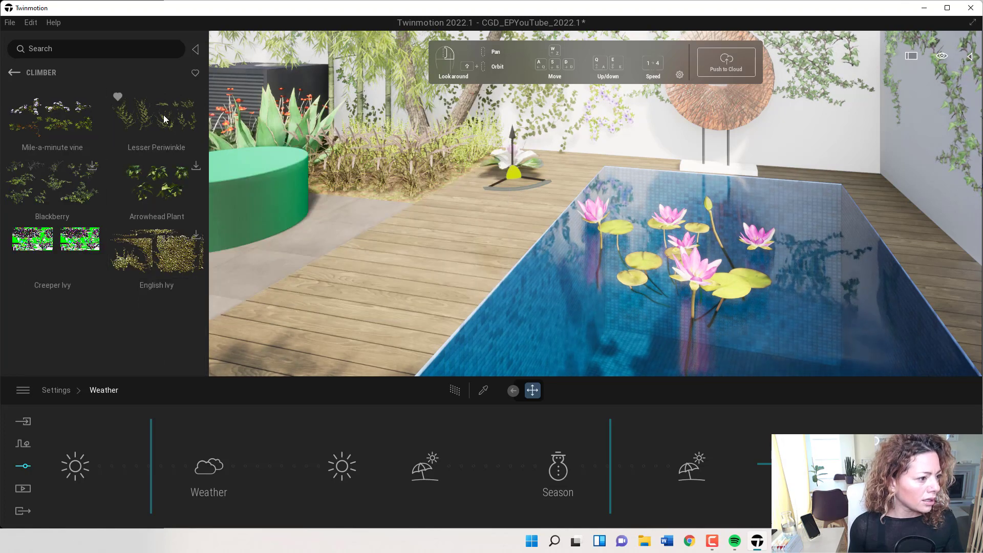
mouse_move(156, 114)
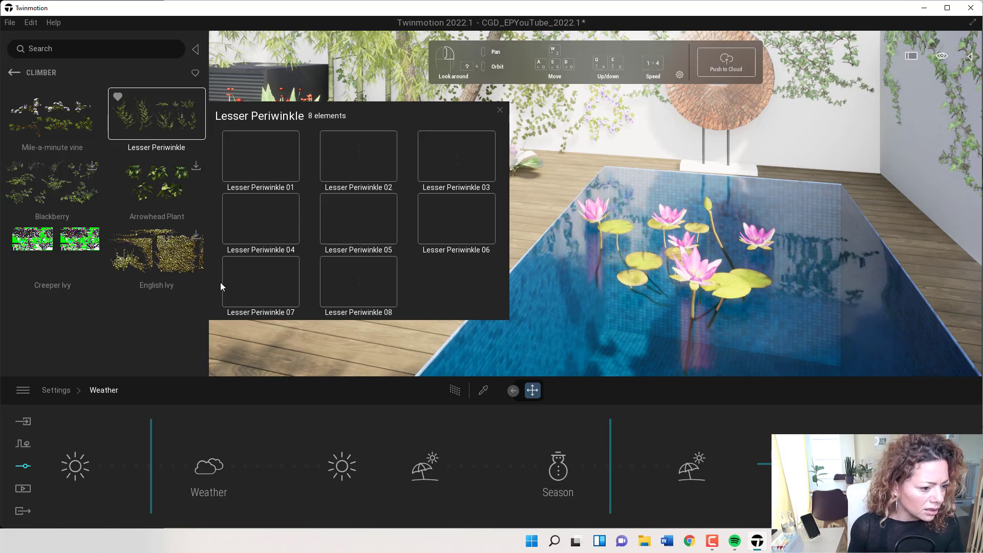
drag(275, 231, 473, 216)
scroll(613, 159, up, 5)
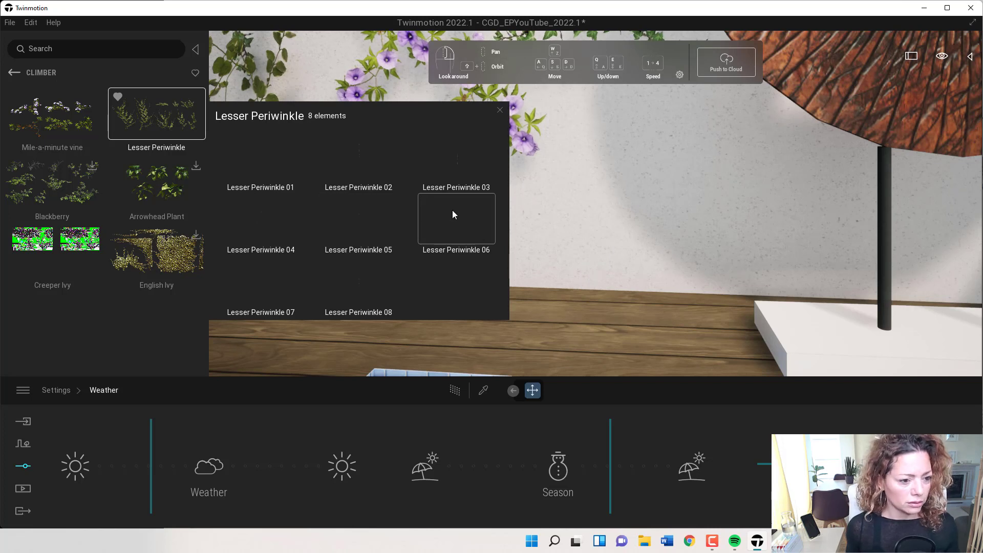
mouse_move(620, 284)
mouse_down()
mouse_move(620, 293)
mouse_move(638, 290)
mouse_move(619, 286)
mouse_move(617, 297)
mouse_up()
scroll(616, 295, down, 5)
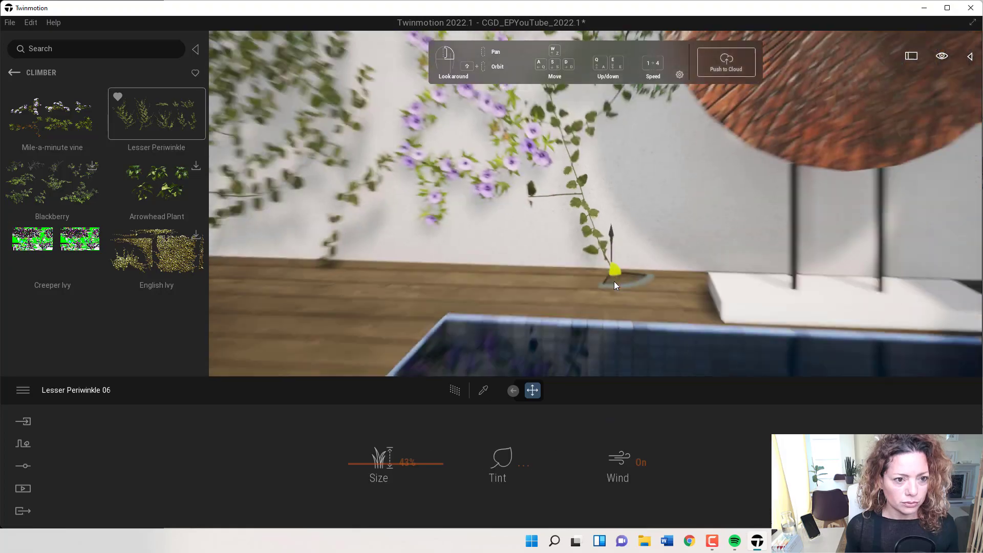
scroll(613, 278, up, 10)
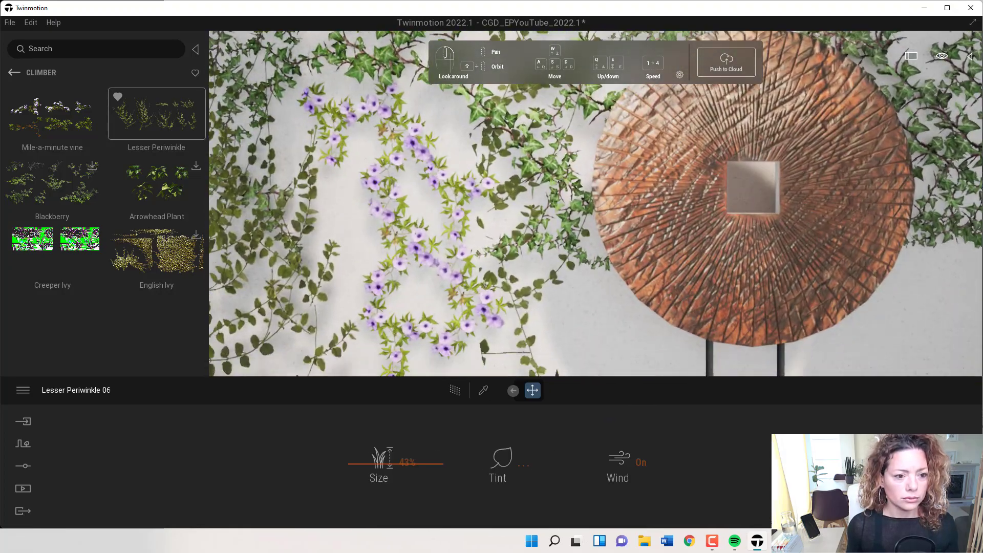
scroll(567, 369, down, 5)
scroll(625, 321, up, 8)
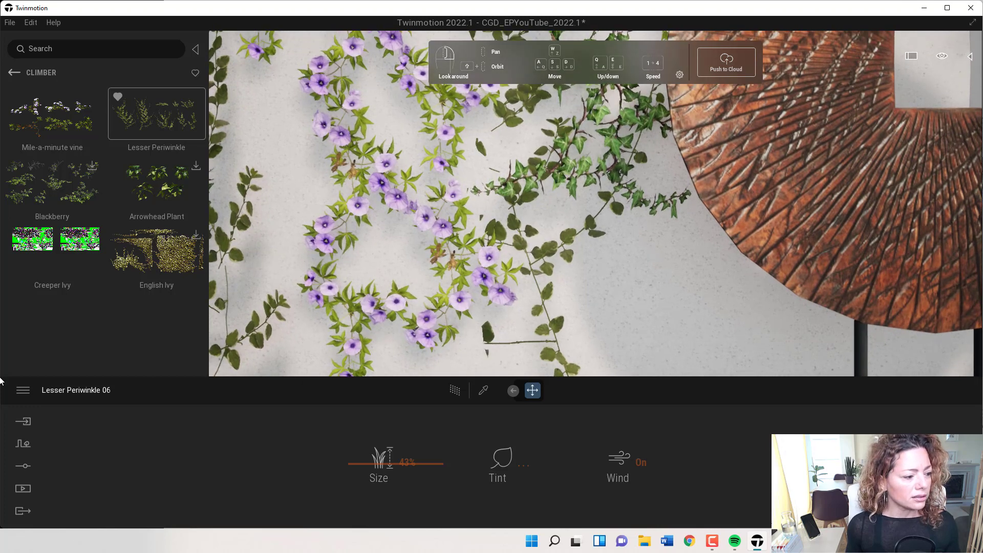
click(513, 391)
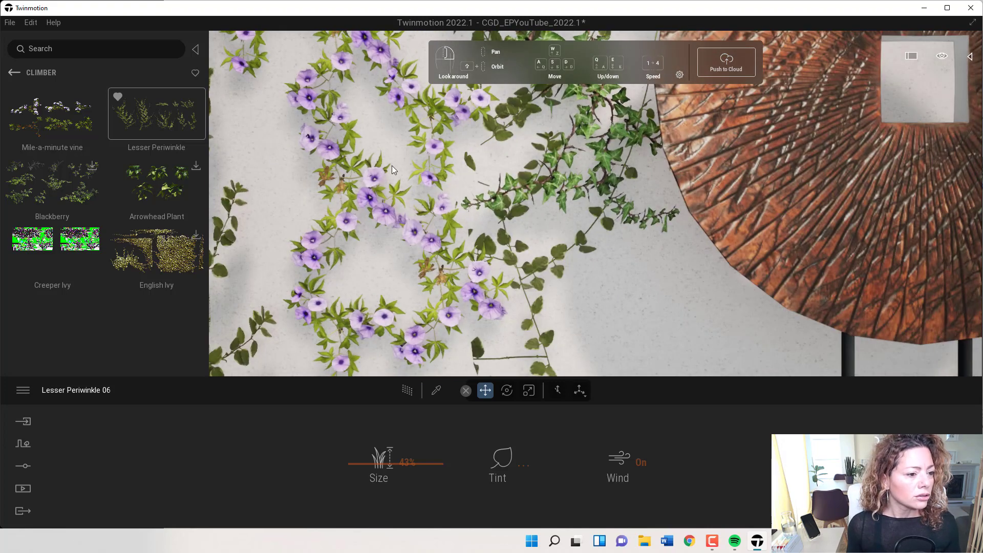
Step: View the Mile-a-minute vine variations and return to the 3D Plant categories
click(51, 115)
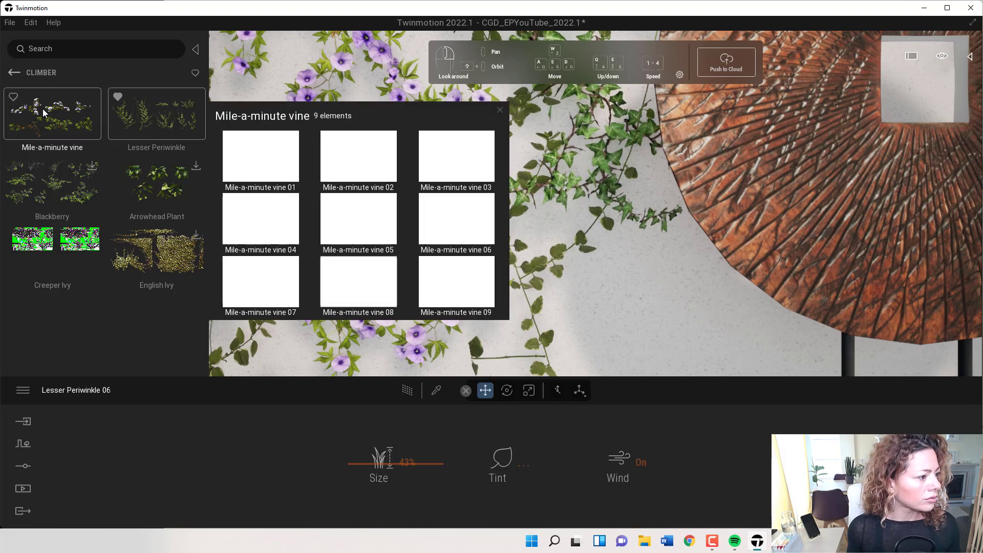
click(157, 114)
click(13, 72)
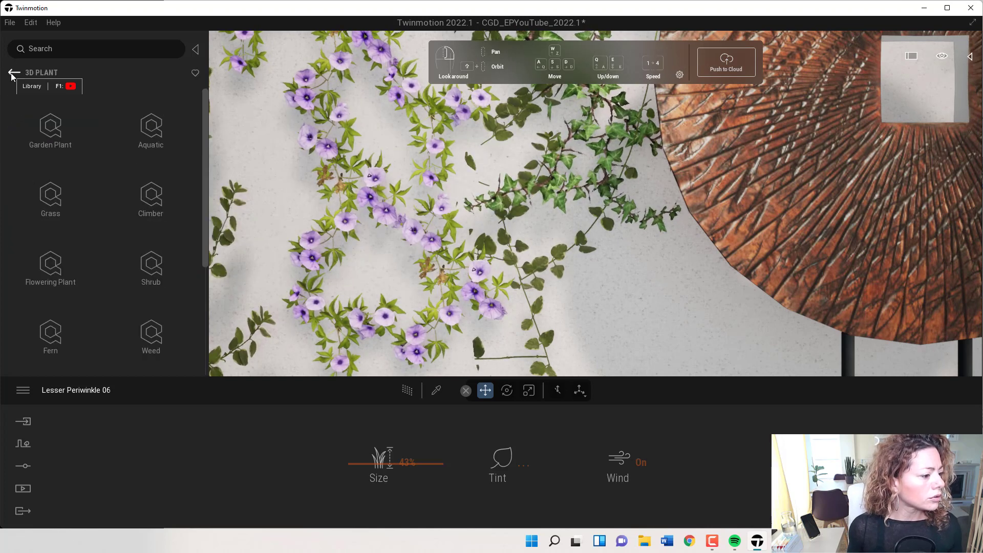
Step: Look through the Flowerhead plants in the Flowering Plant category and return to the beginning of the list
click(41, 275)
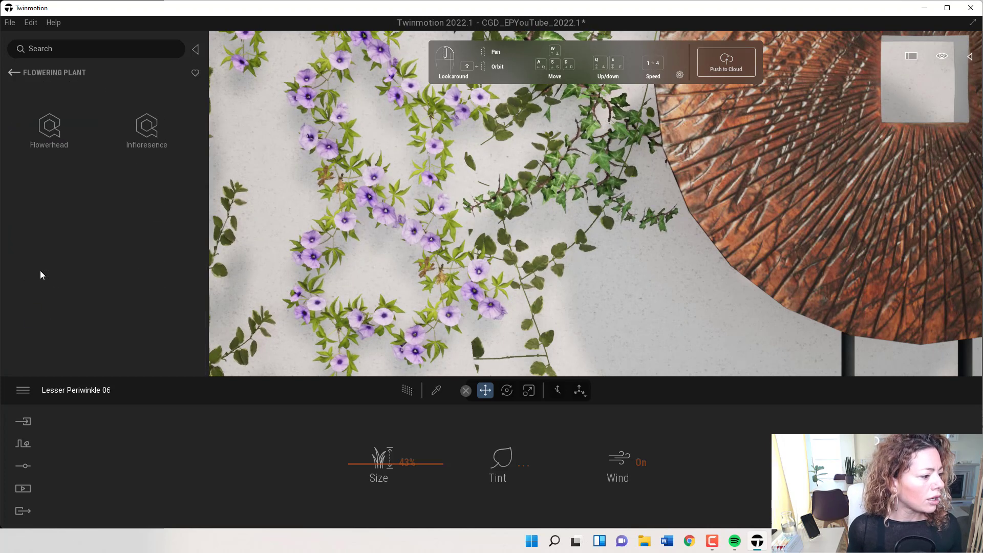
click(50, 130)
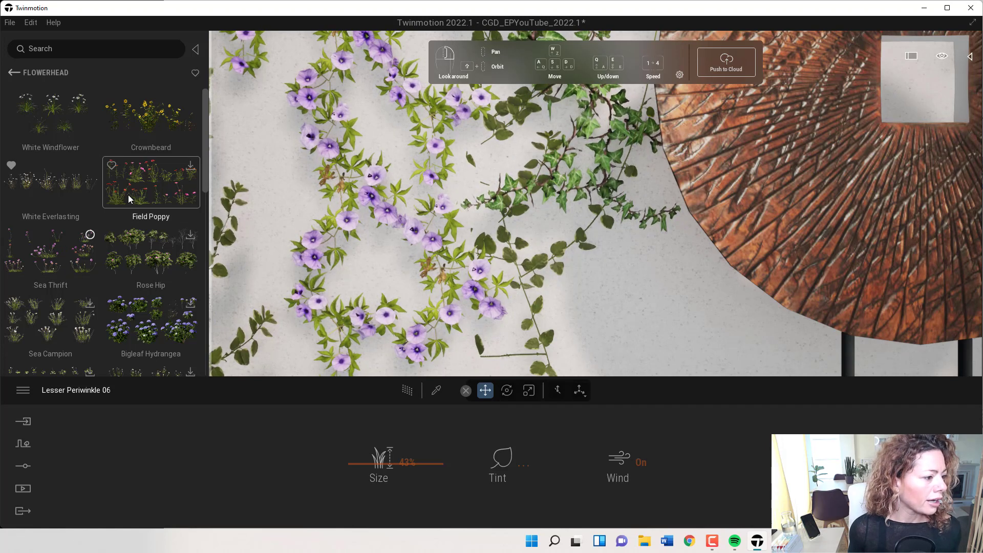
scroll(120, 256, down, 8)
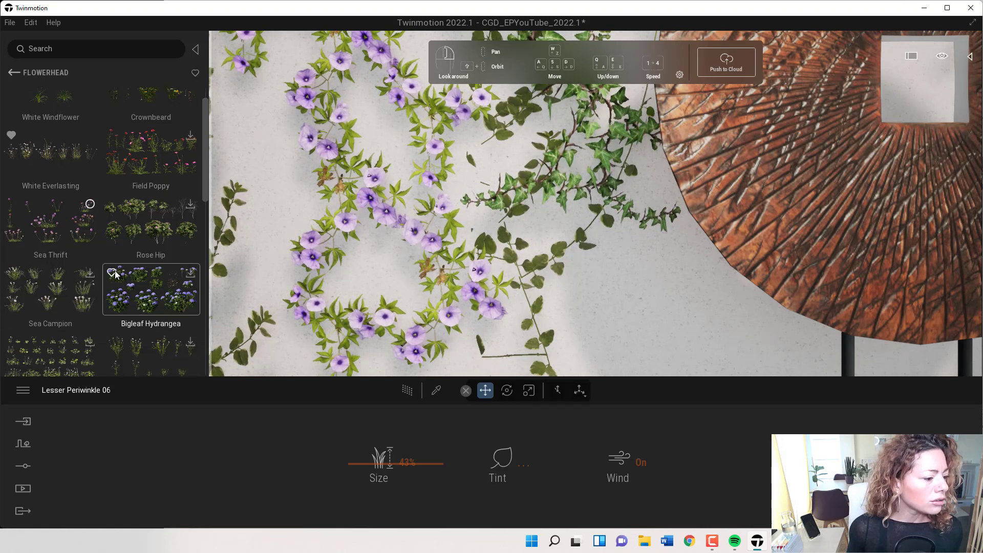
scroll(105, 277, down, 10)
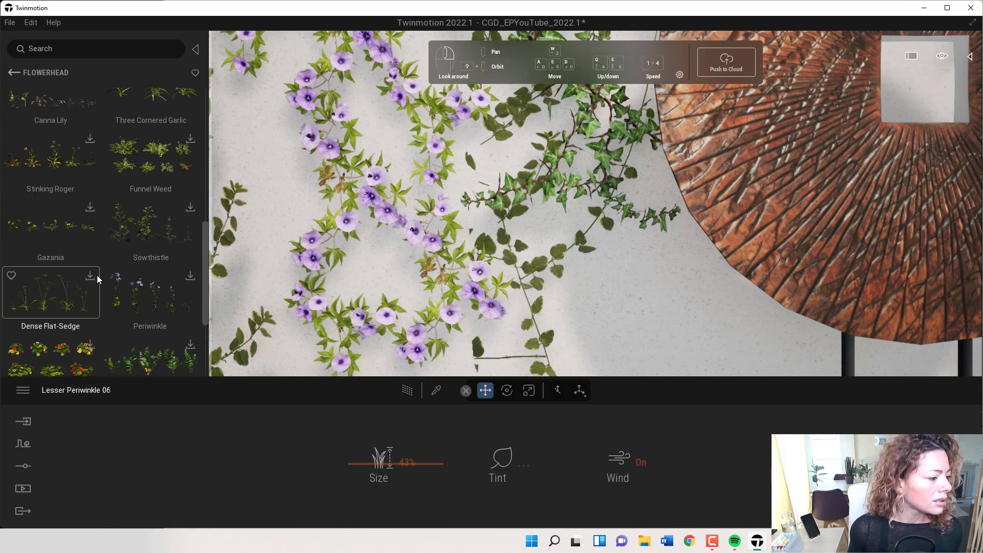
scroll(97, 275, up, 15)
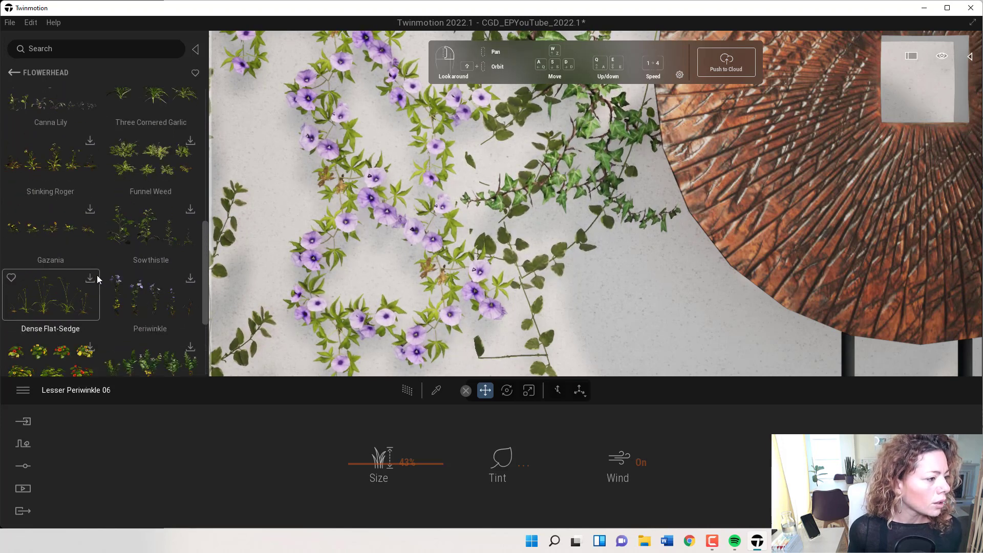
scroll(91, 271, up, 4)
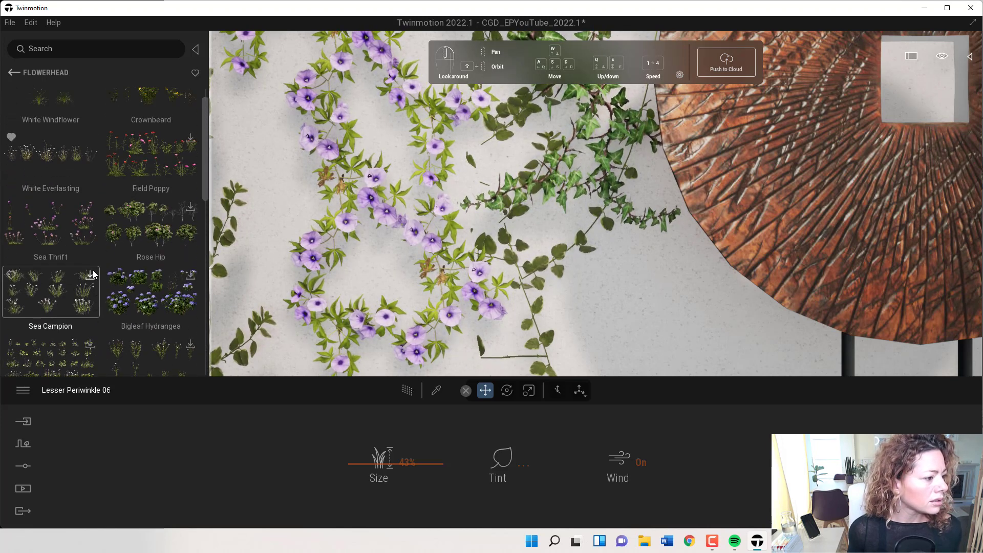
Step: Create the variations of Sea Thrift and look through them
click(54, 229)
click(239, 216)
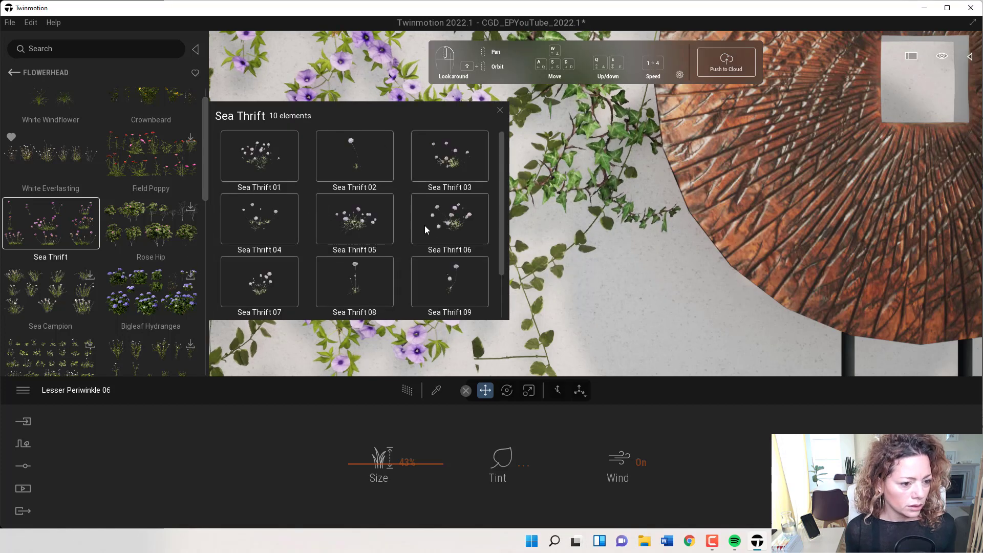
scroll(425, 226, down, 1)
scroll(424, 223, up, 1)
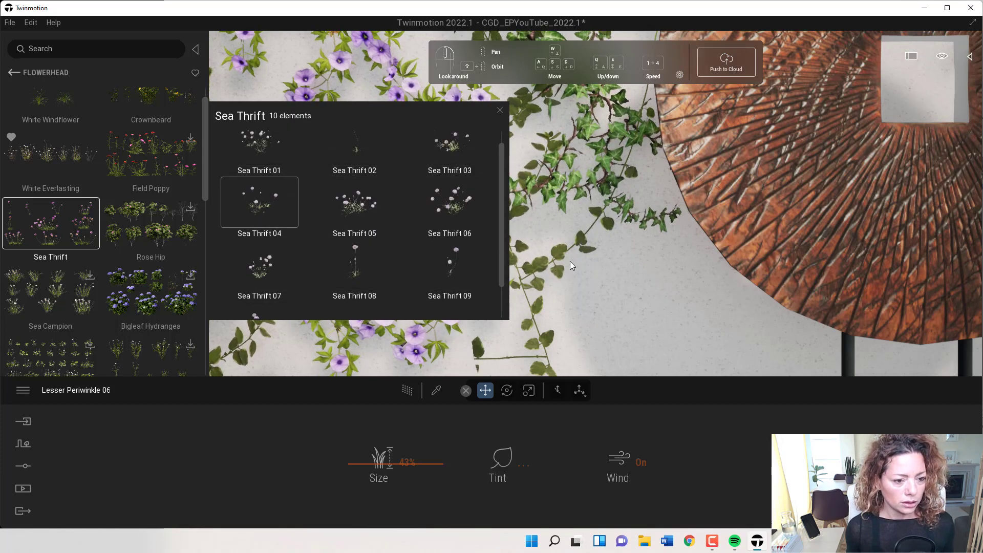
Step: Place Sea Thrift 04 where the wooden deck meets the ornamental grasses and view its flowers up close
scroll(569, 261, down, 5)
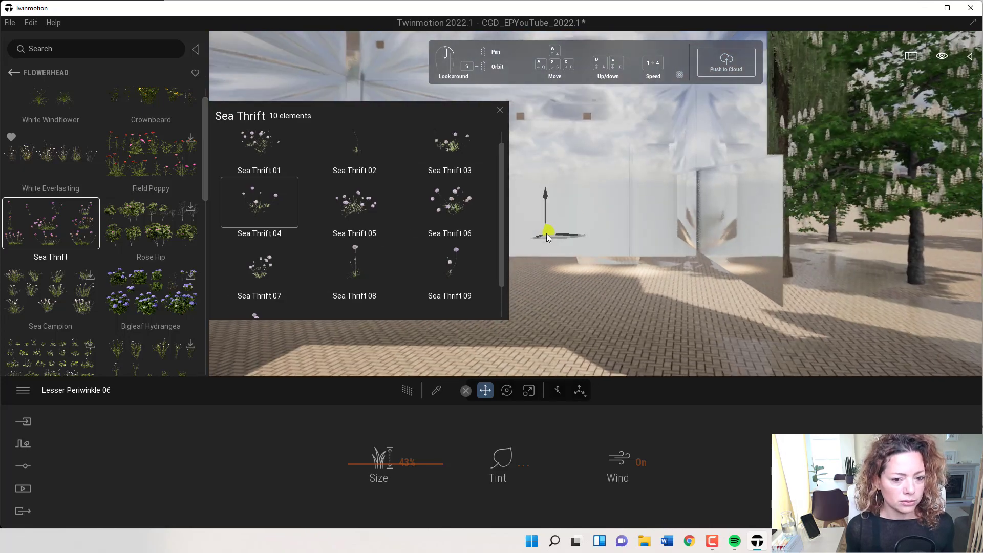
scroll(546, 235, up, 5)
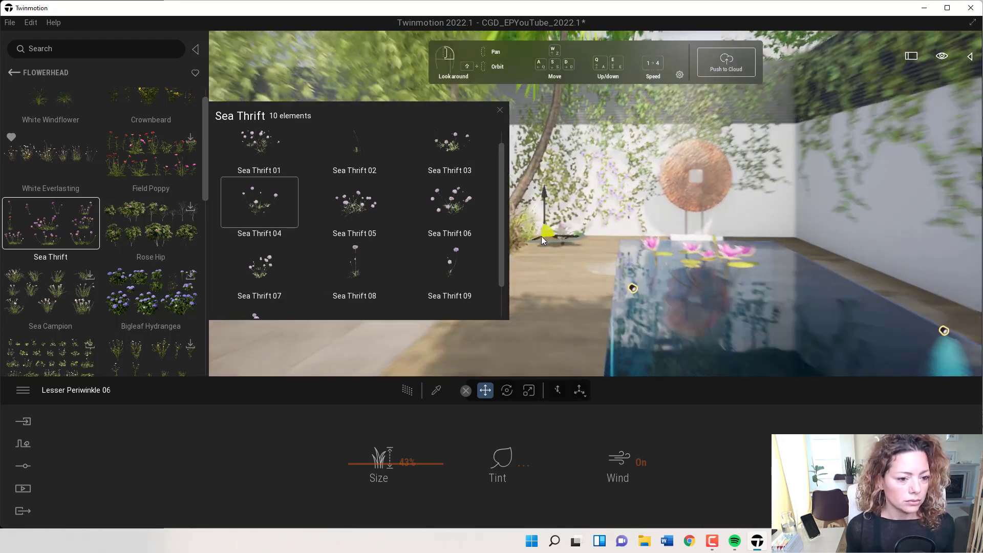
scroll(545, 234, up, 5)
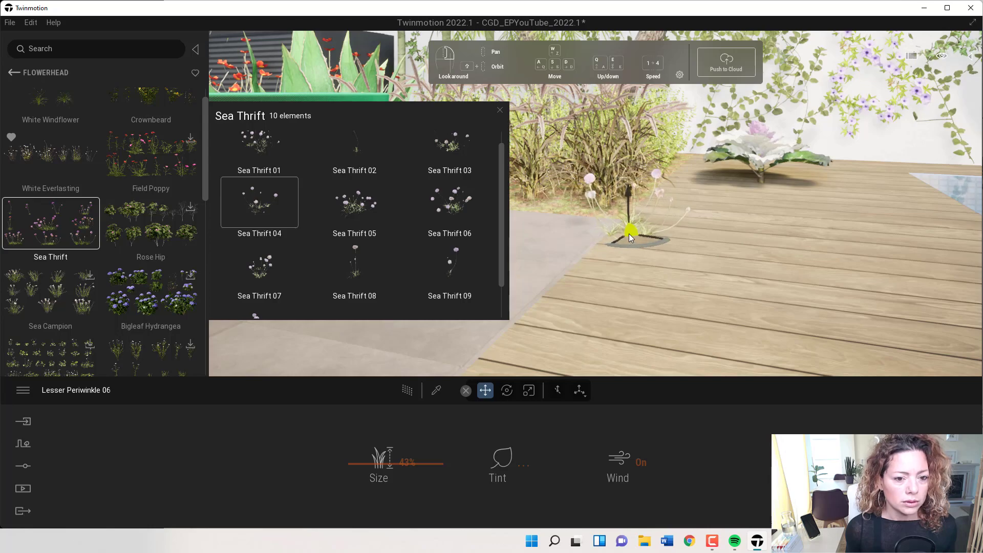
scroll(622, 223, down, 5)
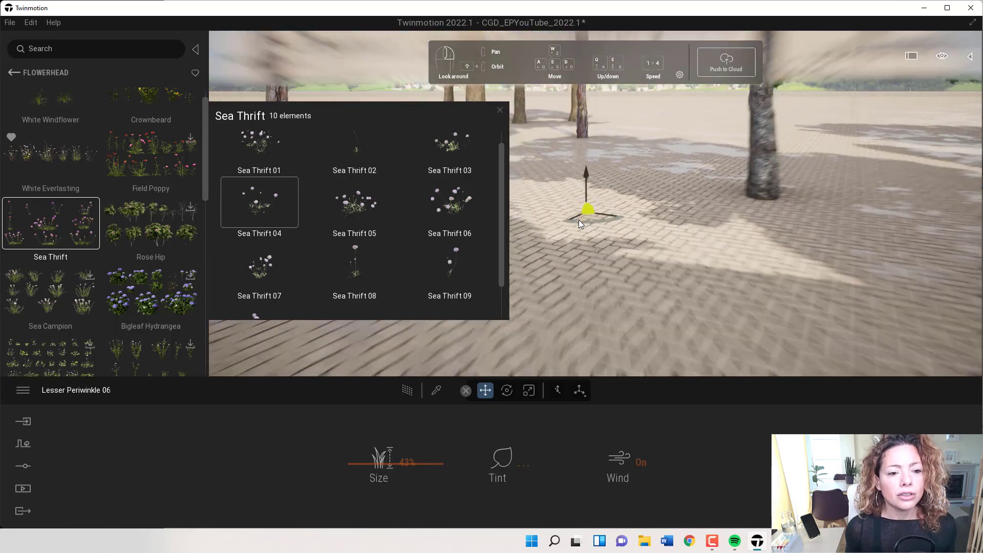
scroll(579, 220, up, 5)
scroll(580, 219, up, 5)
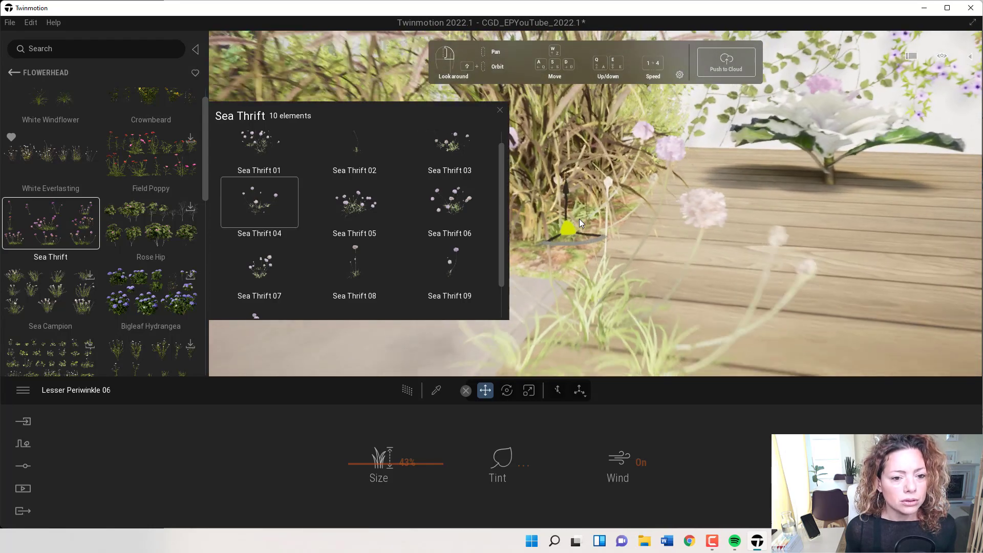
scroll(579, 219, up, 2)
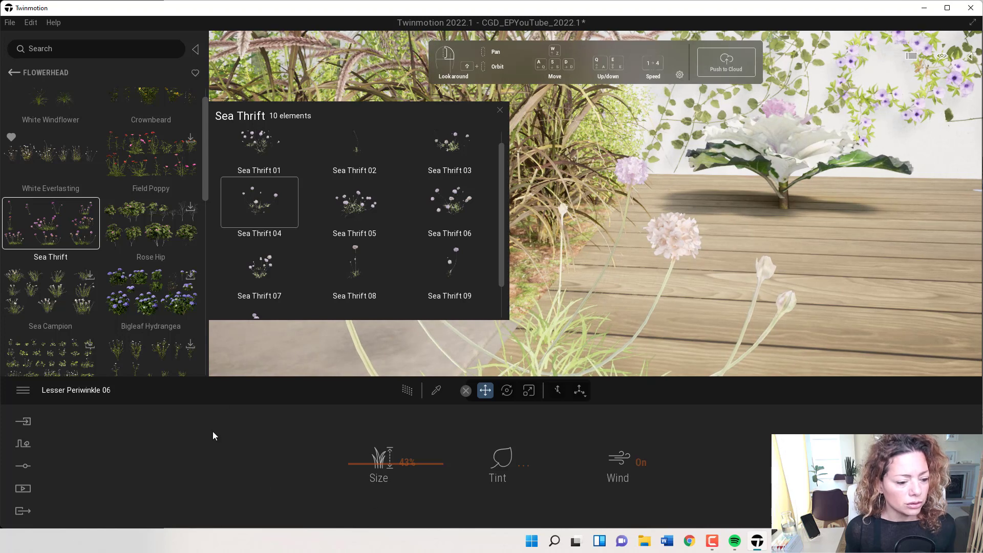
Step: Try green, orange and pink tint colours on the selected Lesser Periwinkle 06
click(499, 462)
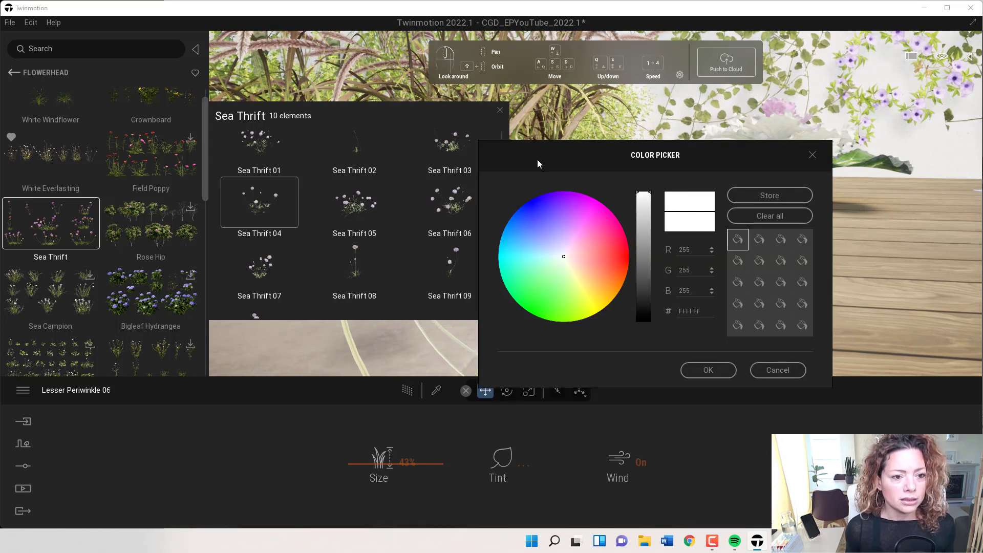
drag(593, 163, 824, 156)
click(746, 275)
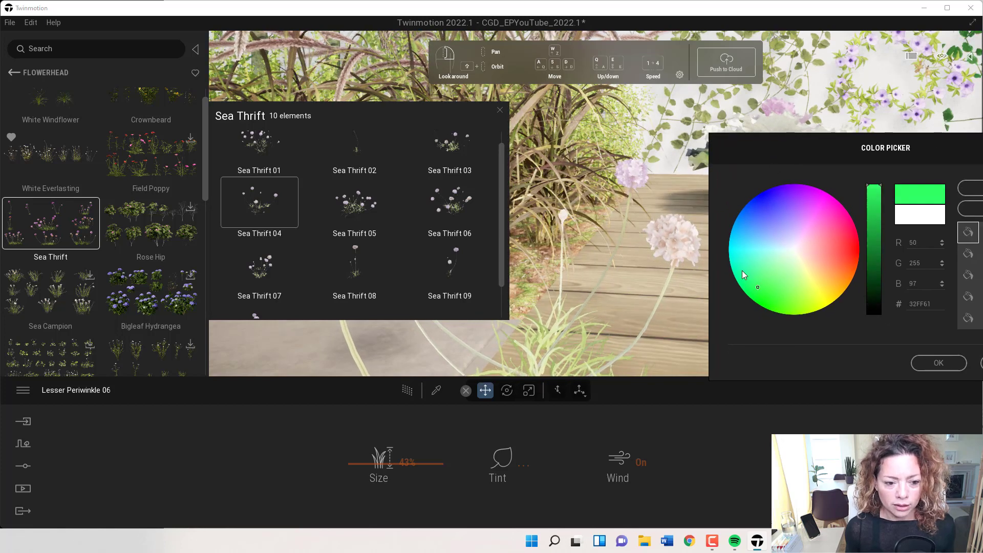
click(789, 230)
click(825, 261)
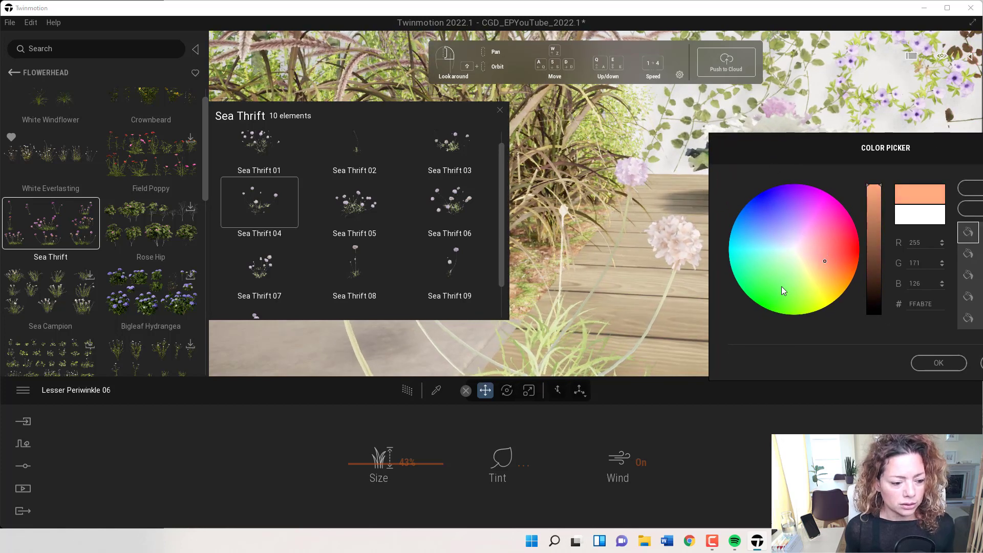
drag(839, 236, 821, 216)
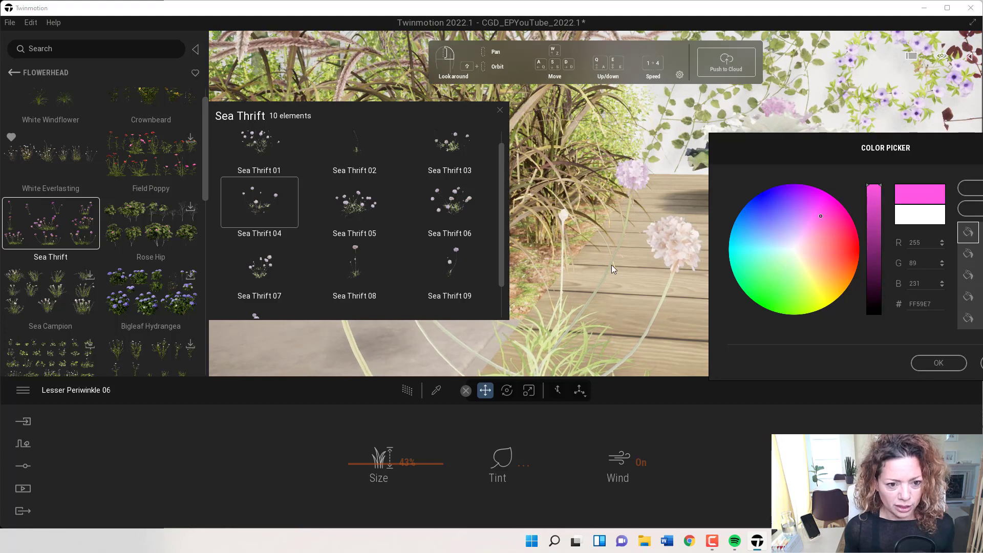
click(526, 312)
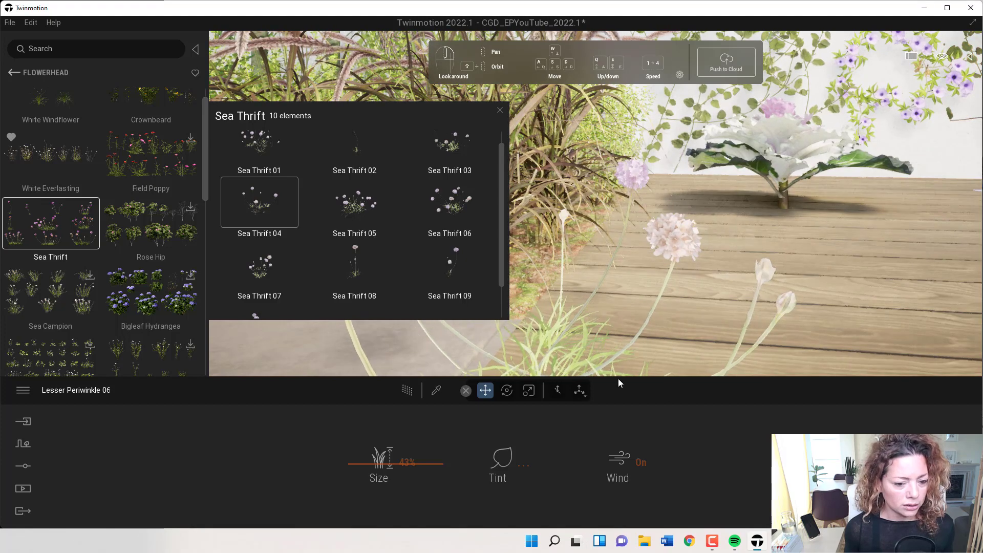
Step: Place another Sea Thrift 04 on the wooden deck and set the selected Lesser Periwinkle 06's size to 66%
drag(749, 280, 783, 309)
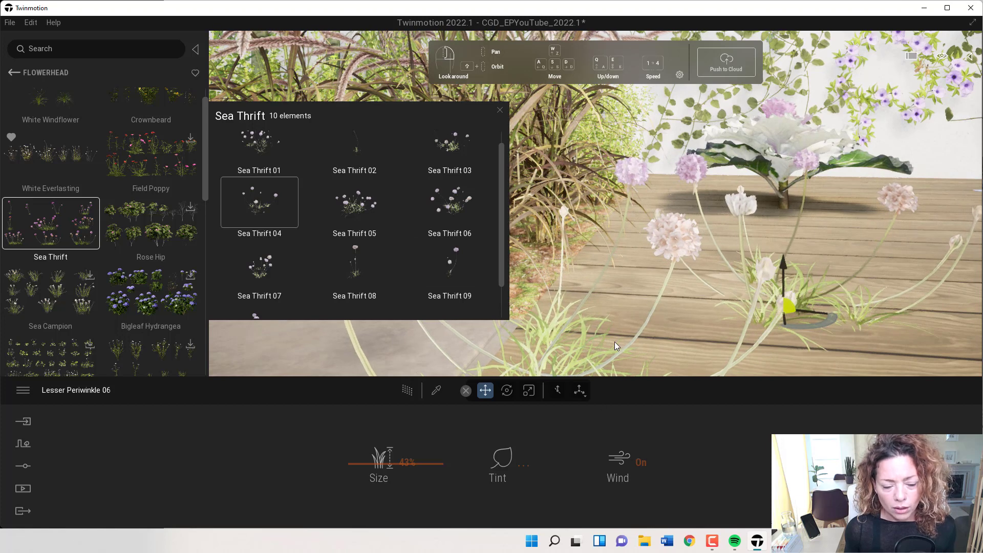
drag(379, 464, 378, 441)
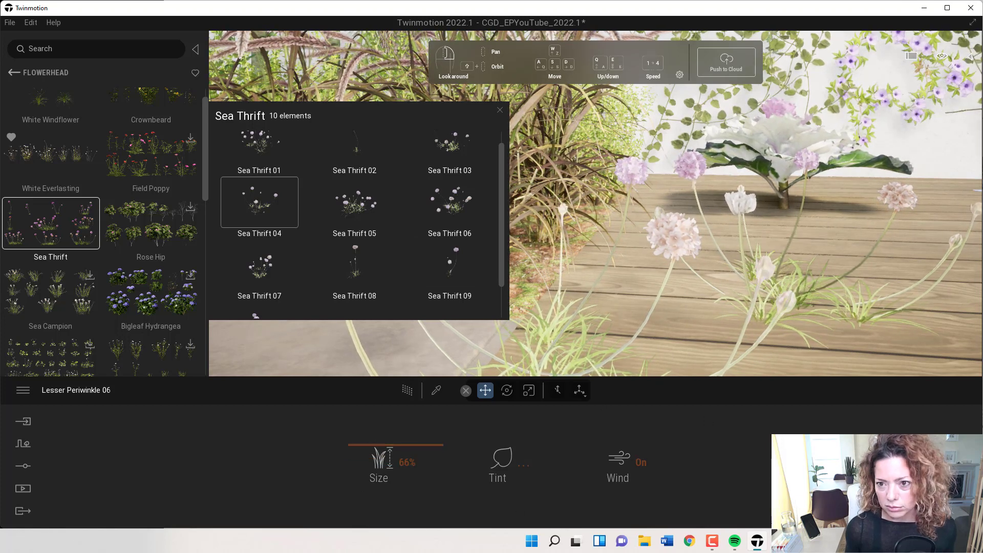
Step: Select the first placed Sea Thrift 04, at the edge of the deck, and set its size to 54%
click(973, 60)
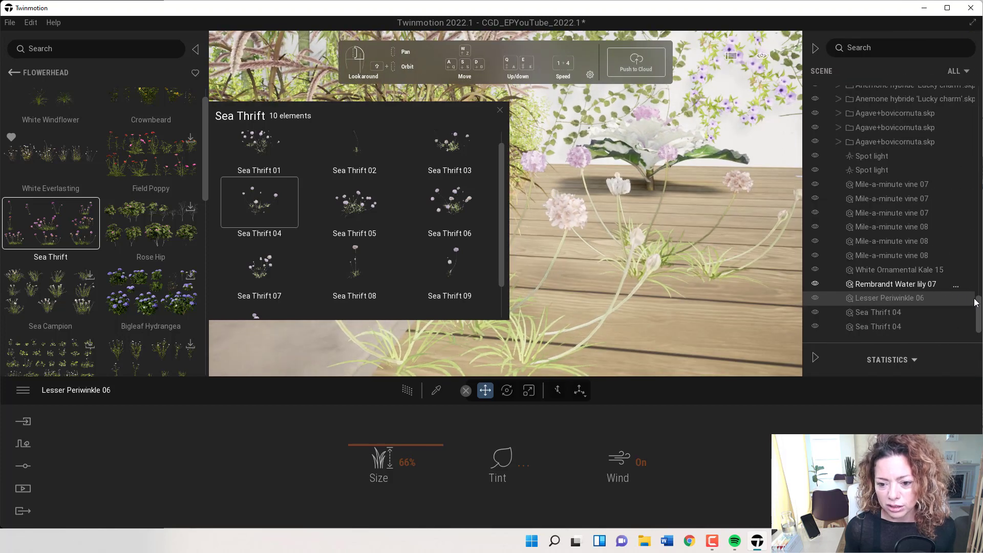
scroll(978, 306, up, 5)
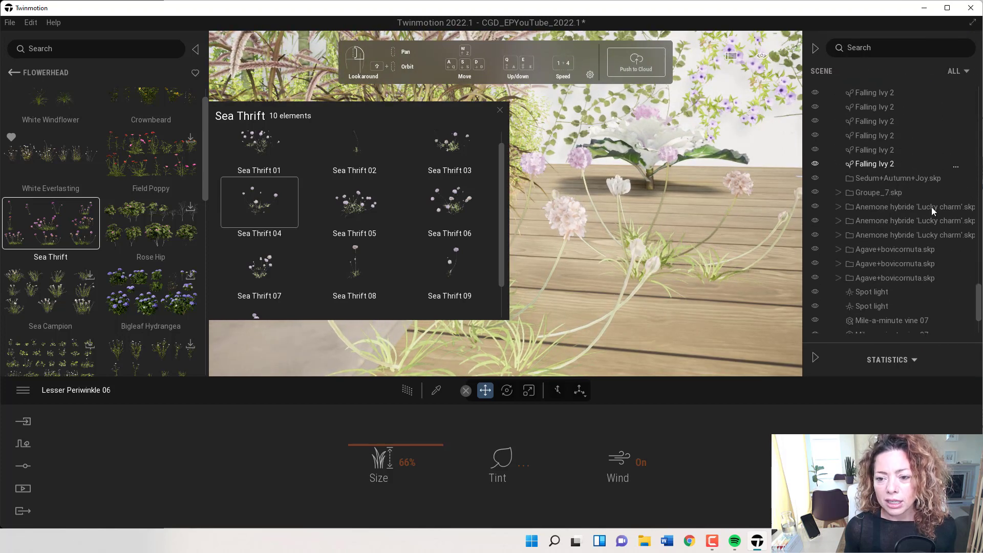
scroll(980, 299, down, 5)
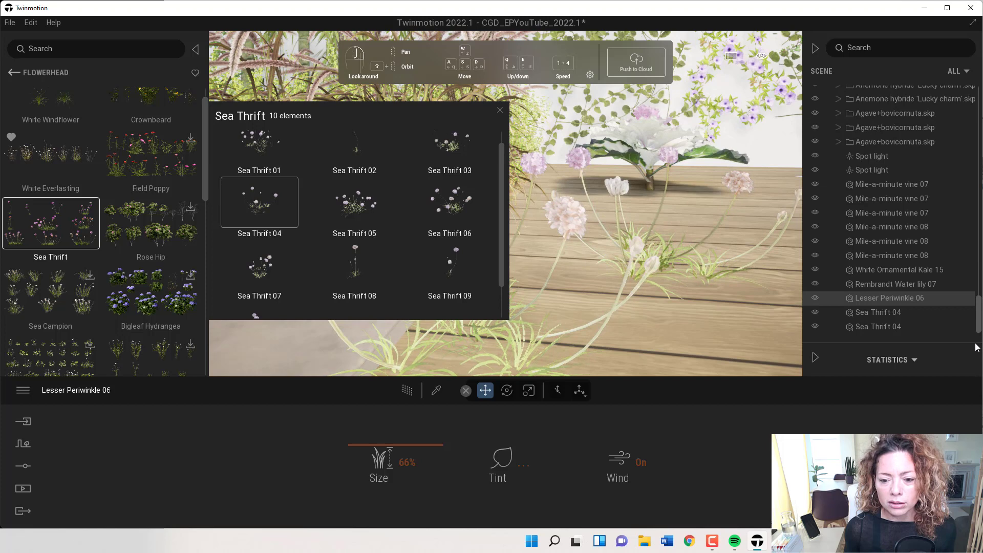
click(877, 330)
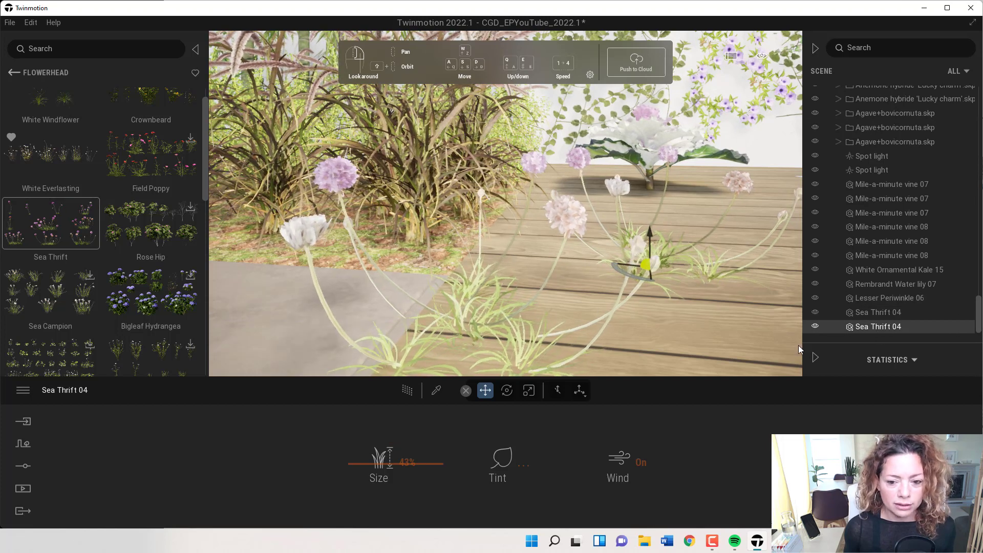
click(868, 312)
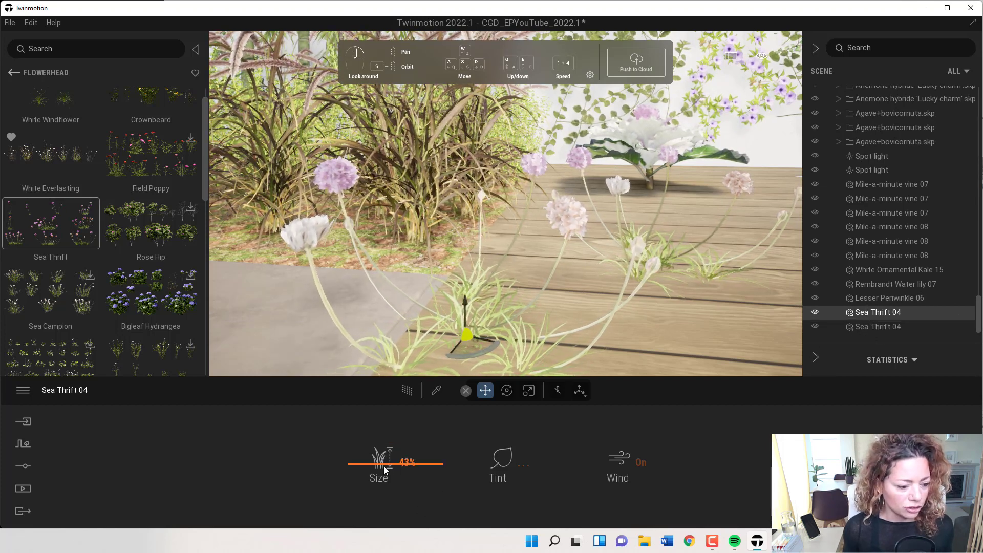
mouse_move(386, 463)
mouse_down()
mouse_move(386, 443)
mouse_move(386, 466)
mouse_move(386, 458)
mouse_up()
Step: Try a coral tint with hex value FF8C6E on the selected Sea Thrift 04
click(502, 459)
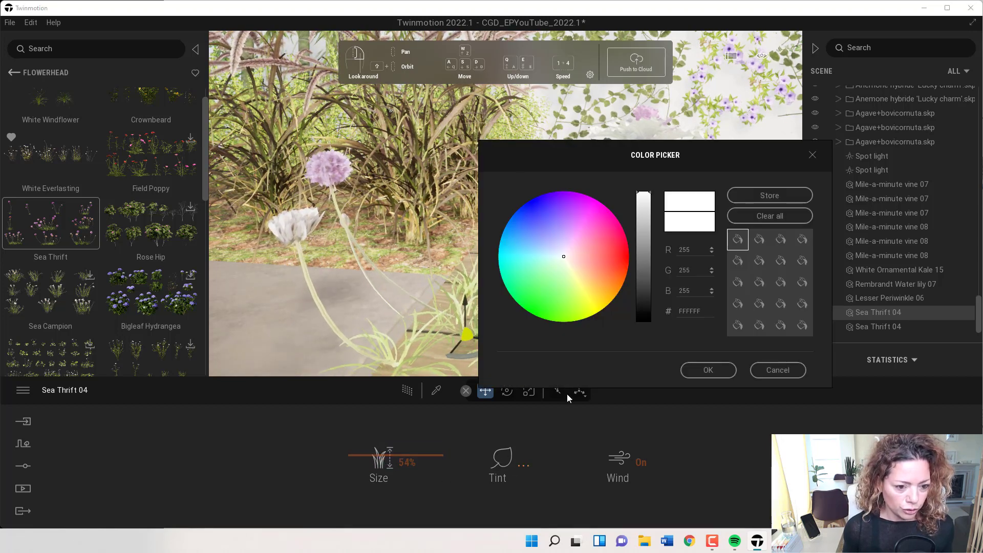
click(590, 237)
mouse_move(590, 235)
mouse_down()
mouse_move(594, 264)
mouse_move(592, 226)
mouse_move(609, 244)
mouse_move(605, 230)
mouse_move(566, 198)
mouse_move(544, 242)
mouse_move(585, 214)
mouse_up()
click(594, 264)
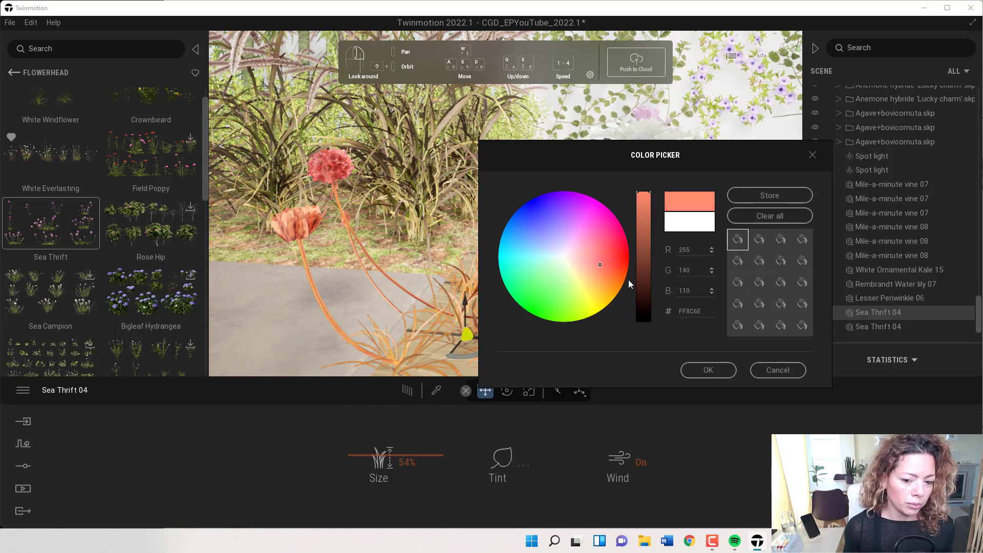
click(768, 370)
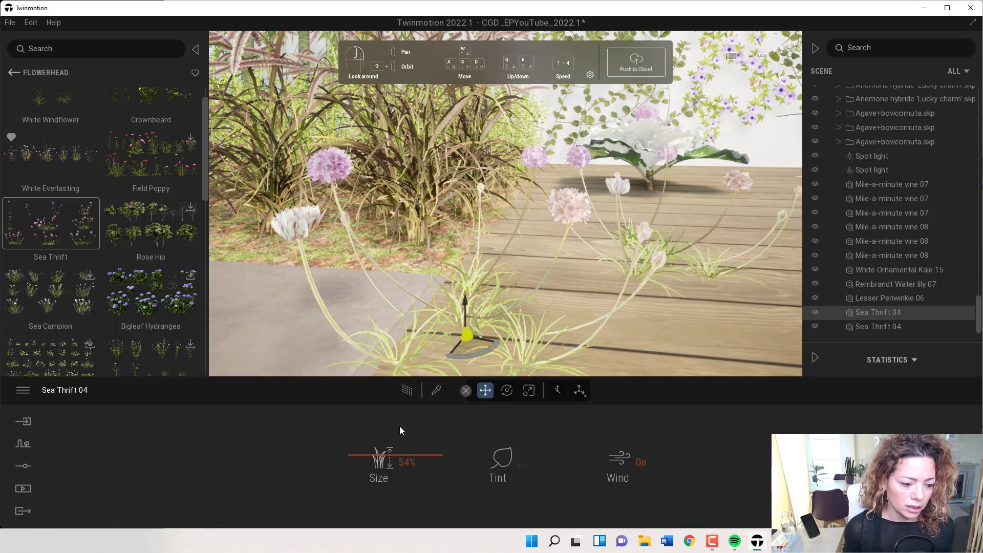
Step: Lower the growth in the weather settings and view the effect on the Sea Thrift and the surrounding garden
click(23, 465)
click(624, 465)
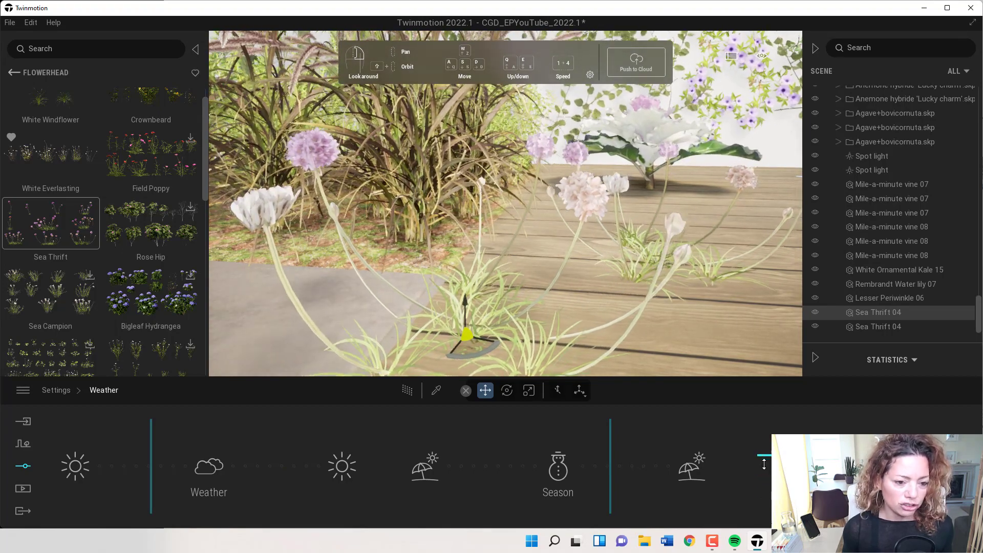
drag(764, 454, 765, 474)
scroll(538, 266, down, 5)
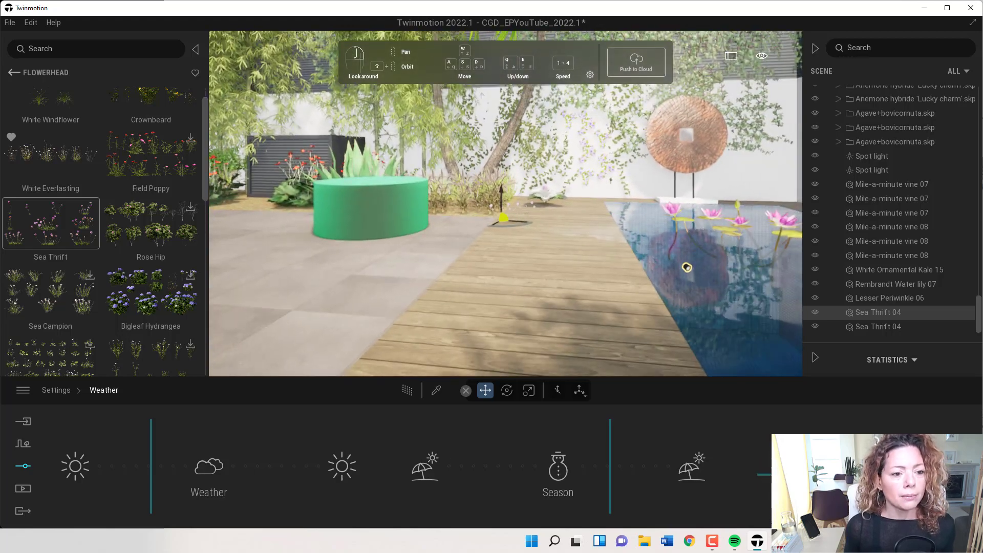
scroll(538, 265, up, 5)
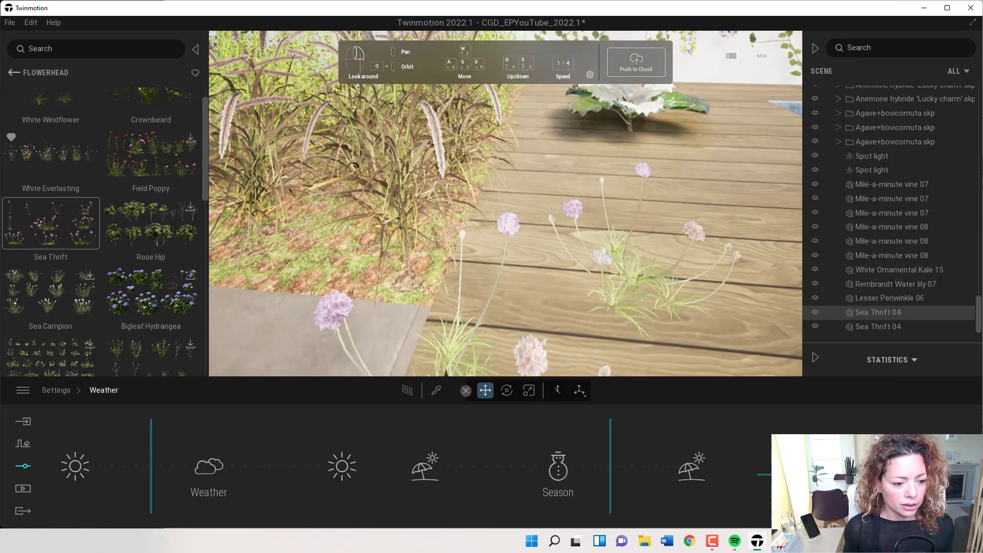
Step: Look through the remaining Flowerhead plants and return to the 3D Plant categories
click(51, 223)
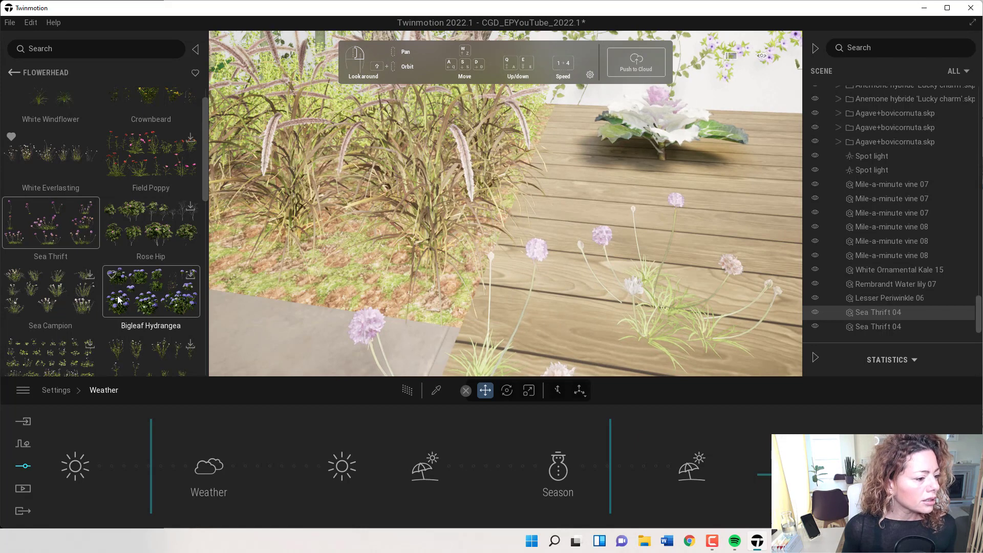
scroll(109, 252, down, 5)
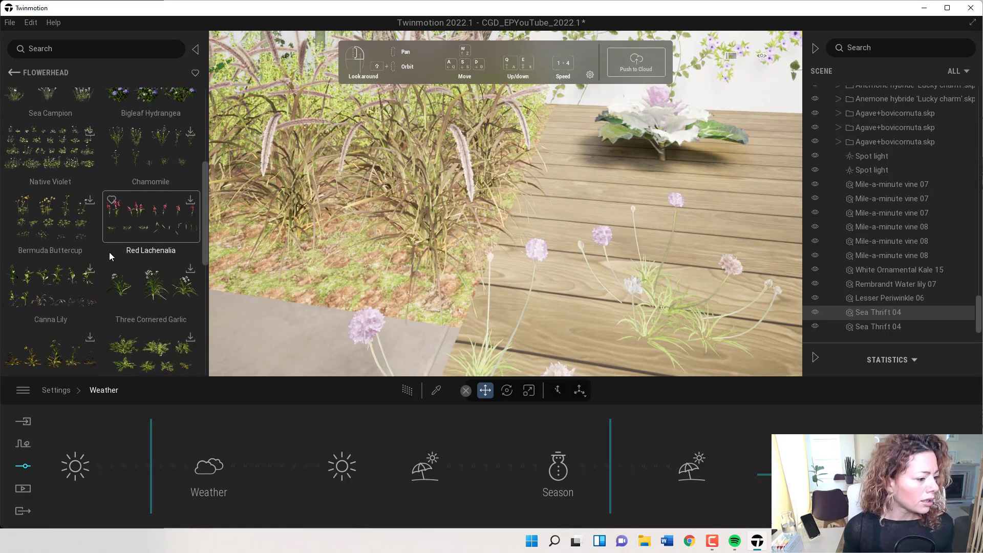
scroll(98, 251, down, 3)
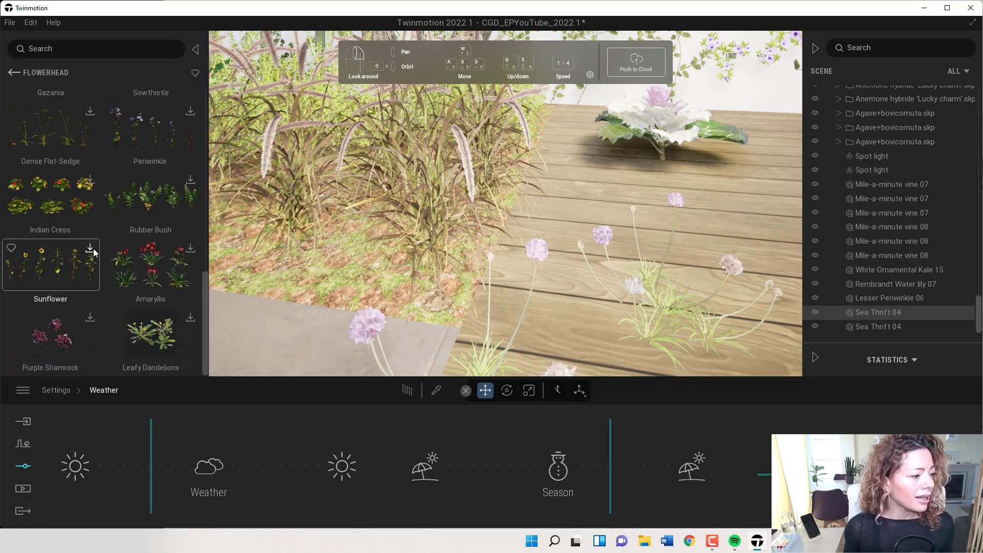
click(10, 73)
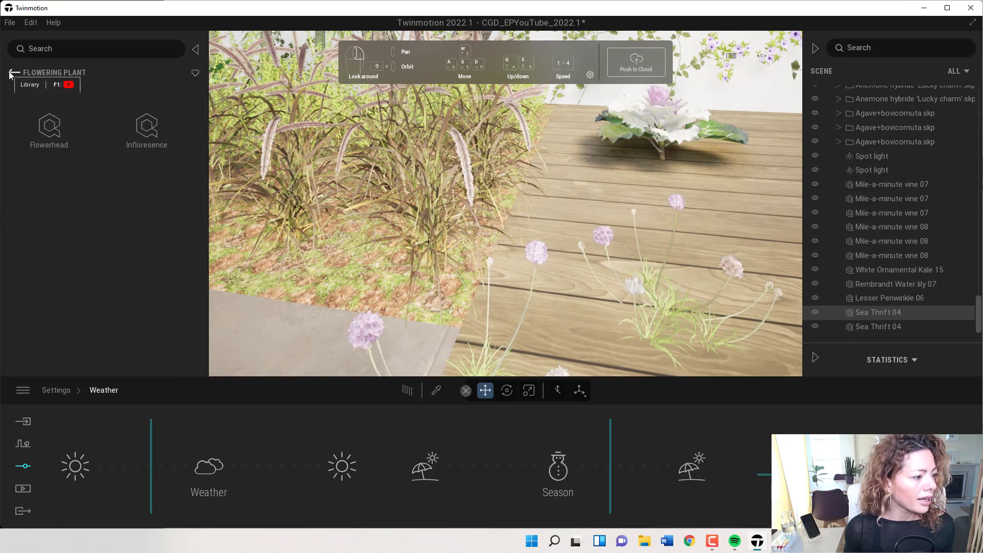
click(11, 73)
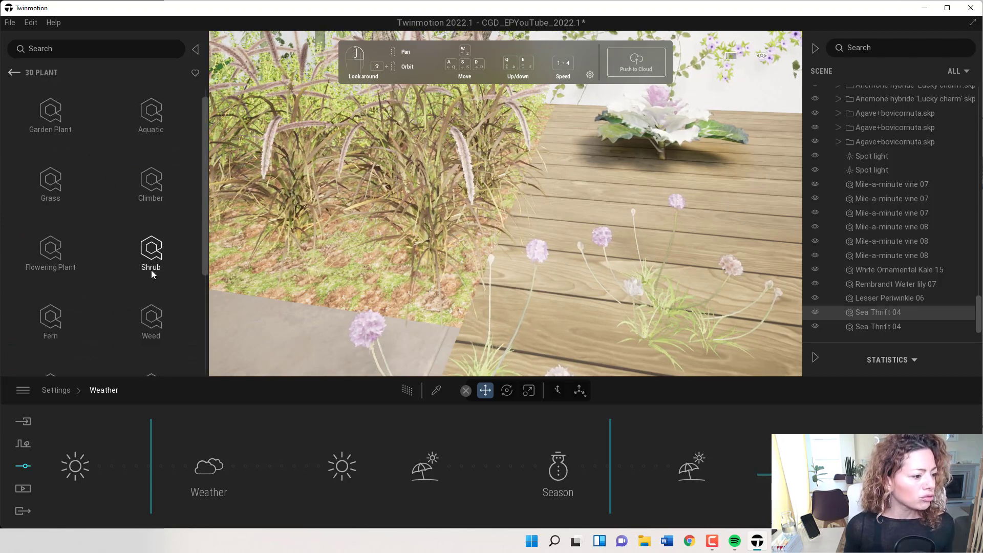
Step: Look over the 3D Plant categories and view the Infloresence plants of the Flowering Plant category
scroll(151, 271, down, 2)
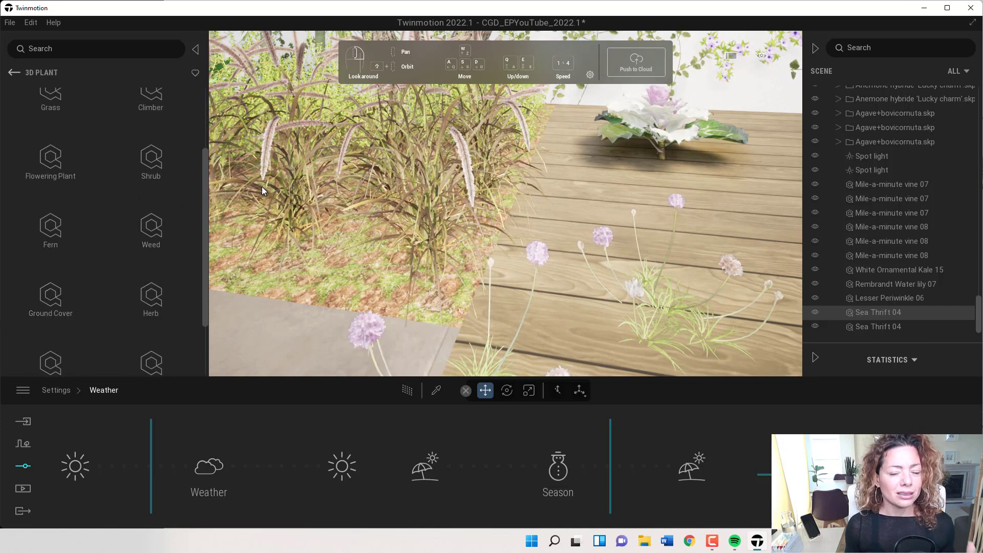
scroll(136, 199, up, 1)
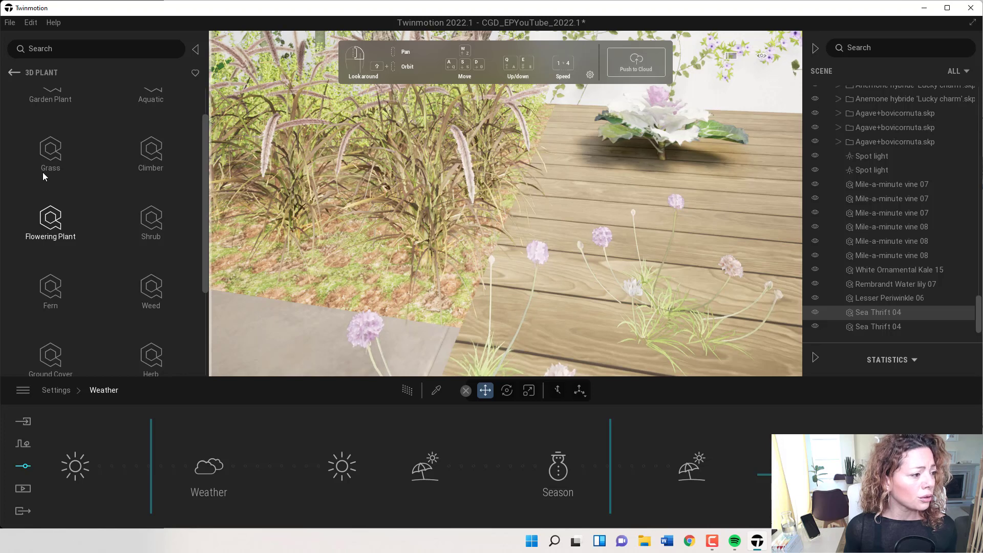
click(46, 240)
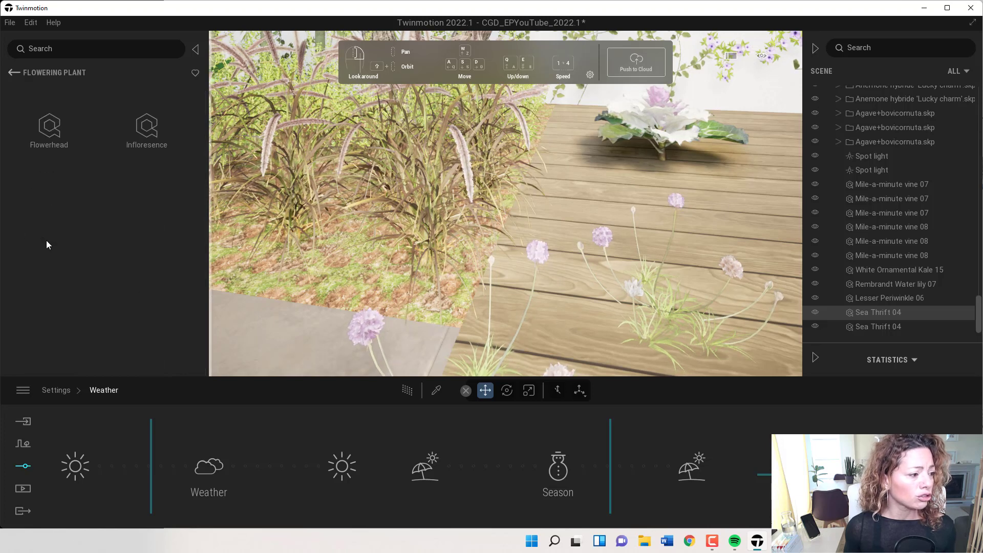
click(147, 127)
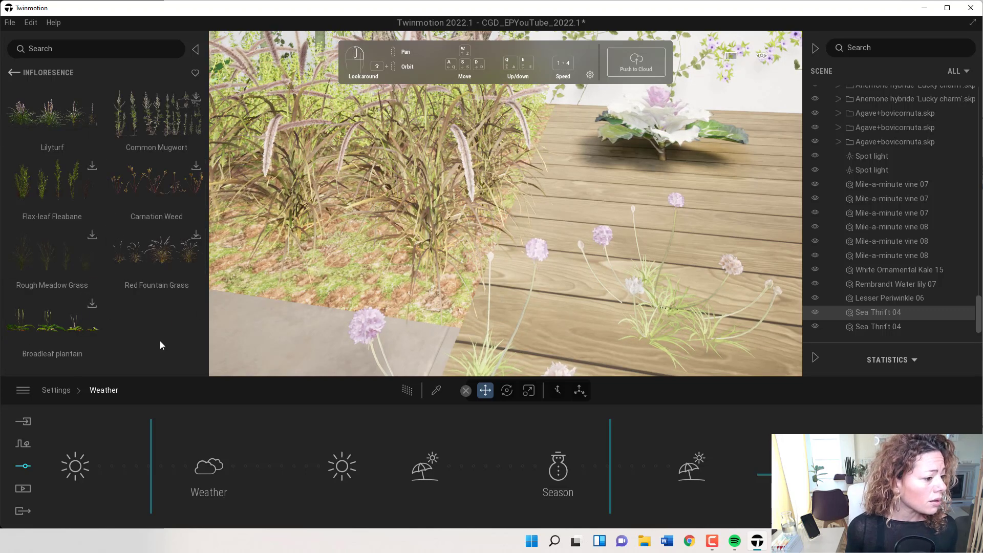
Step: Compare higher and lower growth on the ornamental grasses beside the deck, leaving the growth at the lower level
key(s)
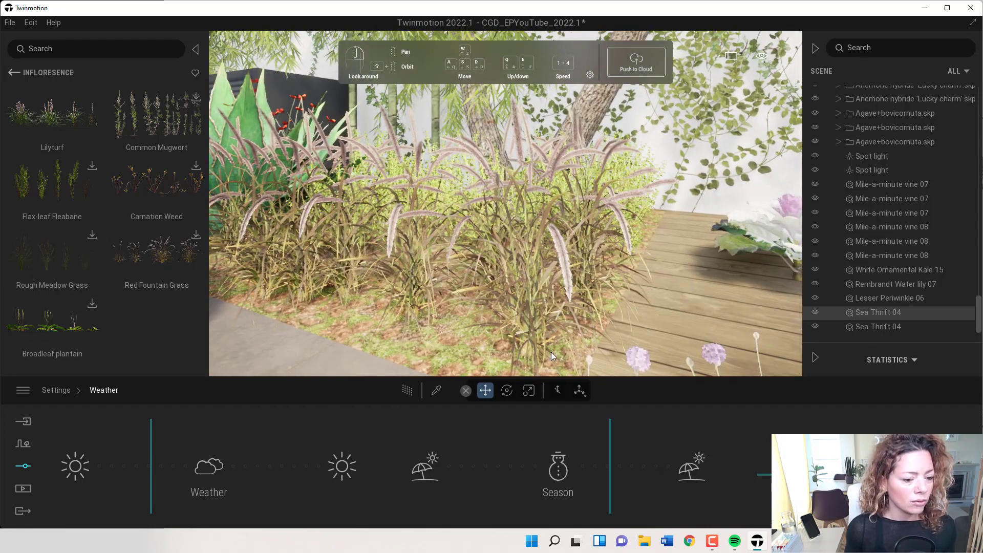
key(w)
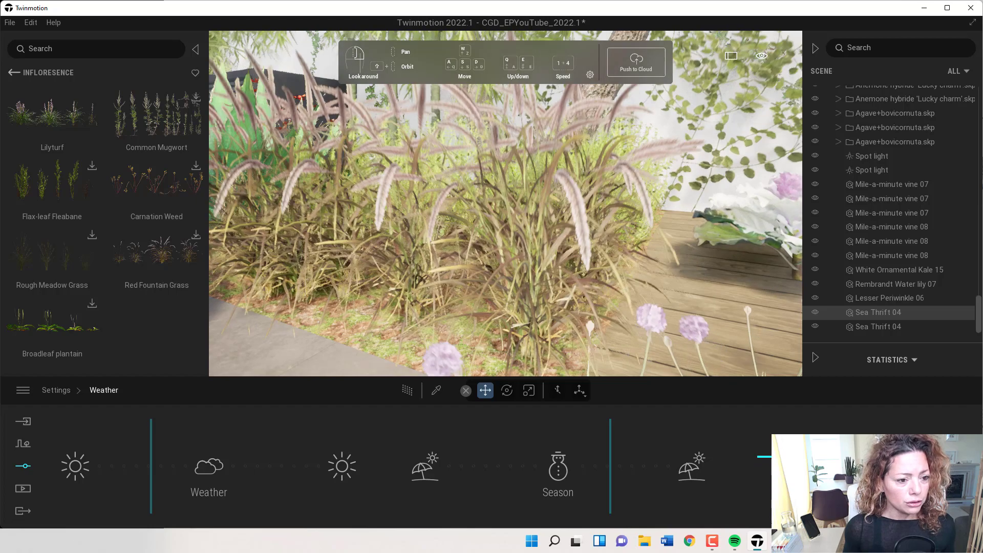
key(s)
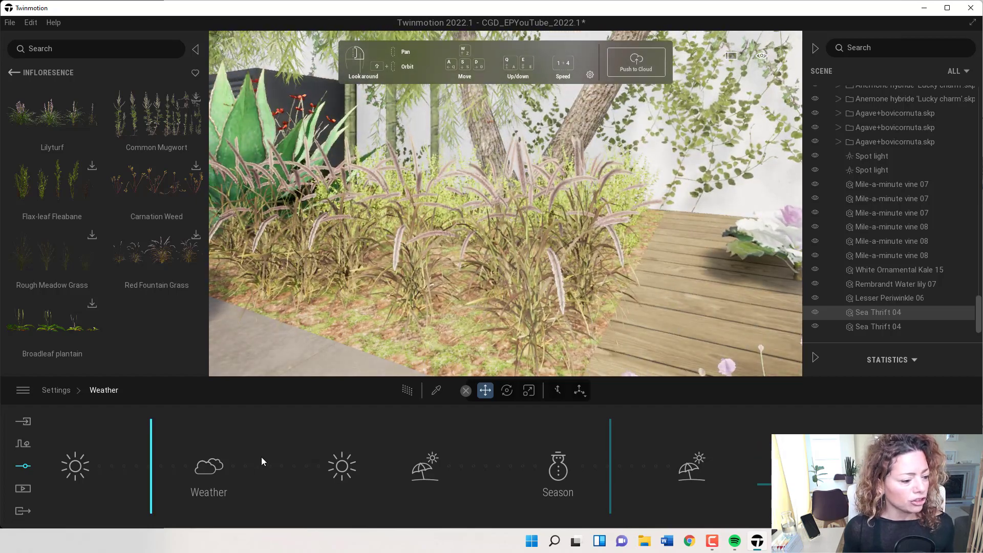
Step: Shift the weather closer to full sun and the season slightly further from winter towards summer
mouse_move(153, 476)
mouse_down()
mouse_move(304, 495)
mouse_move(107, 479)
mouse_up()
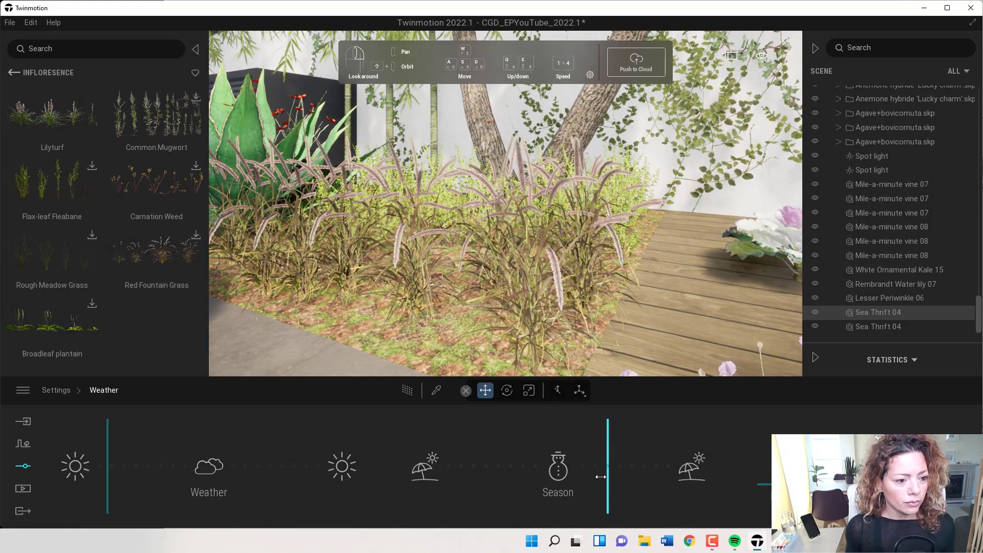
mouse_move(600, 477)
mouse_down()
mouse_move(479, 471)
mouse_move(622, 474)
mouse_up()
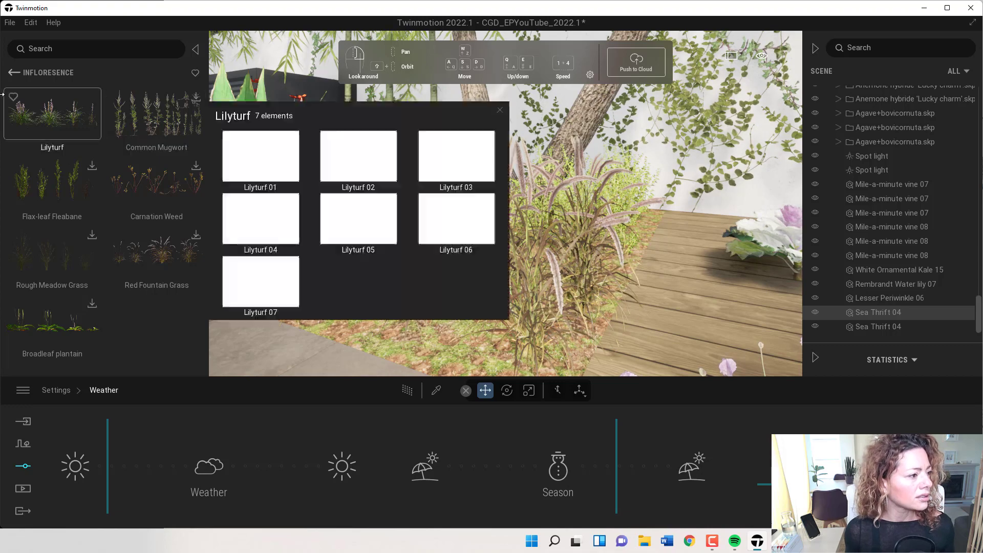
Step: Return to the 3D Plant categories and view the Urban plants of the Shrub category
click(12, 73)
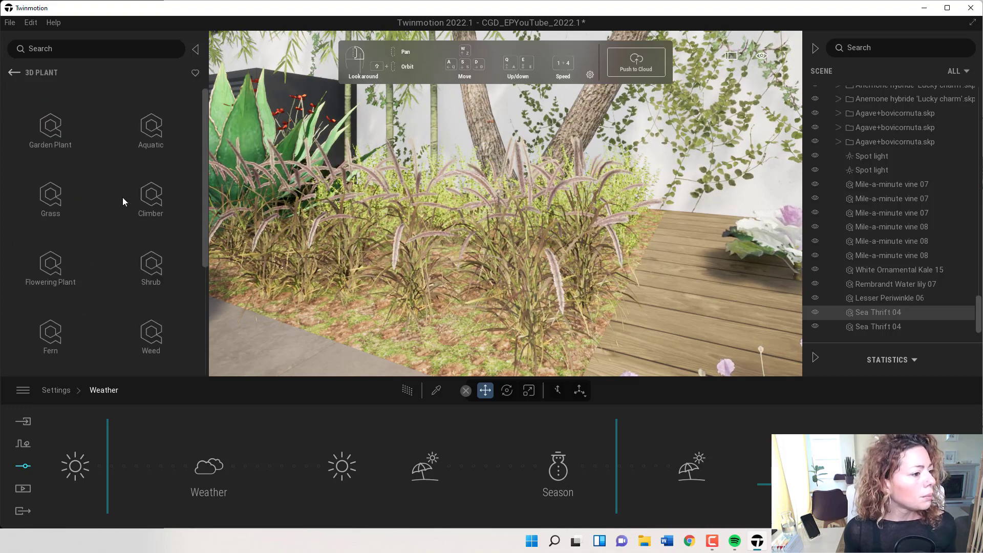
scroll(174, 236, down, 1)
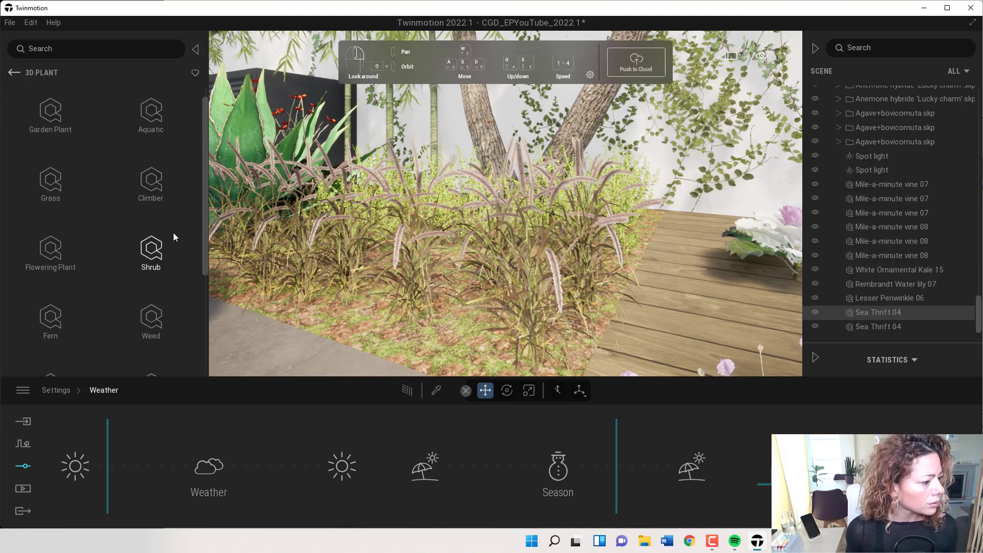
click(144, 164)
click(13, 72)
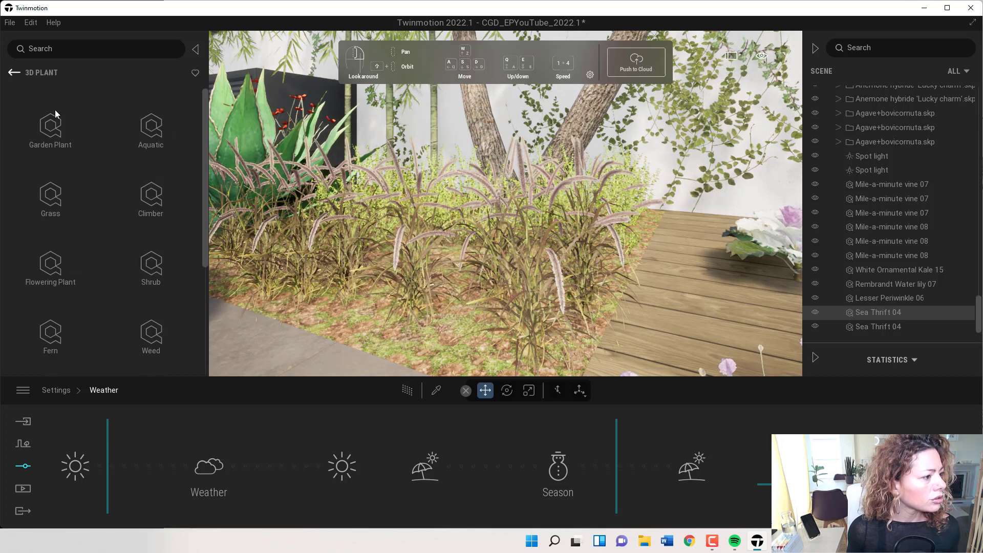
click(152, 267)
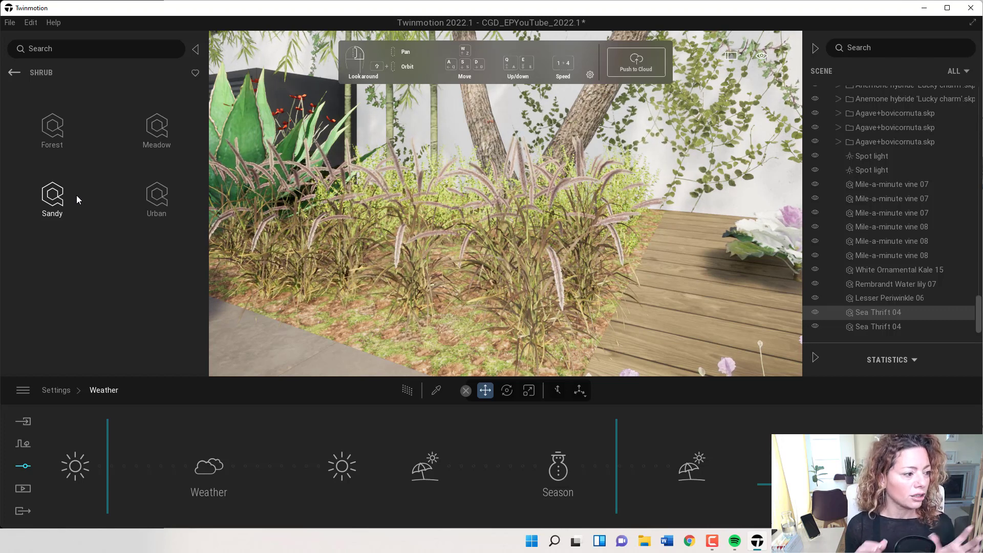
click(156, 198)
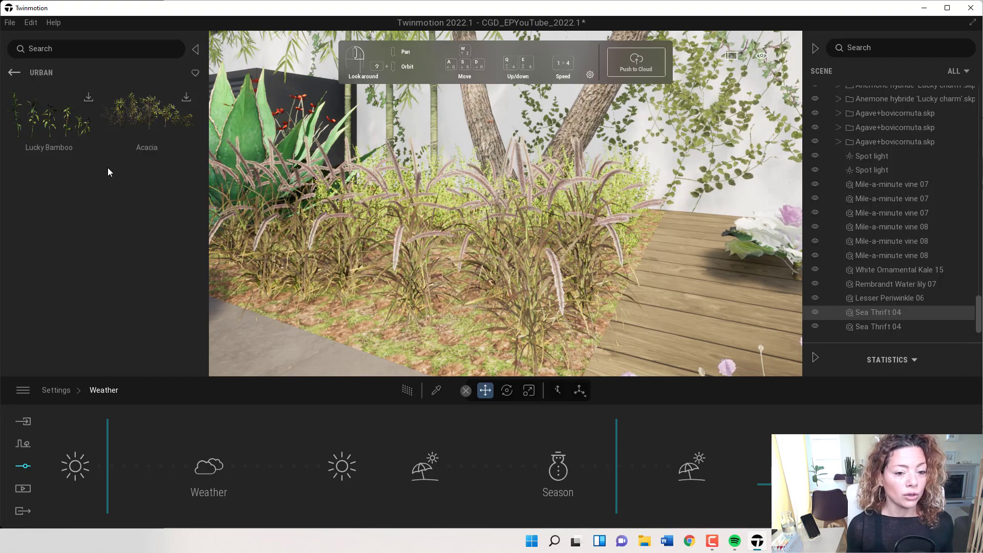
Step: View the garden from the pink anemones beside the daybed across to the water lilies in the pool
key(f)
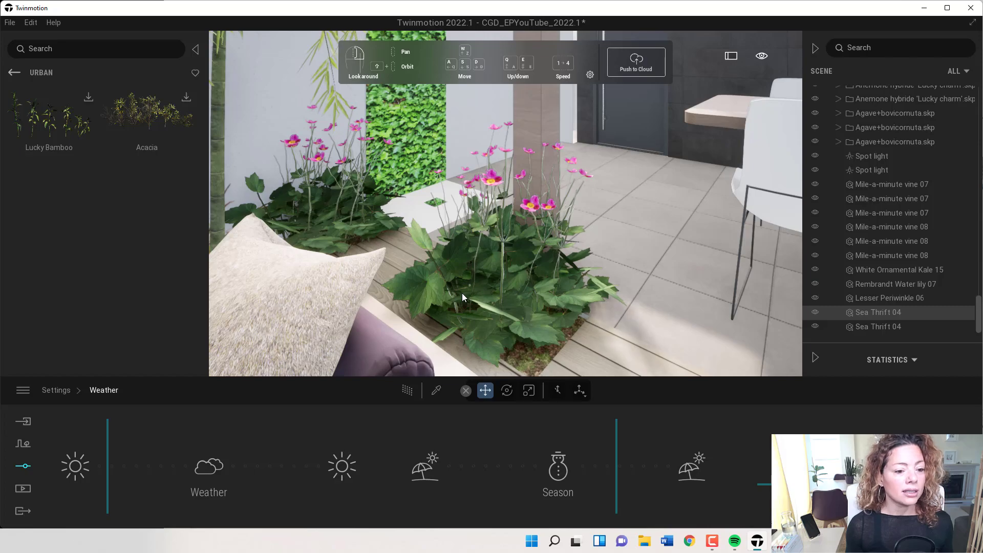
drag(614, 231, 487, 245)
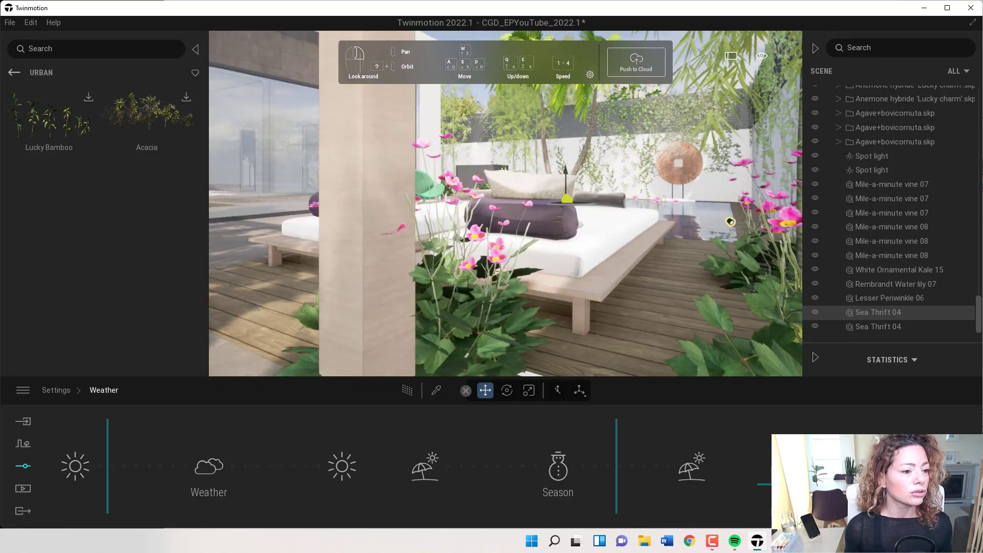
mouse_move(707, 226)
mouse_down()
mouse_move(707, 261)
mouse_move(725, 252)
mouse_move(696, 242)
mouse_move(694, 273)
mouse_move(748, 287)
mouse_move(553, 279)
mouse_move(793, 376)
mouse_move(487, 259)
mouse_move(487, 287)
mouse_move(616, 253)
mouse_up()
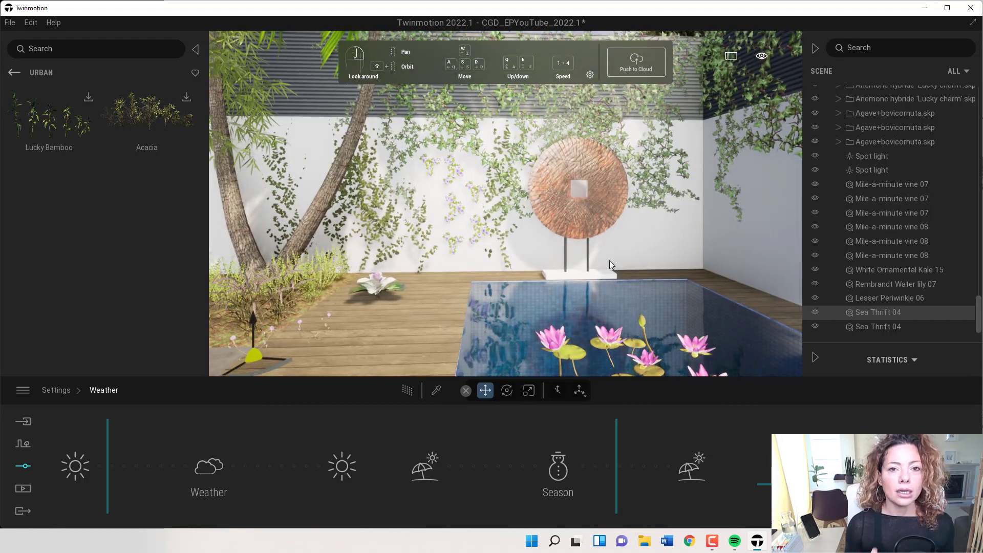